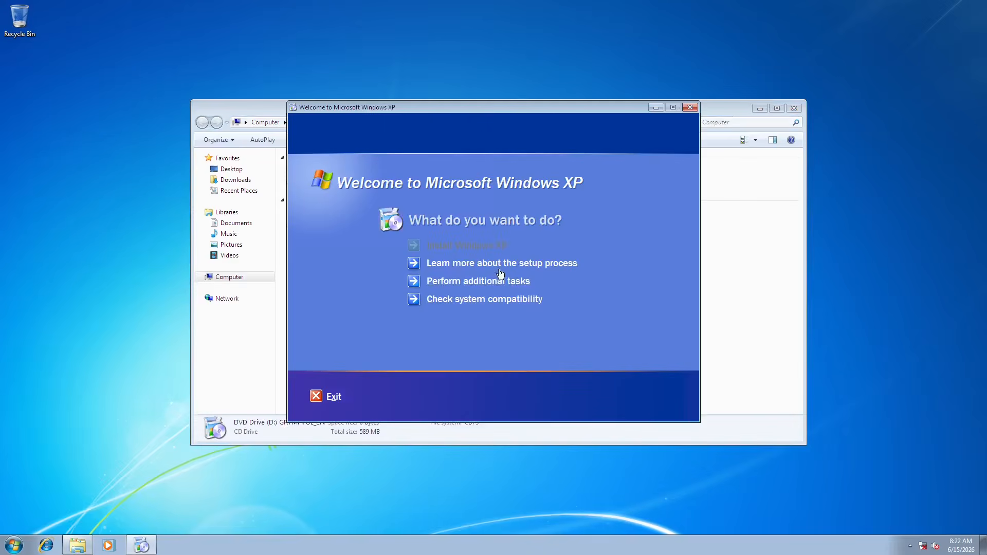
- Close the Windows XP welcome window and open the DVD drive (D:) to show its files
{"action": "left_click", "coordinate": [690, 107]}
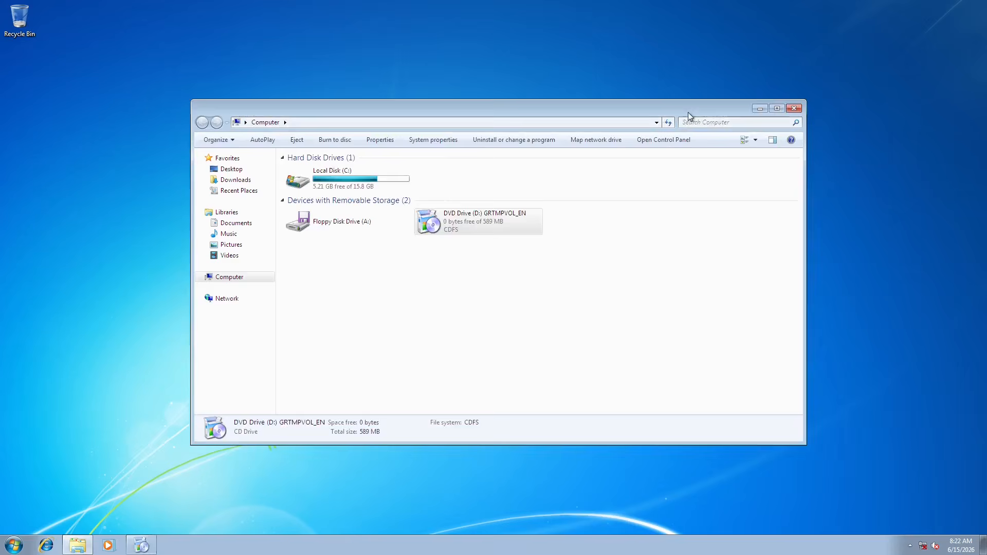
{"action": "right_click", "coordinate": [483, 223]}
{"action": "left_click", "coordinate": [514, 253]}
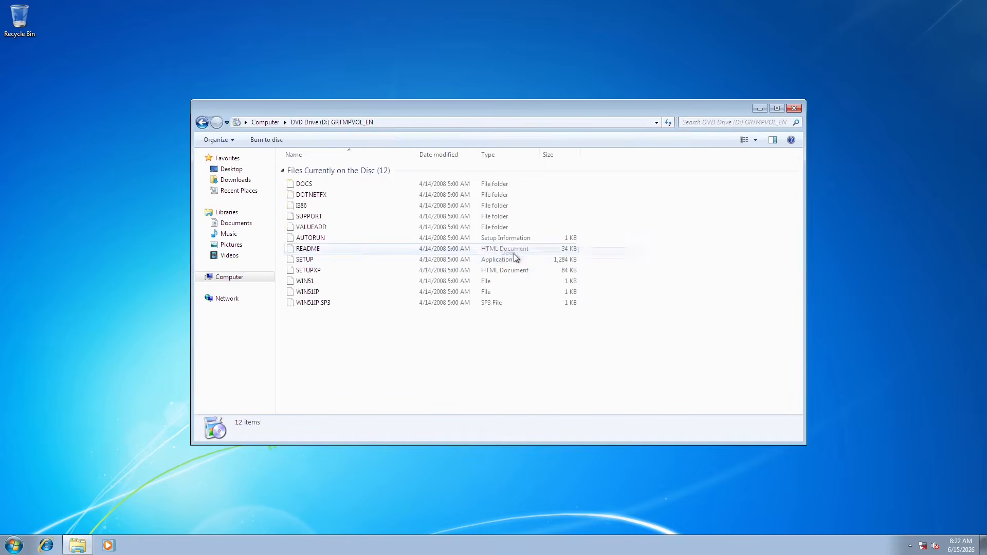
- Set the SETUP application on the disc to run in compatibility mode for Windows 2000
{"action": "right_click", "coordinate": [342, 260]}
{"action": "left_click", "coordinate": [370, 345]}
{"action": "left_click", "coordinate": [392, 281]}
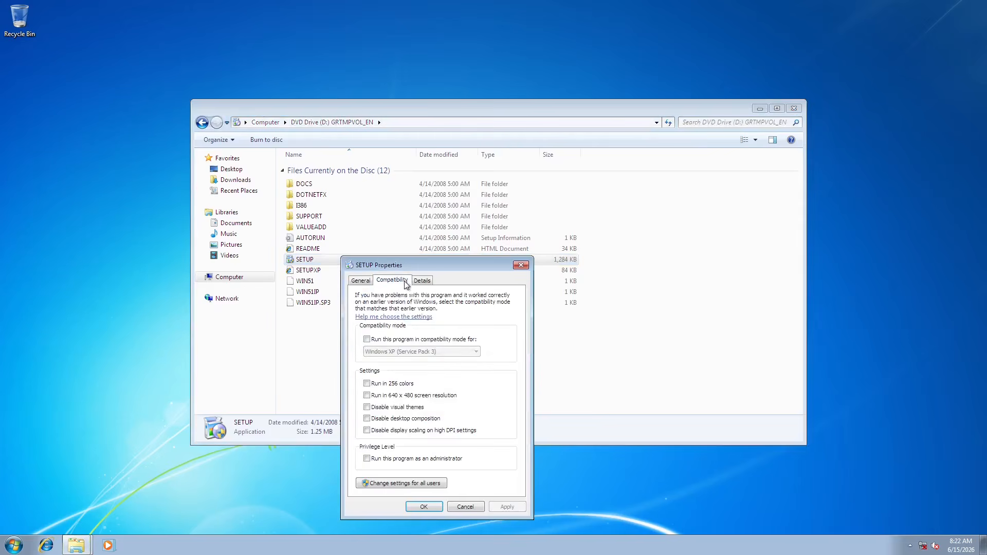
{"action": "left_click", "coordinate": [396, 340]}
{"action": "left_click", "coordinate": [411, 352]}
{"action": "left_click", "coordinate": [394, 381]}
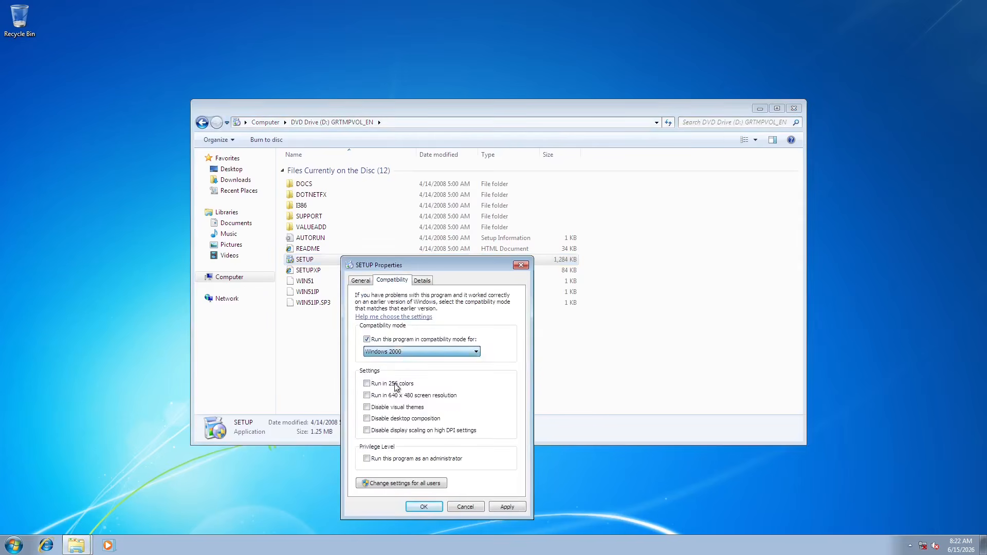
{"action": "left_click", "coordinate": [424, 507]}
- Try to install Windows XP by running SETUP from the disc, and close the installer and folder windows
{"action": "double_click", "coordinate": [335, 259]}
{"action": "left_click", "coordinate": [541, 300]}
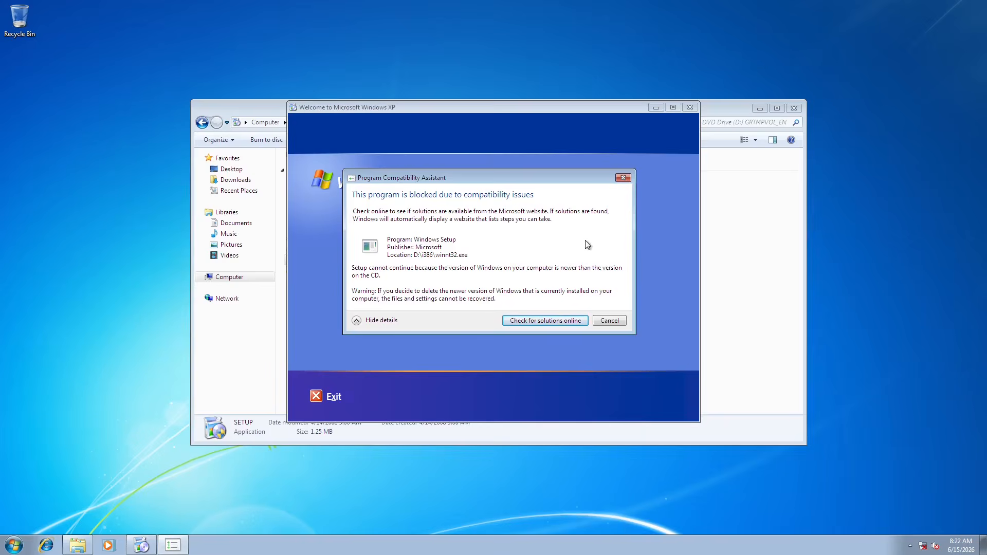
{"action": "left_click", "coordinate": [605, 321]}
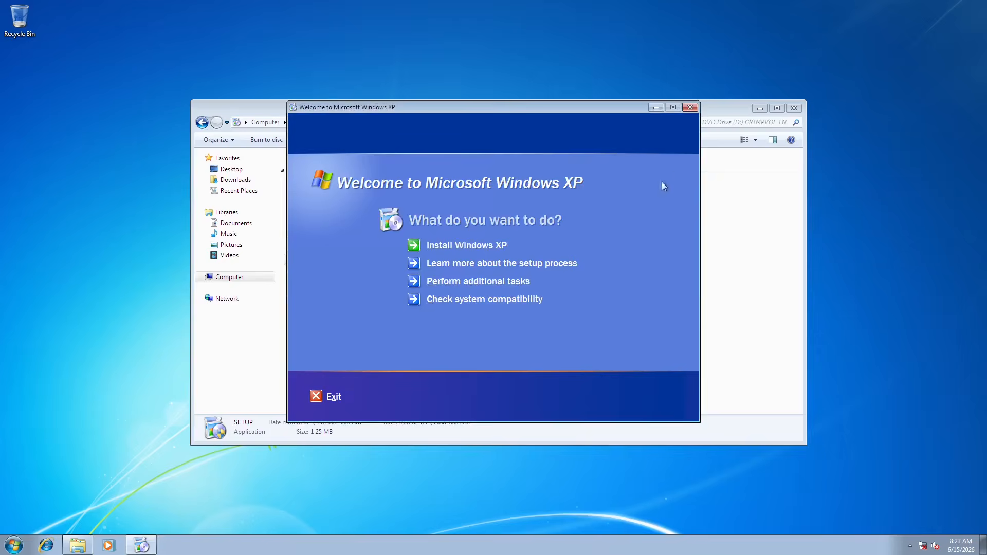
{"action": "left_click", "coordinate": [690, 108]}
{"action": "left_click", "coordinate": [794, 108]}
- Restart the computer and boot it from the Windows XP installation disc
{"action": "left_click", "coordinate": [14, 545]}
{"action": "left_click", "coordinate": [180, 518]}
{"action": "left_click", "coordinate": [213, 496]}
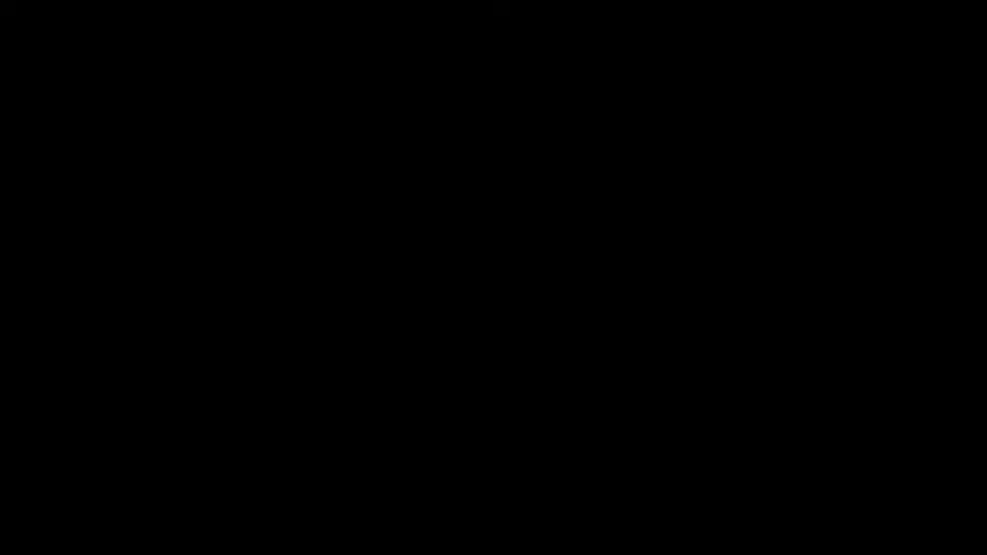
{"action": "key", "text": "Return"}
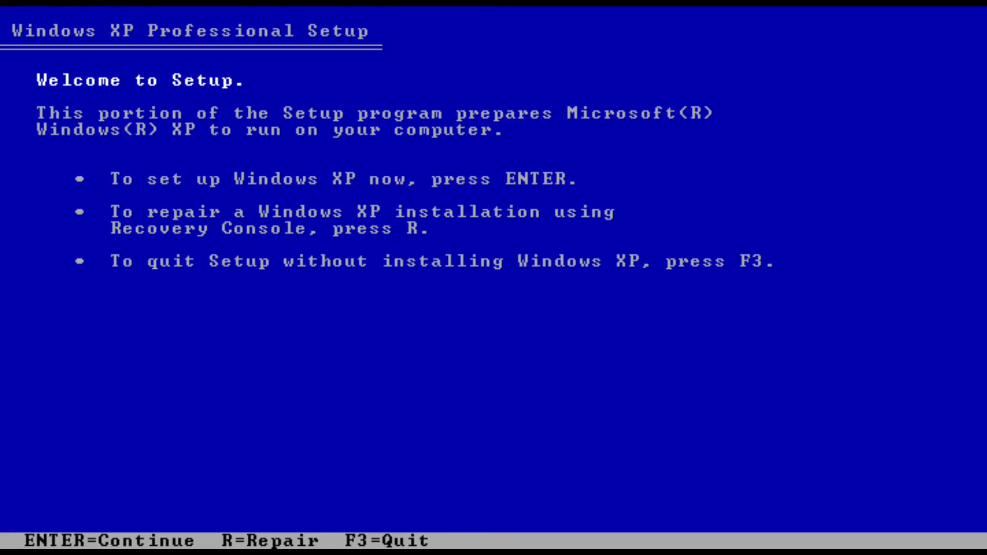
- Accept the Windows XP license and start installing on D: Partition2, deleting the existing installation in the \WINDOWS folder
{"action": "key", "text": "Return"}
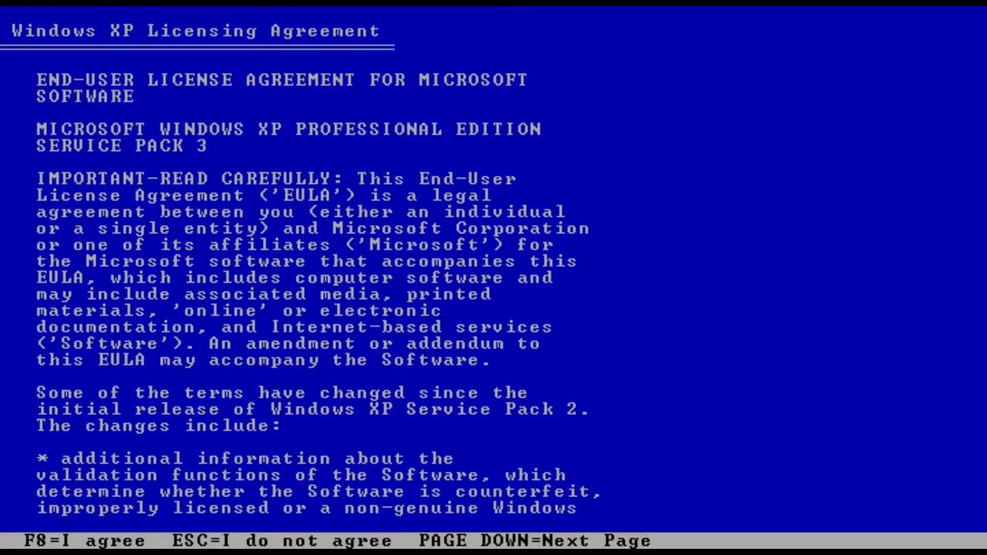
{"action": "key", "text": "F8"}
{"action": "key", "text": "Down"}
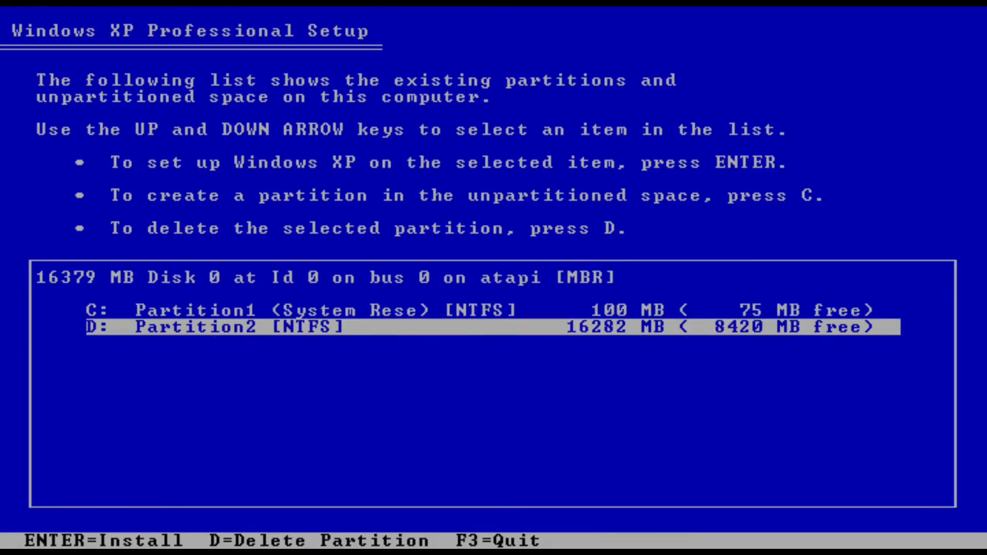
{"action": "key", "text": "Return"}
{"action": "key", "text": "Return"}
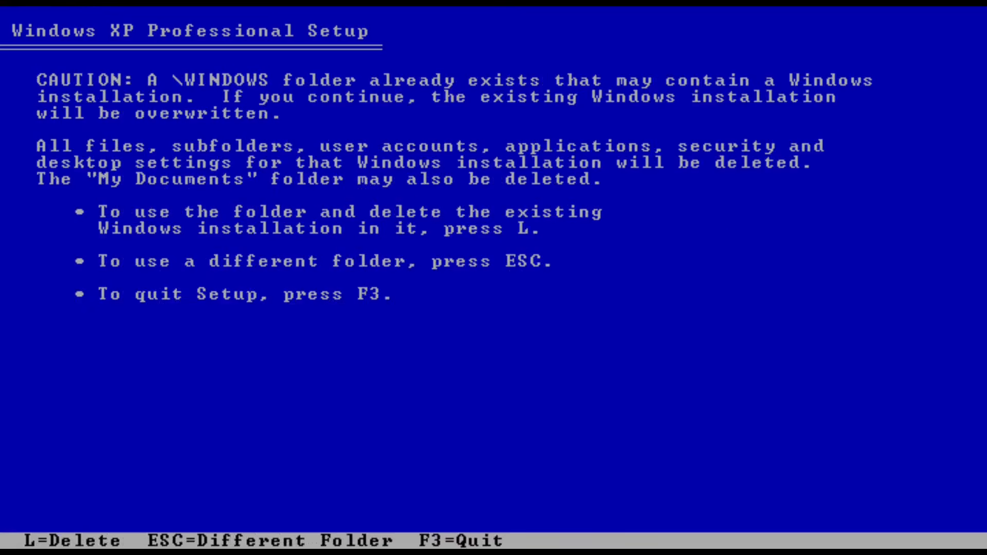
{"action": "key", "text": "l"}
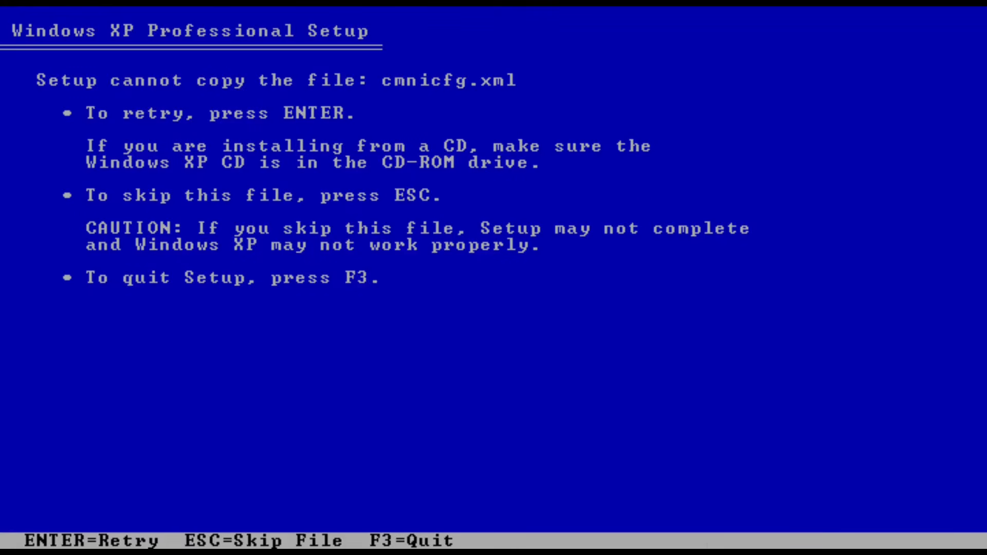
- Skip cmnicfg.xml and every other file that cannot be copied, and restart the computer to continue the installation
{"action": "key", "text": "Escape"}
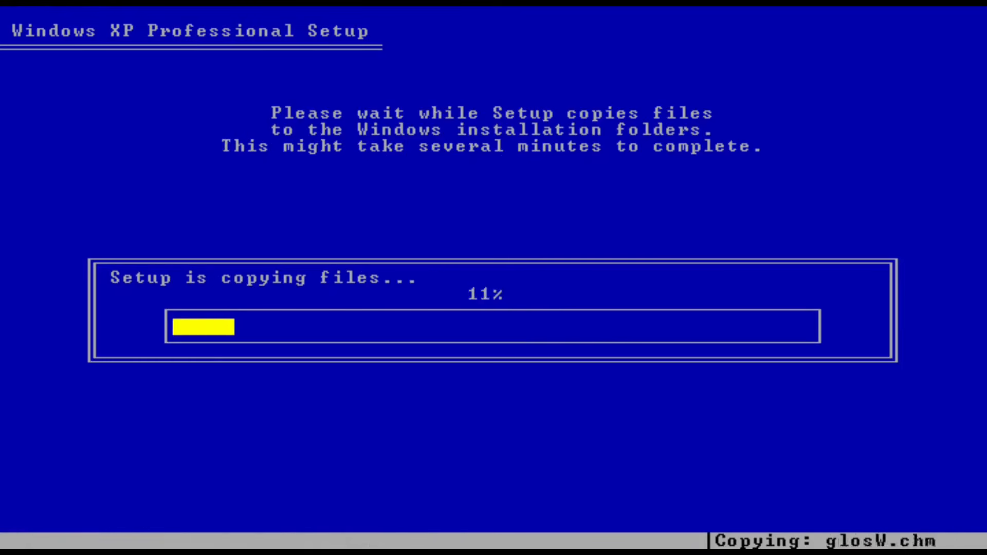
{"action": "key", "text": "Escape"}
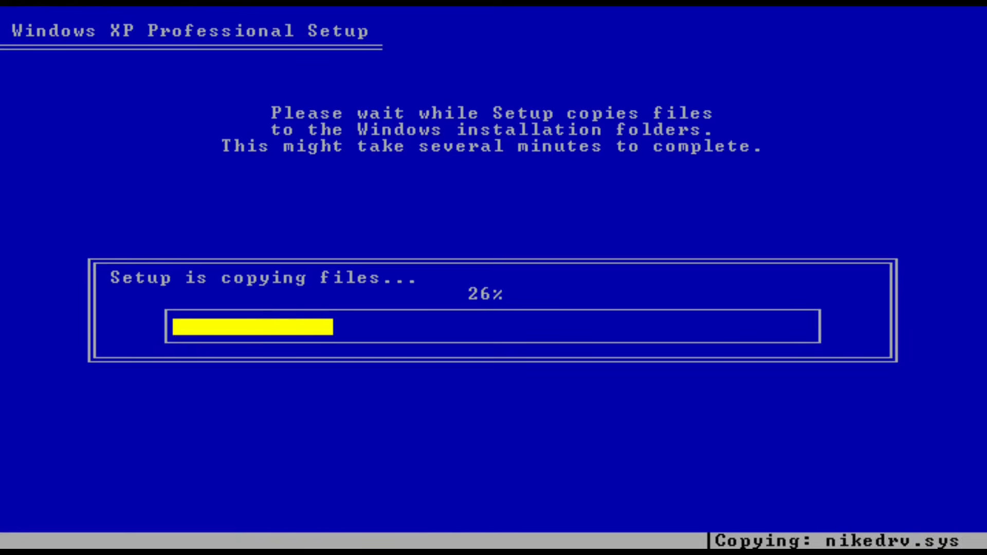
{"action": "key", "text": "Escape"}
{"action": "key", "text": "Escape"}
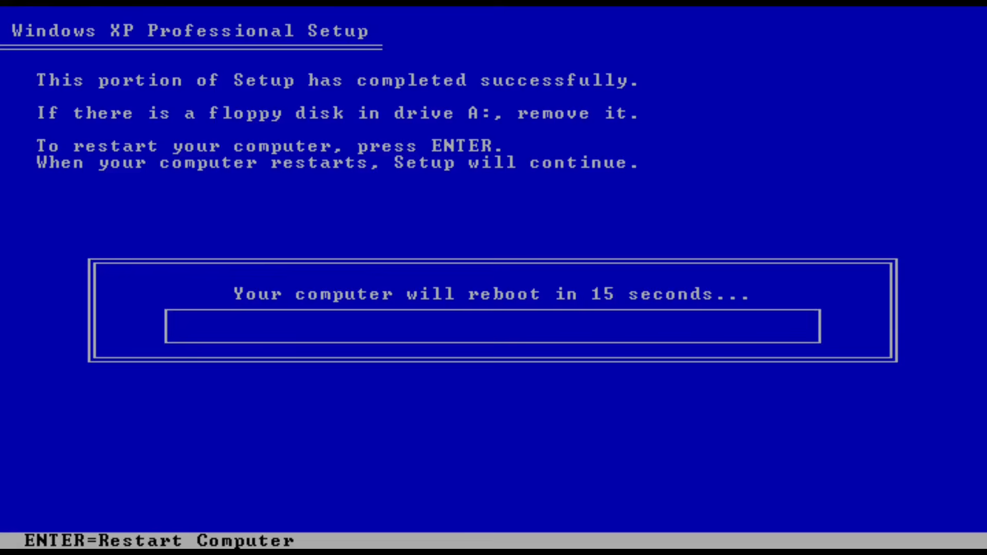
{"action": "key", "text": "Return"}
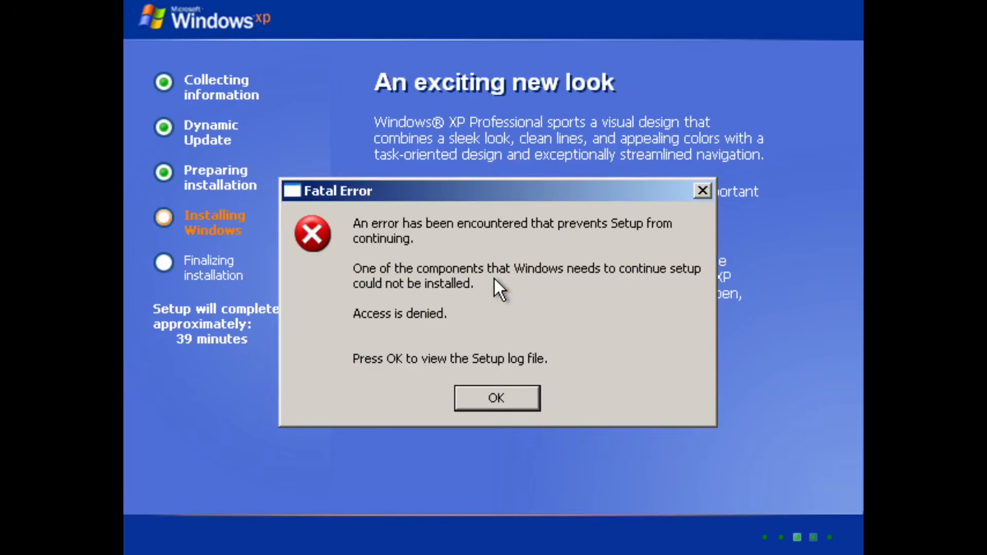
- Read the setup error log through to its end each time the fatal error occurs, and close it
{"action": "key", "text": "Return"}
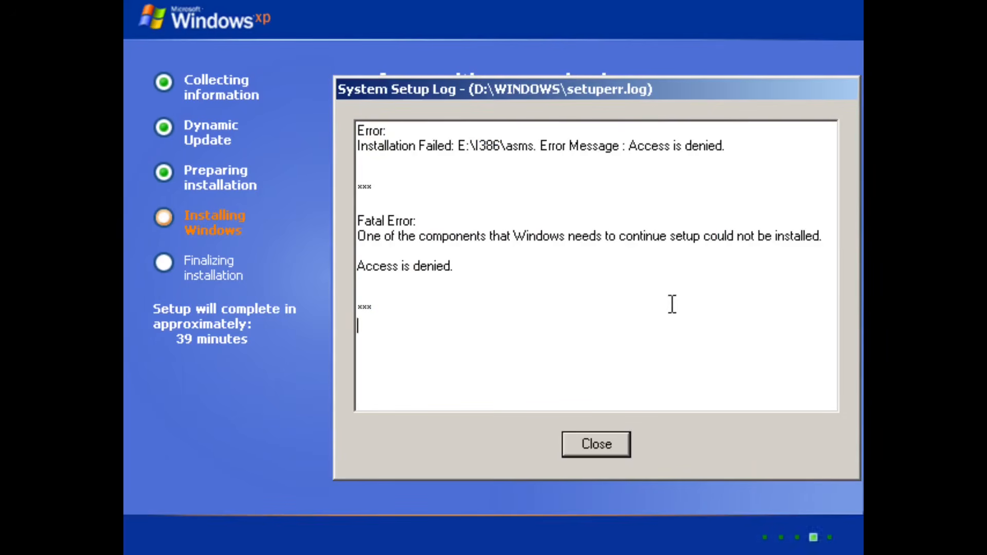
{"action": "left_click", "coordinate": [623, 451]}
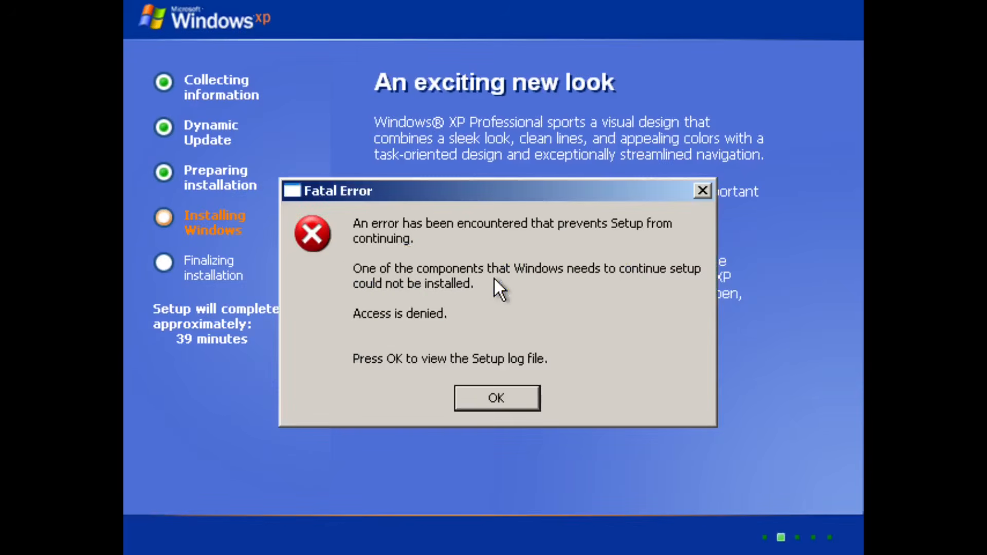
{"action": "key", "text": "Return"}
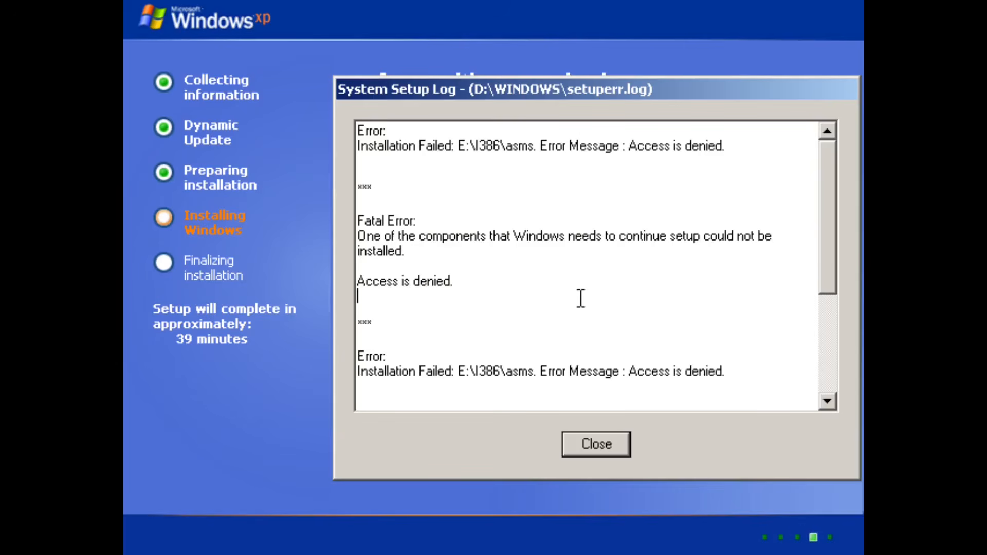
{"action": "scroll", "coordinate": [832, 242], "scroll_direction": "down", "scroll_amount": 4}
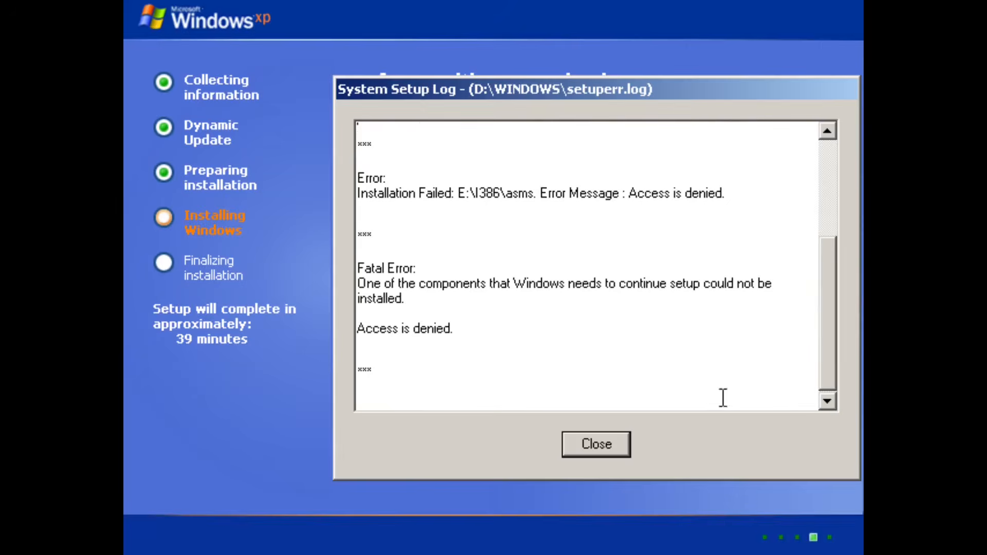
{"action": "left_click_drag", "start_coordinate": [641, 302], "coordinate": [659, 481]}
{"action": "left_click_drag", "start_coordinate": [648, 325], "coordinate": [654, 253]}
{"action": "left_click", "coordinate": [652, 322]}
{"action": "left_click", "coordinate": [619, 441]}
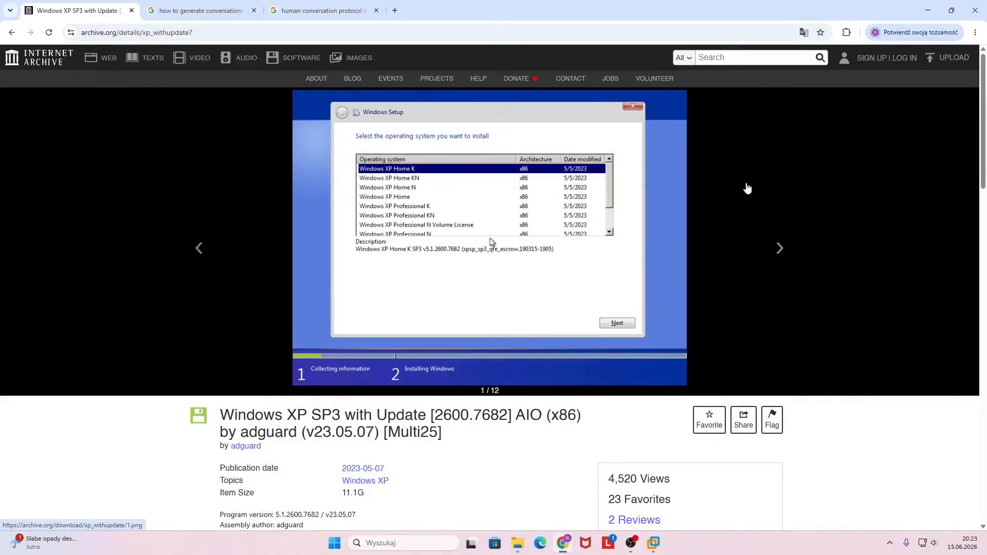
- In Chrome, examine the preview pictures, author and system requirements of the Internet Archive page for Windows XP SP3 with Update
{"action": "left_click", "coordinate": [778, 238]}
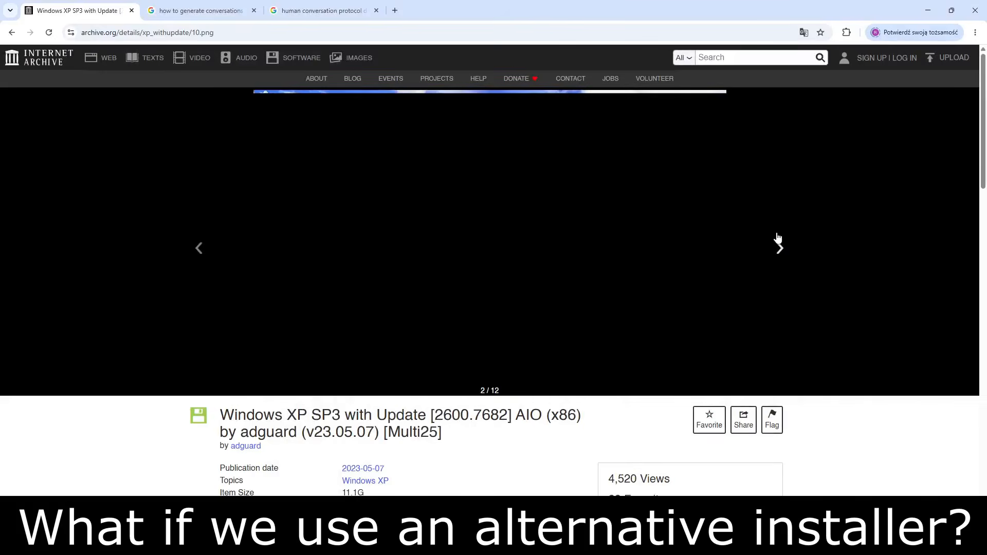
{"action": "left_click", "coordinate": [780, 237]}
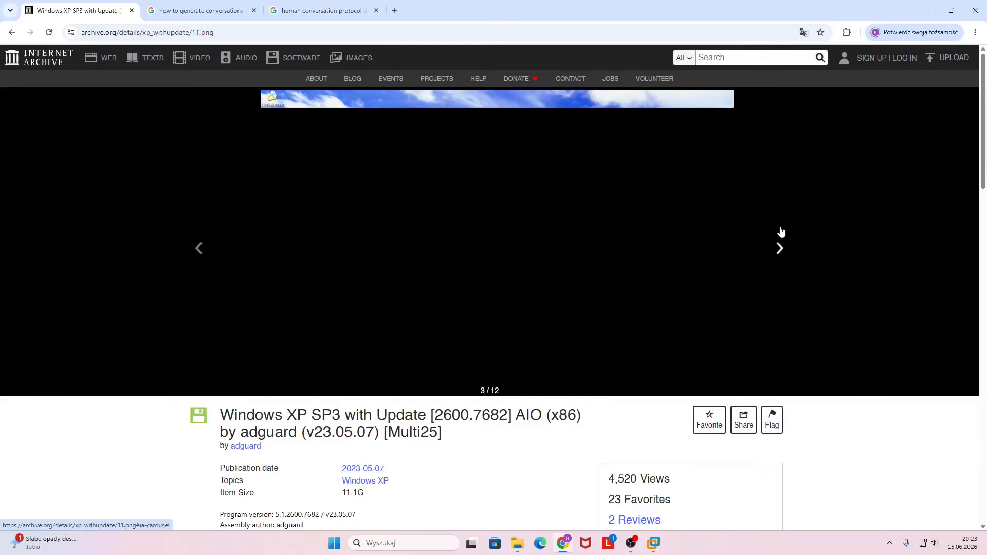
{"action": "scroll", "coordinate": [792, 227], "scroll_direction": "down", "scroll_amount": 4}
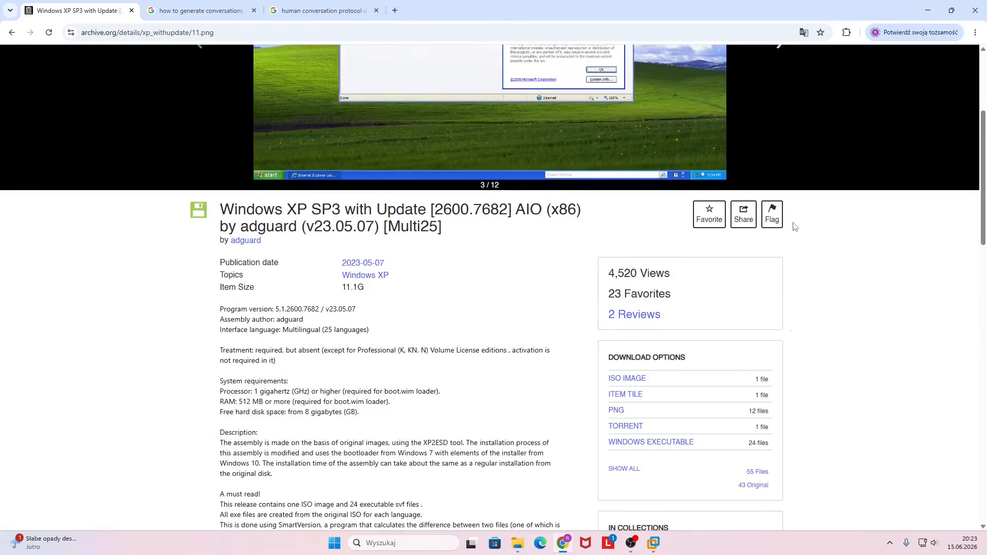
{"action": "scroll", "coordinate": [797, 226], "scroll_direction": "down", "scroll_amount": 1}
{"action": "left_click_drag", "start_coordinate": [262, 189], "coordinate": [232, 190]}
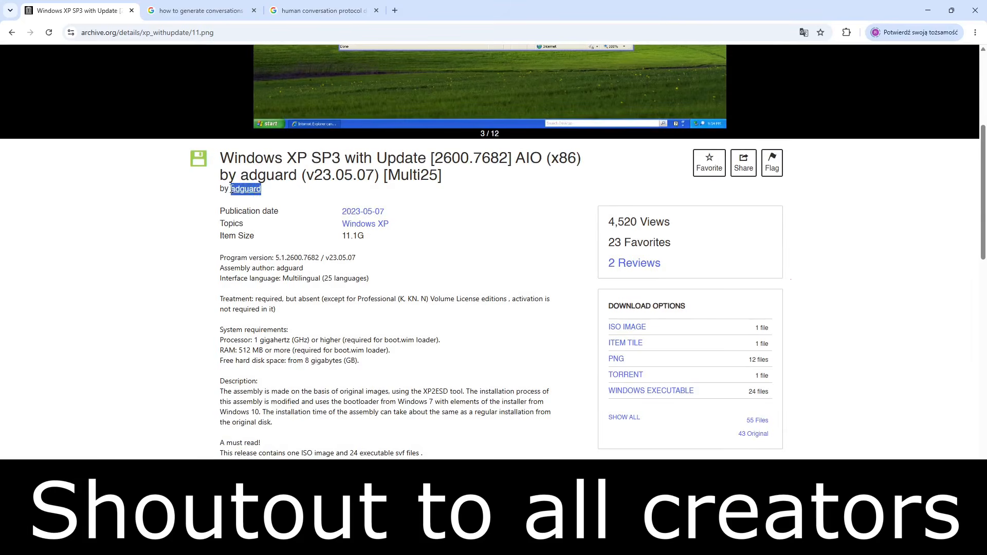
{"action": "mouse_move", "coordinate": [277, 268]}
{"action": "left_mouse_down"}
{"action": "mouse_move", "coordinate": [308, 272]}
{"action": "mouse_move", "coordinate": [279, 269]}
{"action": "left_mouse_up"}
{"action": "left_click", "coordinate": [299, 270]}
{"action": "left_click", "coordinate": [328, 279]}
{"action": "scroll", "coordinate": [446, 258], "scroll_direction": "down", "scroll_amount": 2}
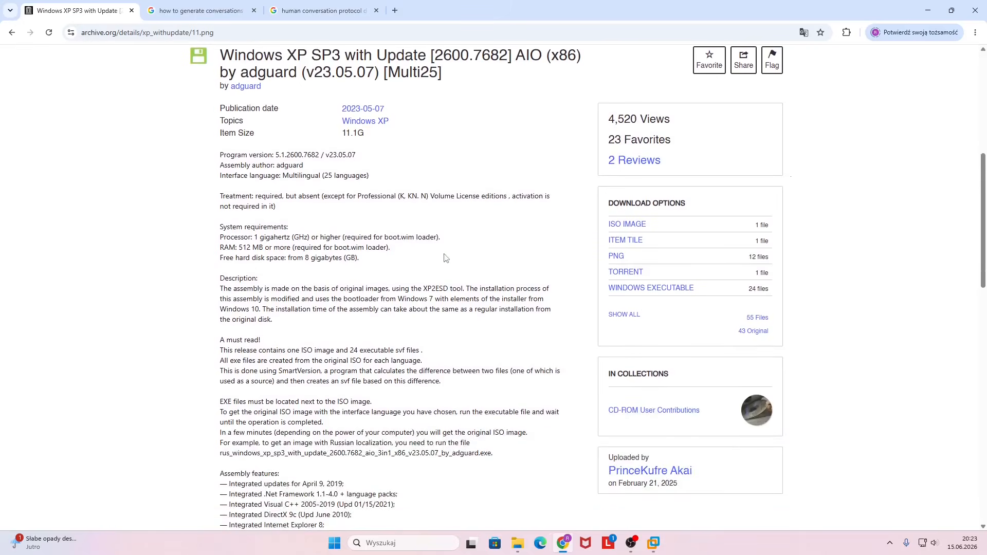
- Start the ISO image download for Windows XP SP3 with Update, and review its assembly features and available editions
{"action": "left_click", "coordinate": [628, 224]}
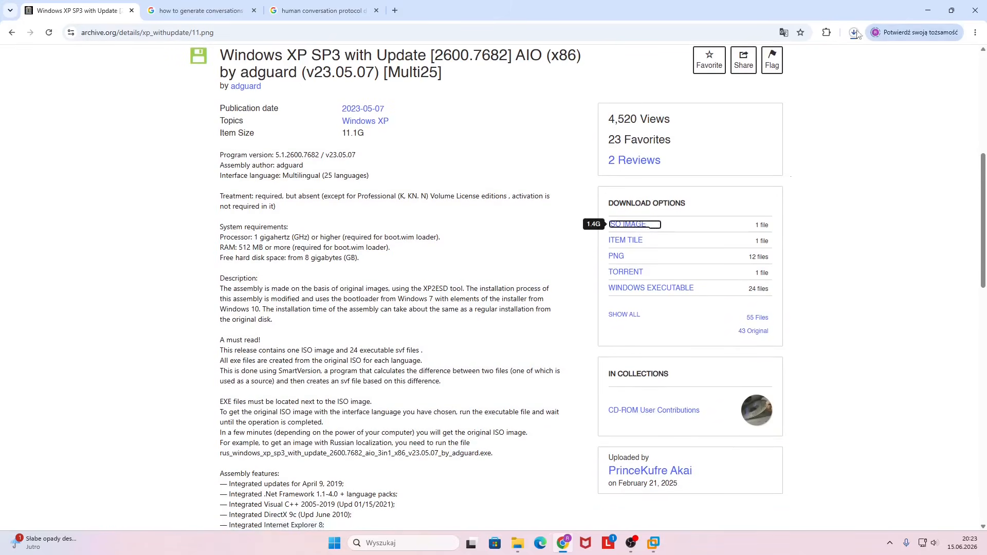
{"action": "left_click", "coordinate": [855, 33]}
{"action": "left_click", "coordinate": [913, 351]}
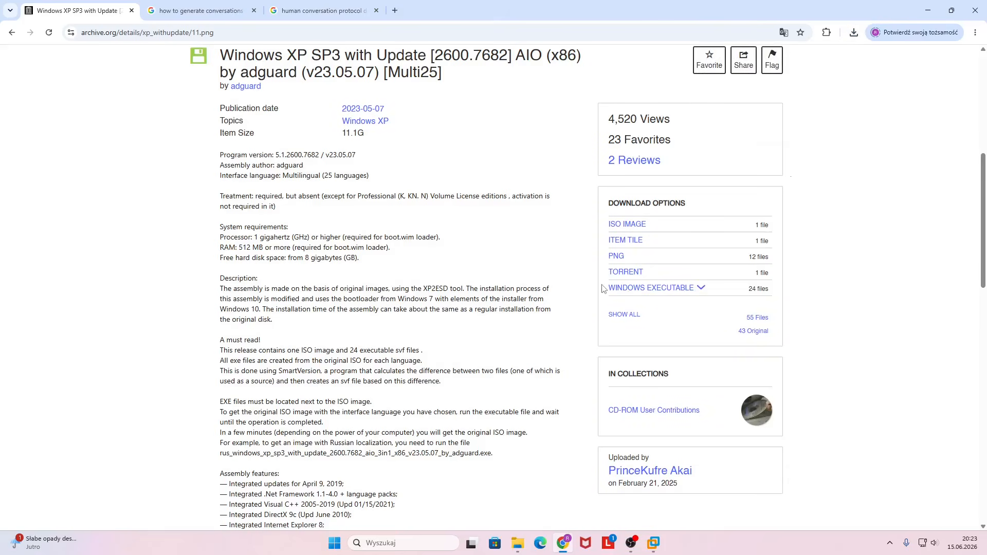
{"action": "scroll", "coordinate": [605, 289], "scroll_direction": "down", "scroll_amount": 4}
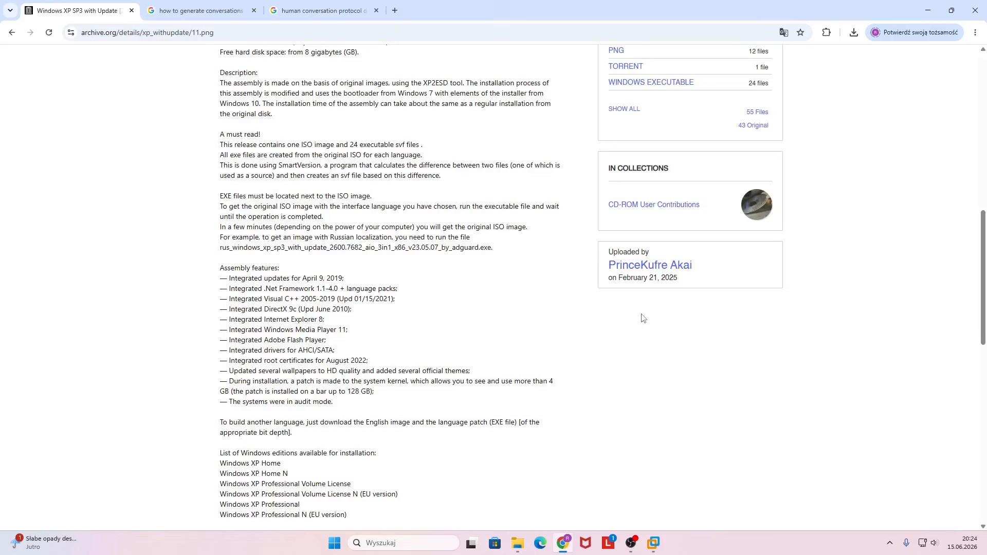
{"action": "scroll", "coordinate": [643, 319], "scroll_direction": "down", "scroll_amount": 4}
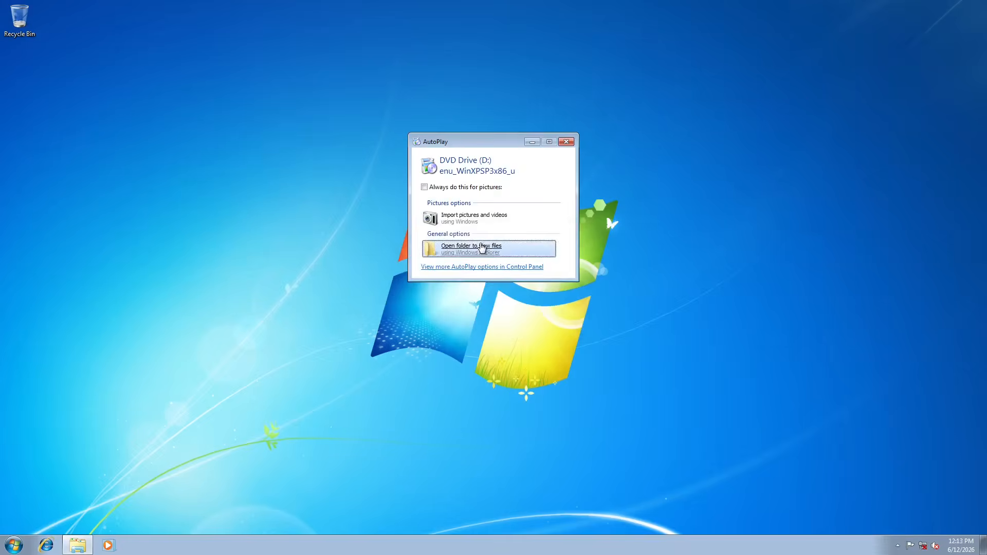
- In Windows 7, examine the boot and setup folders on the enu_WinXPSP3x86_u disc, including the README text file
{"action": "left_click", "coordinate": [482, 248]}
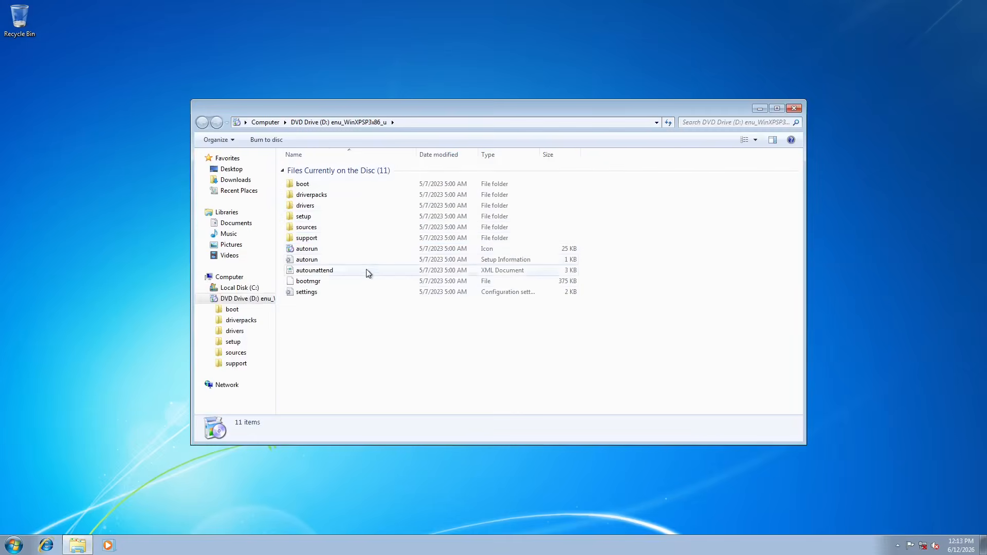
{"action": "double_click", "coordinate": [332, 186]}
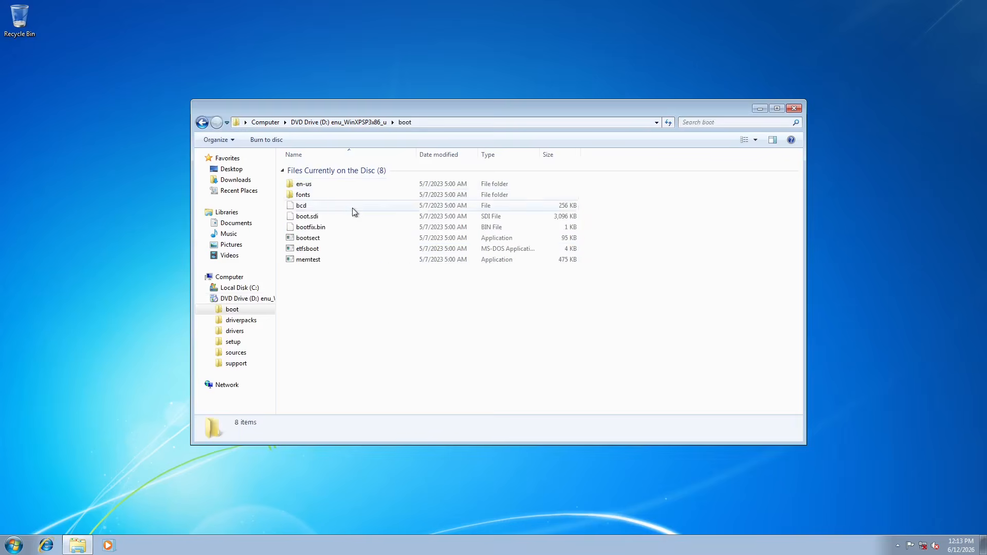
{"action": "left_click", "coordinate": [202, 123]}
{"action": "double_click", "coordinate": [321, 218]}
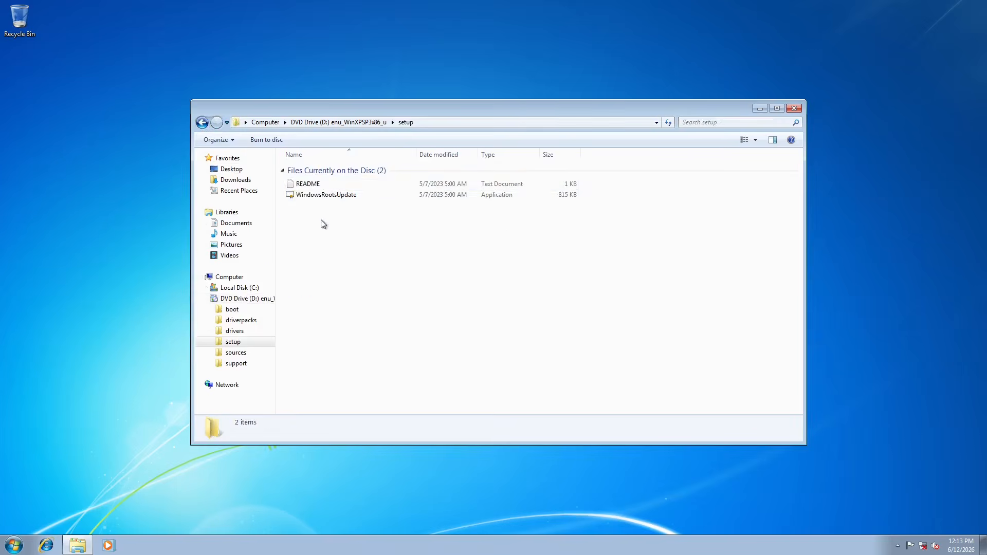
{"action": "double_click", "coordinate": [316, 184]}
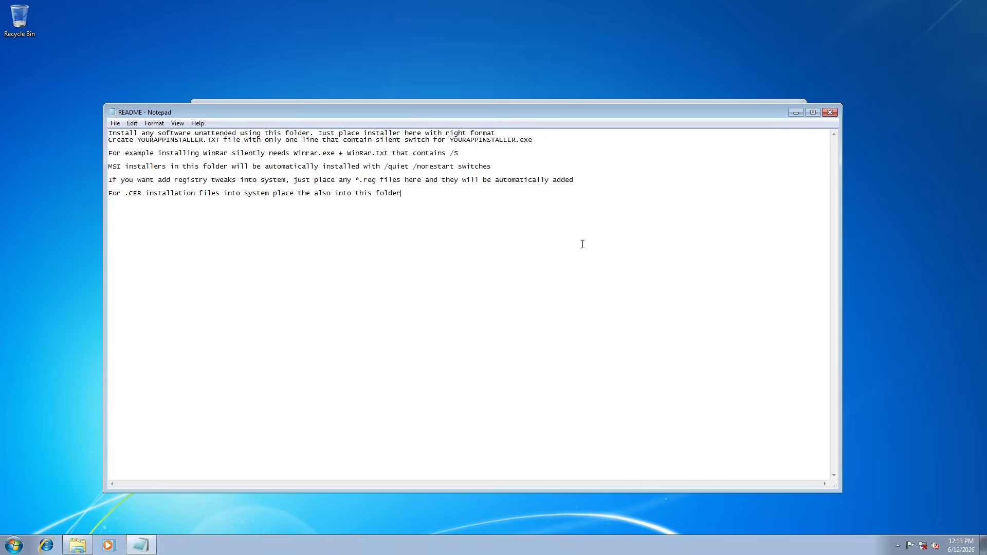
{"action": "left_click", "coordinate": [825, 114]}
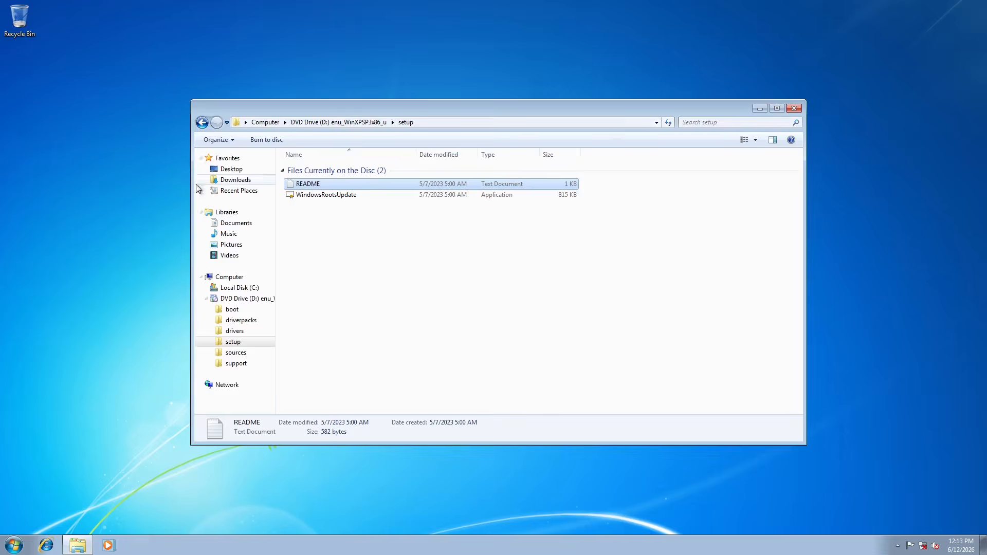
- Check the sources folder on the XP disc, close the window and restart the computer
{"action": "left_click", "coordinate": [346, 122]}
{"action": "double_click", "coordinate": [327, 229]}
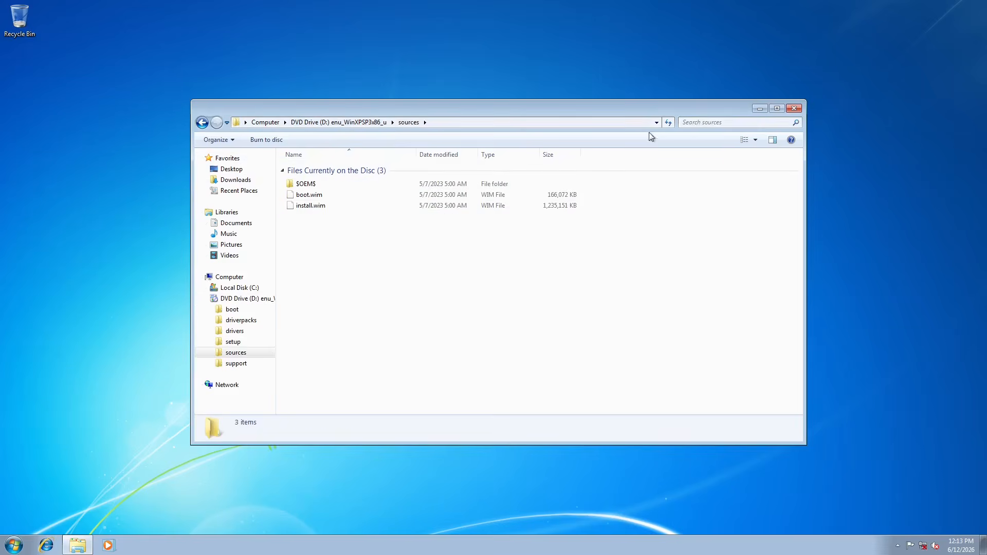
{"action": "left_click", "coordinate": [794, 108]}
{"action": "left_click", "coordinate": [14, 545]}
{"action": "mouse_move", "coordinate": [181, 518]}
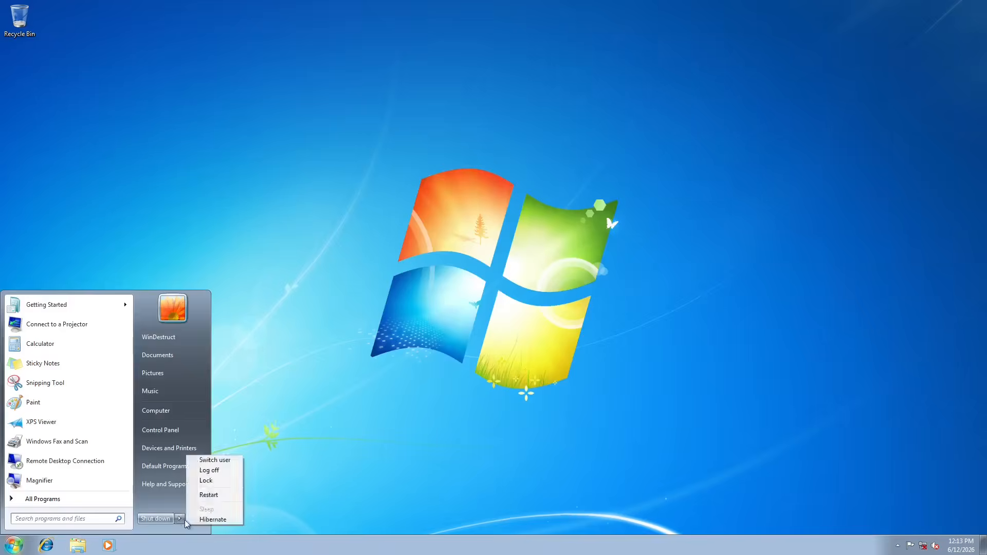
{"action": "left_click", "coordinate": [240, 494]}
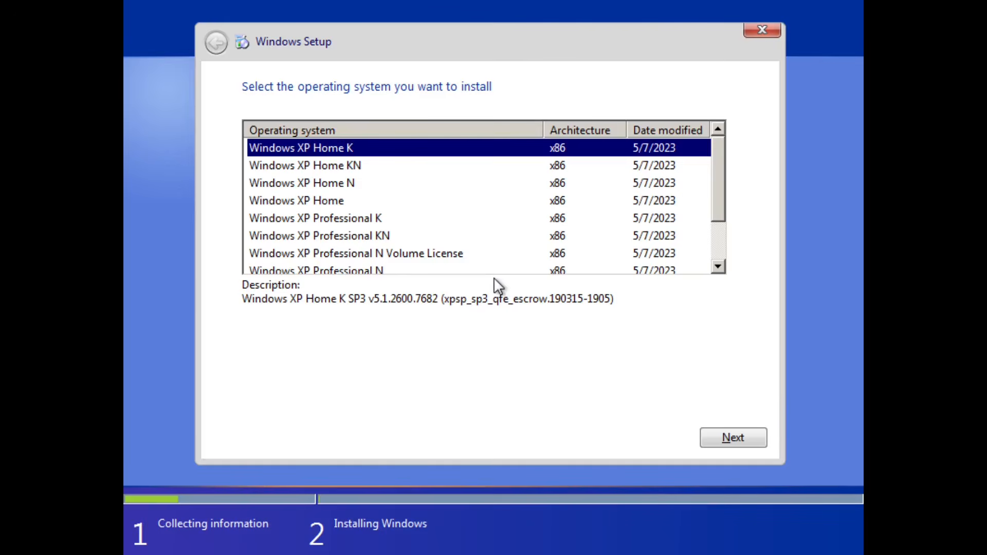
- Choose Windows XP Professional N Volume License in Windows Setup, accept the license terms and start the installation
{"action": "left_click", "coordinate": [344, 254]}
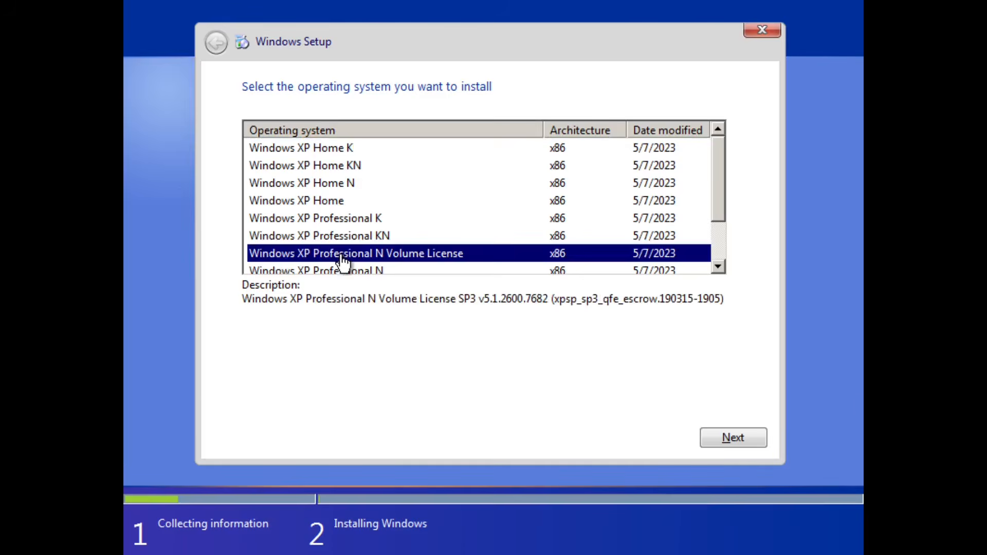
{"action": "left_click", "coordinate": [738, 442]}
{"action": "left_click", "coordinate": [316, 395]}
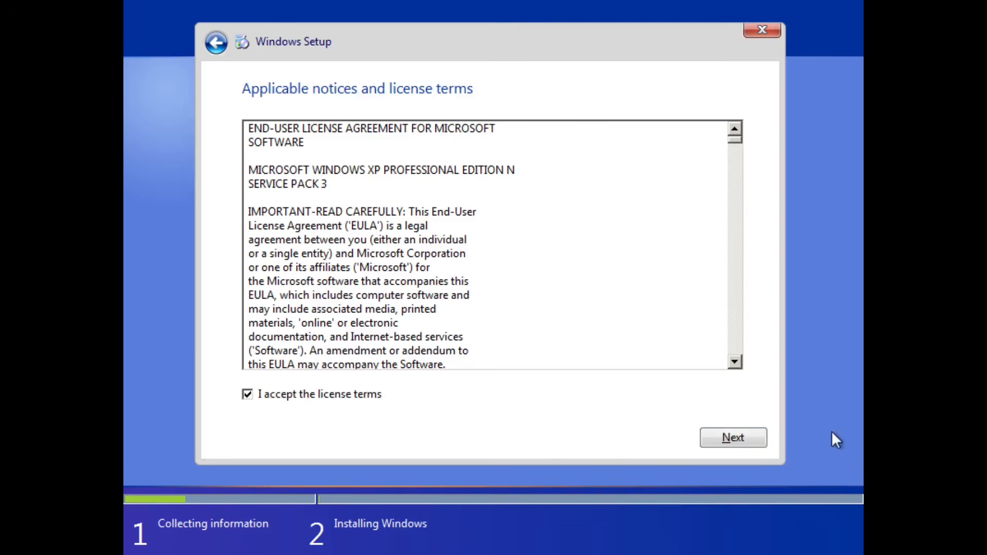
{"action": "left_click", "coordinate": [756, 440]}
{"action": "left_click", "coordinate": [735, 432]}
{"action": "left_click", "coordinate": [622, 355]}
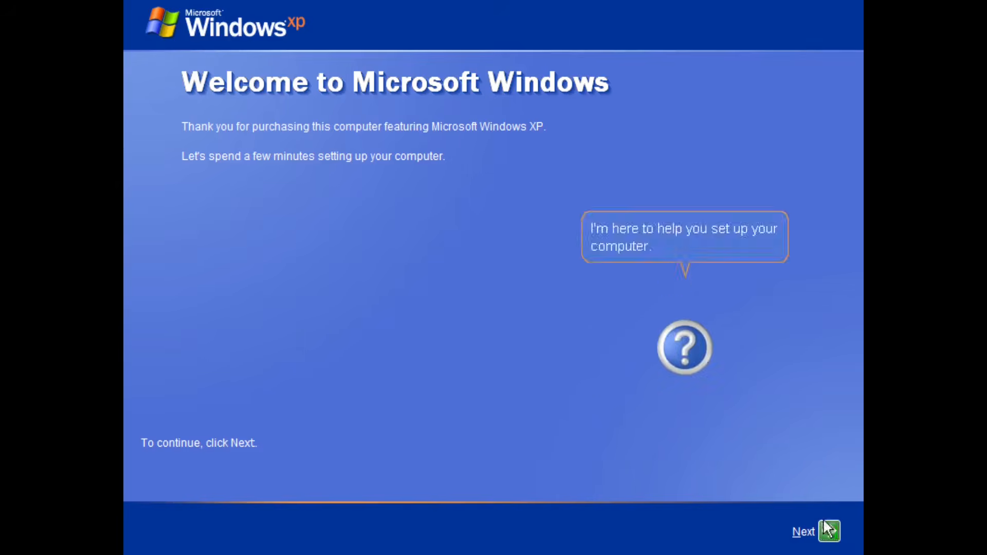
- Complete the Windows XP welcome setup by accepting the EULA, keeping PC-22 without a domain and entering the account's user name
{"action": "key", "text": "Return"}
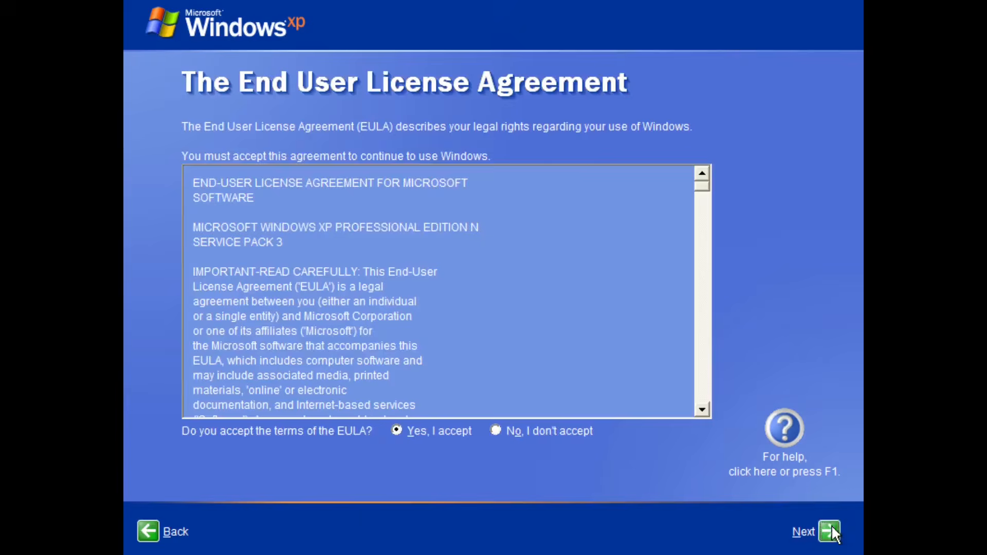
{"action": "left_click", "coordinate": [829, 532]}
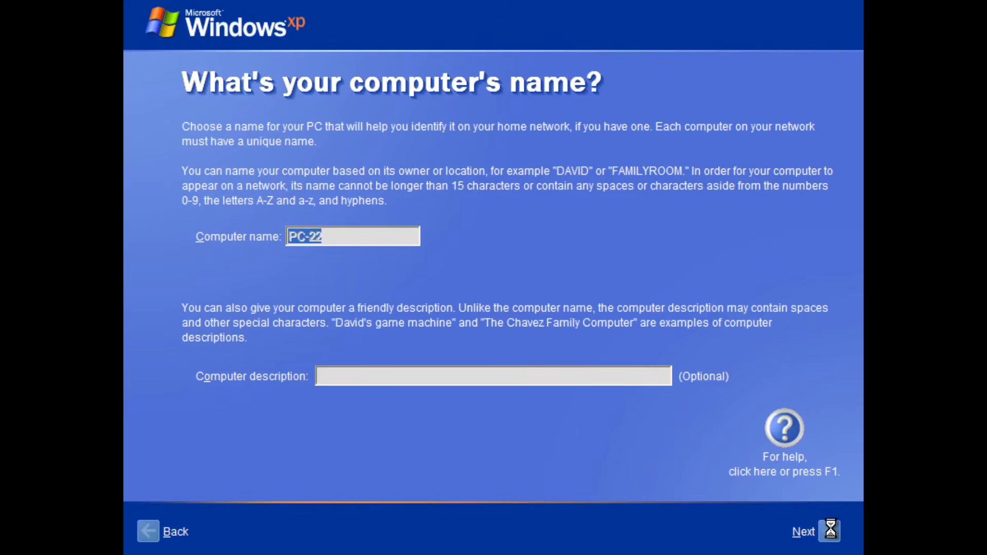
{"action": "left_click", "coordinate": [830, 532]}
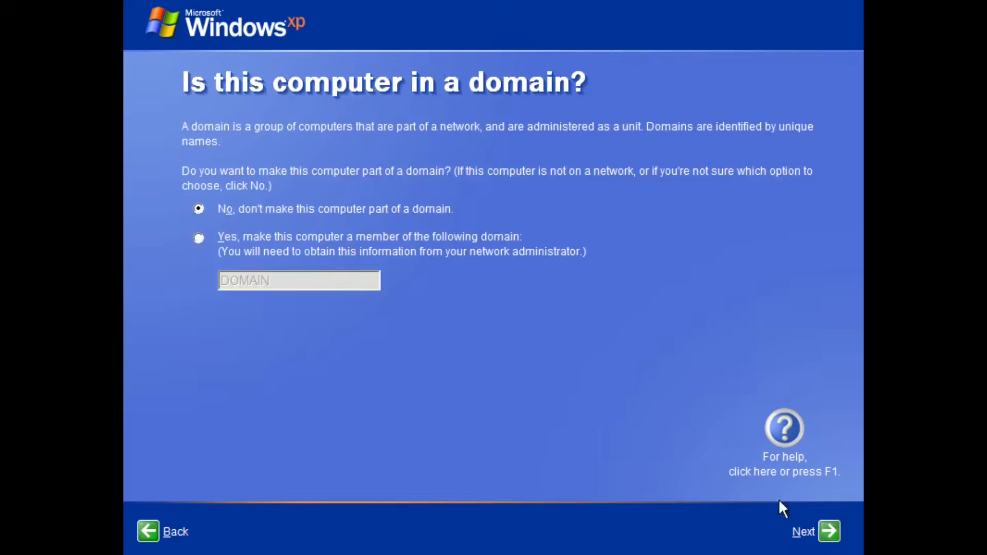
{"action": "left_click", "coordinate": [829, 532]}
{"action": "left_click", "coordinate": [830, 532]}
{"action": "left_click", "coordinate": [830, 532]}
{"action": "type", "text": "WinDestruct"}
{"action": "left_click", "coordinate": [828, 531]}
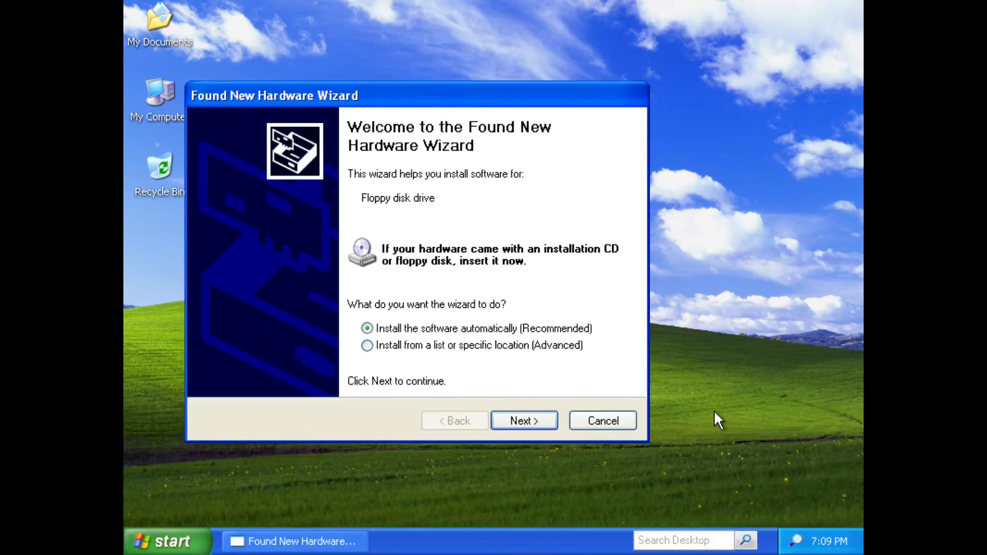
- Install the floppy disk drive driver automatically, continuing despite the Windows Logo testing warning
{"action": "left_click", "coordinate": [514, 426]}
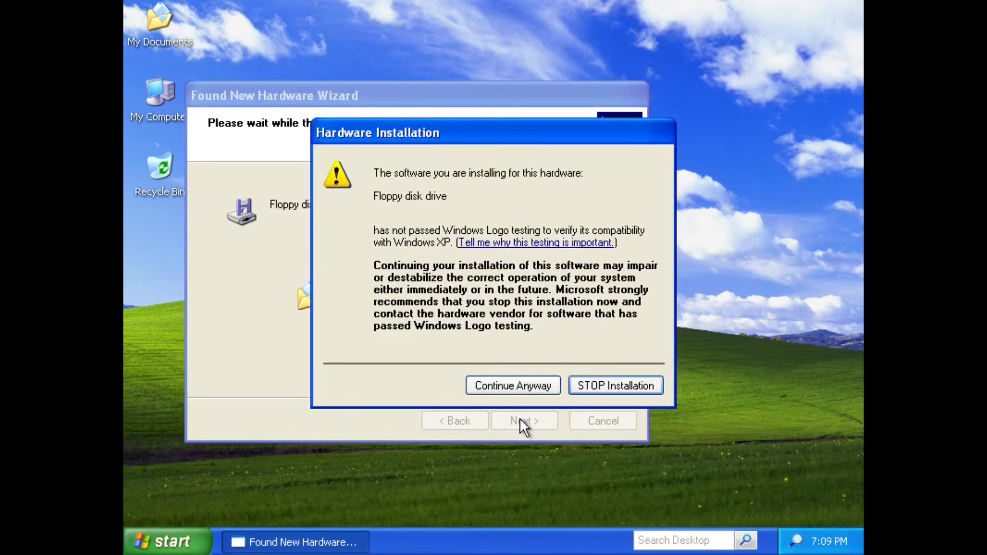
{"action": "left_click", "coordinate": [545, 396]}
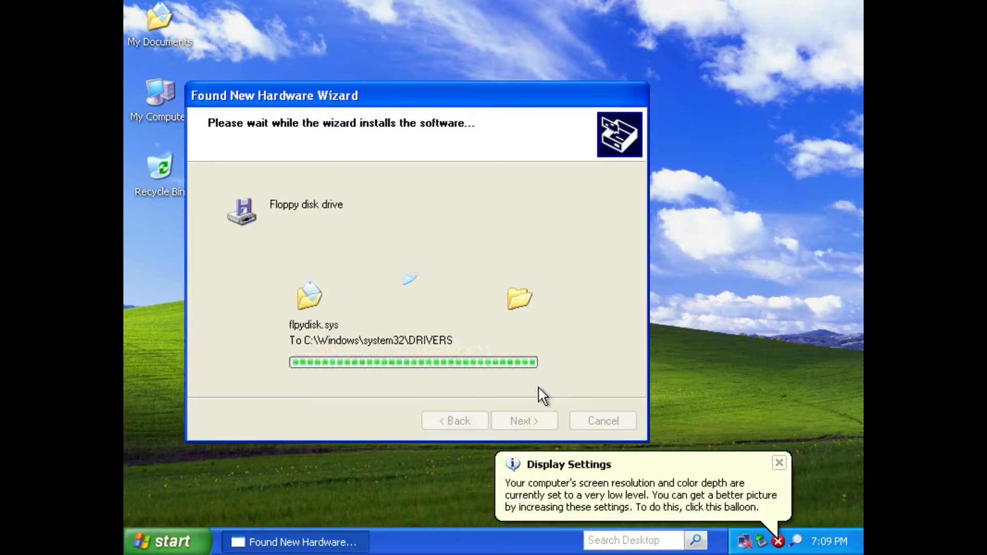
{"action": "left_click", "coordinate": [537, 418]}
- Raise the screen resolution in the Display Properties settings and dismiss the Windows XP tour notice
{"action": "left_click", "coordinate": [560, 458]}
{"action": "left_click", "coordinate": [510, 303]}
{"action": "right_click", "coordinate": [570, 356]}
{"action": "left_click", "coordinate": [611, 465]}
{"action": "left_click", "coordinate": [469, 146]}
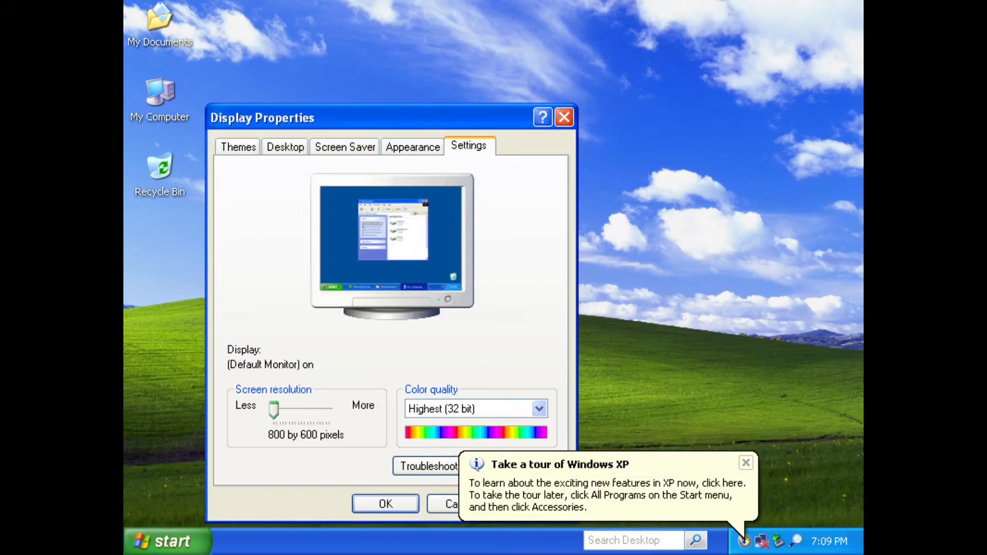
{"action": "left_click_drag", "start_coordinate": [273, 407], "coordinate": [317, 404]}
{"action": "left_click", "coordinate": [368, 503]}
{"action": "left_click", "coordinate": [230, 192]}
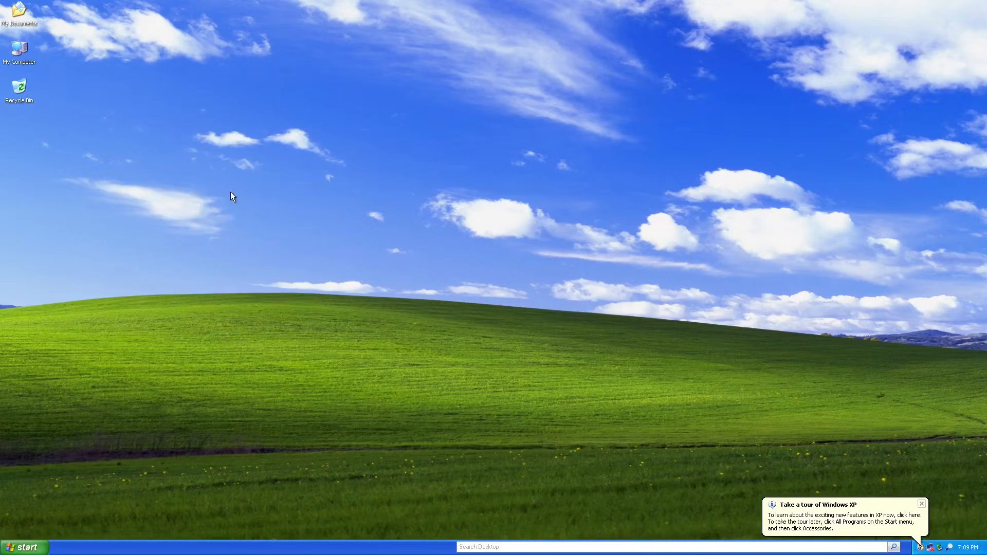
{"action": "left_click", "coordinate": [923, 505]}
- Examine the system information from My Computer, including the computer name, hardware, advanced and automatic update settings
{"action": "left_click", "coordinate": [24, 548]}
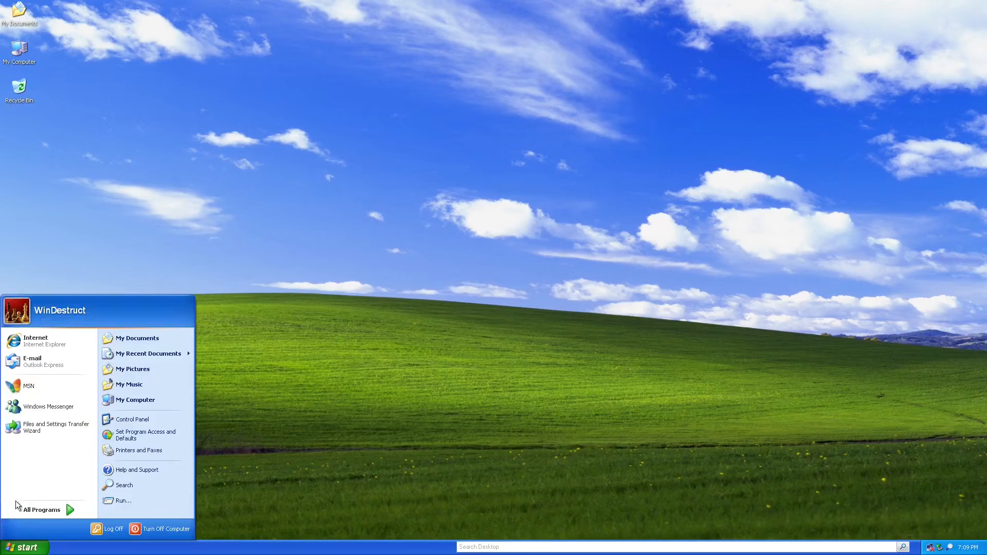
{"action": "left_click", "coordinate": [132, 402]}
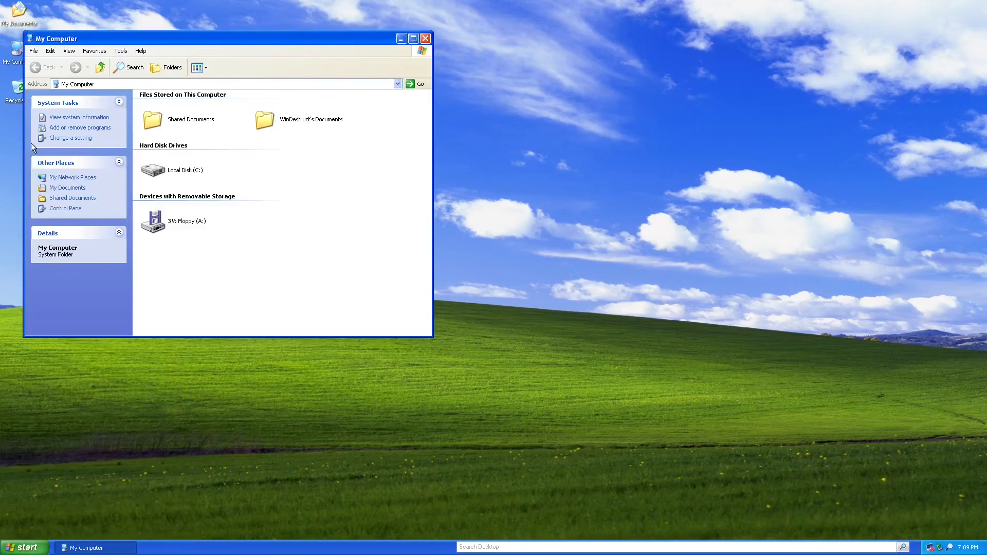
{"action": "left_click", "coordinate": [87, 118]}
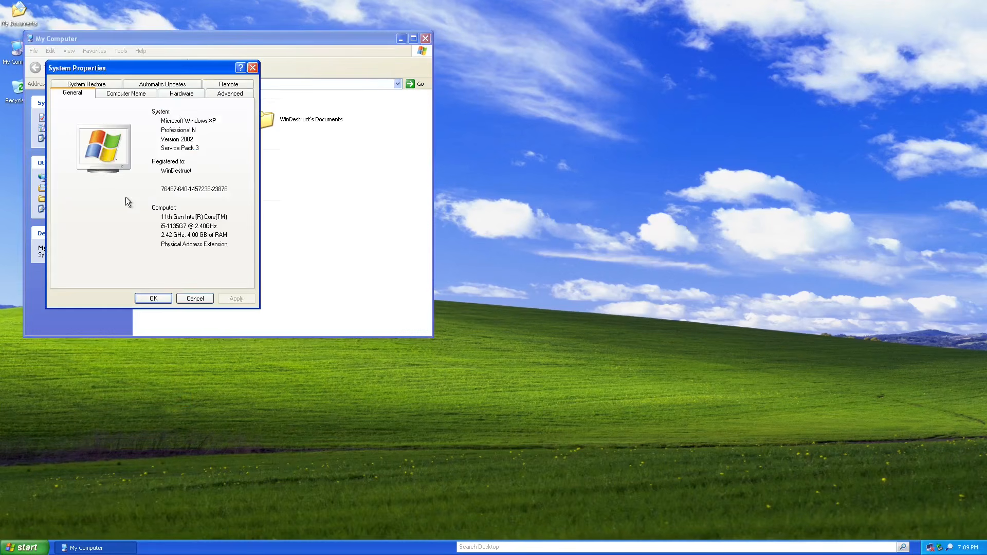
{"action": "left_click", "coordinate": [126, 94]}
{"action": "left_click", "coordinate": [181, 93]}
{"action": "left_click", "coordinate": [230, 93]}
{"action": "left_click", "coordinate": [149, 84]}
{"action": "left_click", "coordinate": [86, 93]}
{"action": "left_click", "coordinate": [253, 67]}
- Allow the unsigned Game Port for Creative driver and run the automatic installation for Video Controller (VGA Compatible)
{"action": "left_click", "coordinate": [257, 278]}
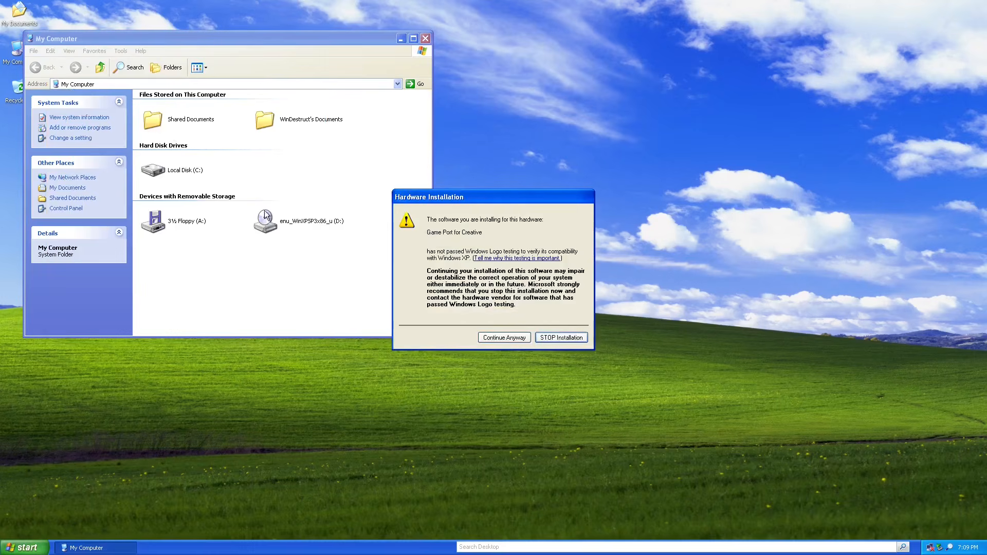
{"action": "left_click", "coordinate": [528, 338]}
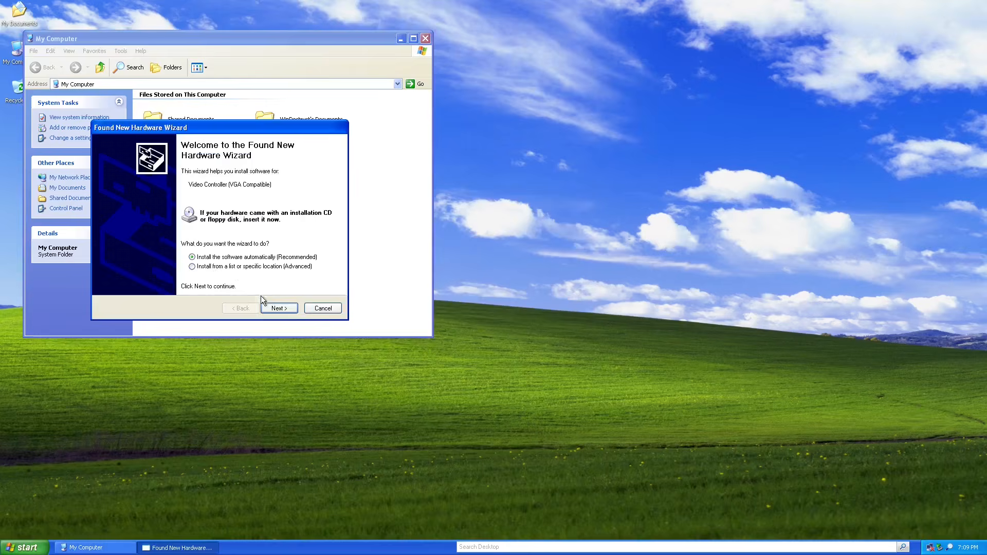
{"action": "left_click", "coordinate": [282, 308]}
{"action": "left_click", "coordinate": [283, 308]}
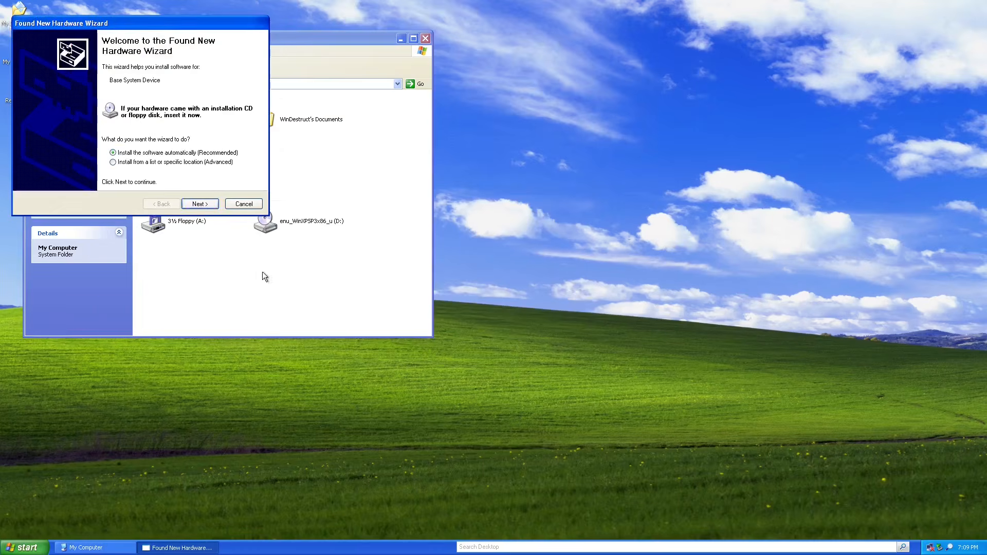
- Run the automatic driver installation for Base System Device and close the IDE channel hardware wizard
{"action": "left_click", "coordinate": [207, 205]}
{"action": "left_click", "coordinate": [206, 206]}
{"action": "left_click", "coordinate": [514, 338]}
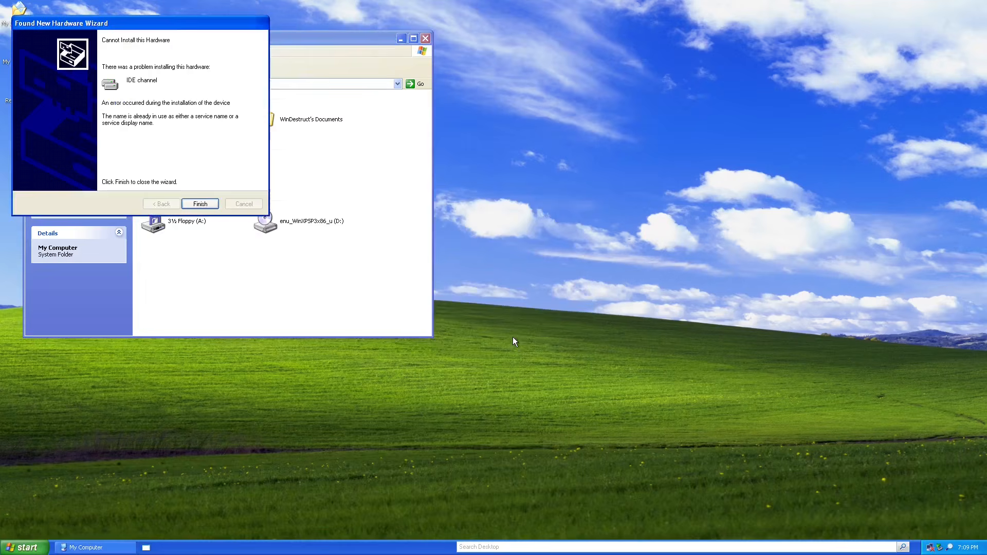
{"action": "left_click", "coordinate": [206, 204]}
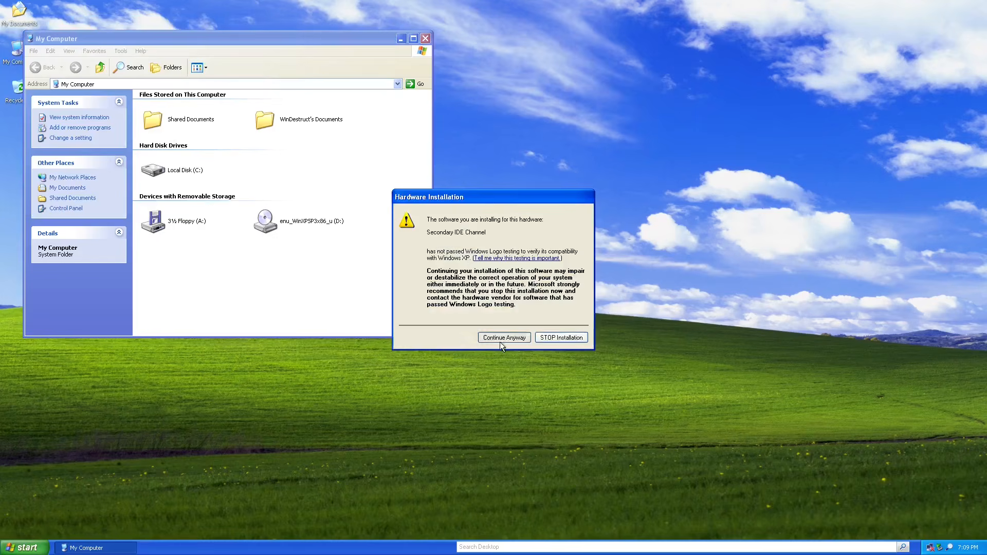
- Allow the unsigned Secondary IDE Channel driver and the Microsoft WINMM WDM Audio Compatibility Driver
{"action": "left_click", "coordinate": [500, 342]}
{"action": "left_click", "coordinate": [214, 216]}
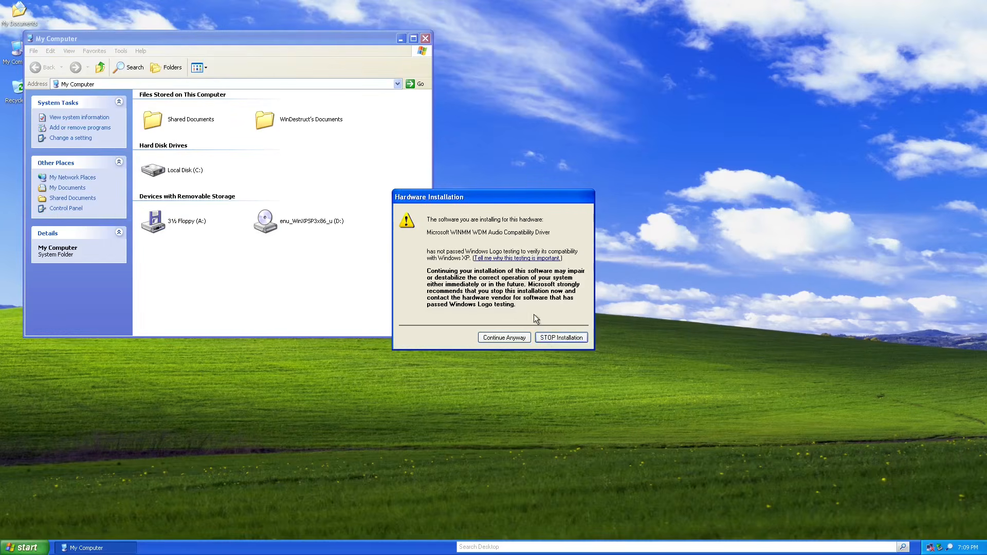
{"action": "left_click", "coordinate": [520, 339]}
- Examine the contents of Local Disk (C:) and the Downloads folder inside My Documents
{"action": "double_click", "coordinate": [202, 178]}
{"action": "left_click", "coordinate": [200, 165]}
{"action": "left_click_drag", "start_coordinate": [206, 40], "coordinate": [433, 41]}
{"action": "key", "text": "super"}
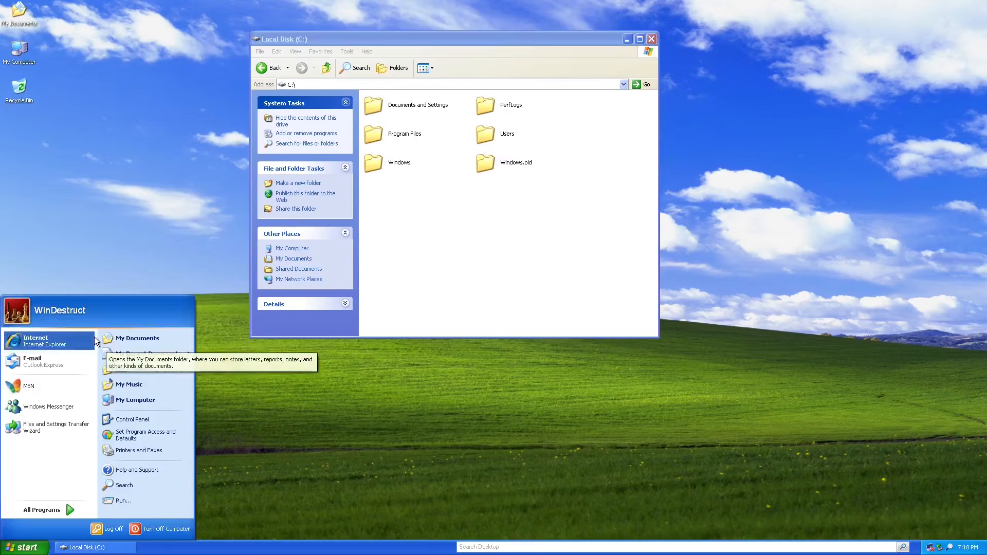
{"action": "left_click", "coordinate": [135, 338]}
{"action": "double_click", "coordinate": [222, 149]}
{"action": "key", "text": "BackSpace"}
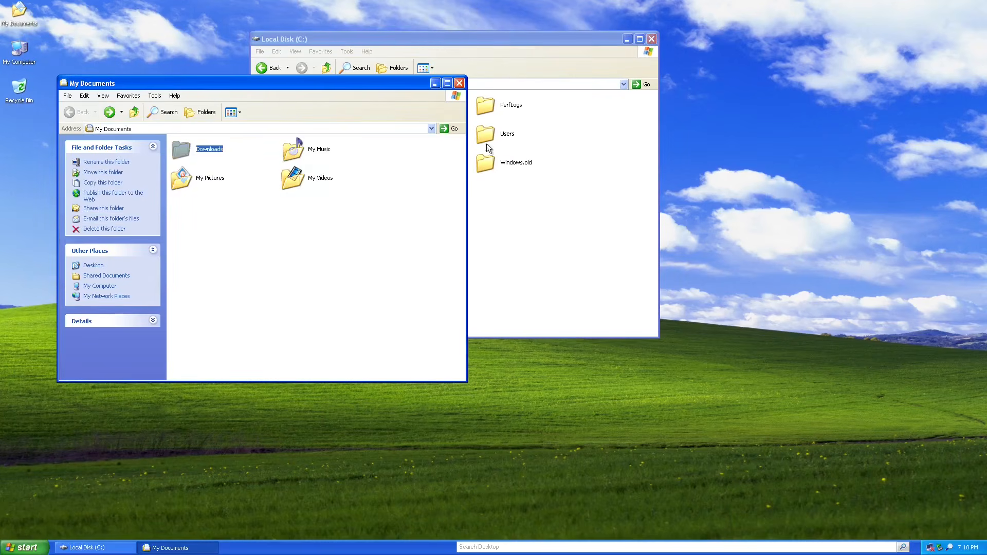
- Check the Windows.old folder on C: and the Downloads folder of the user profile under C:\Users
{"action": "left_click", "coordinate": [486, 144]}
{"action": "double_click", "coordinate": [495, 169]}
{"action": "left_click", "coordinate": [266, 67]}
{"action": "double_click", "coordinate": [486, 136]}
{"action": "double_click", "coordinate": [477, 106]}
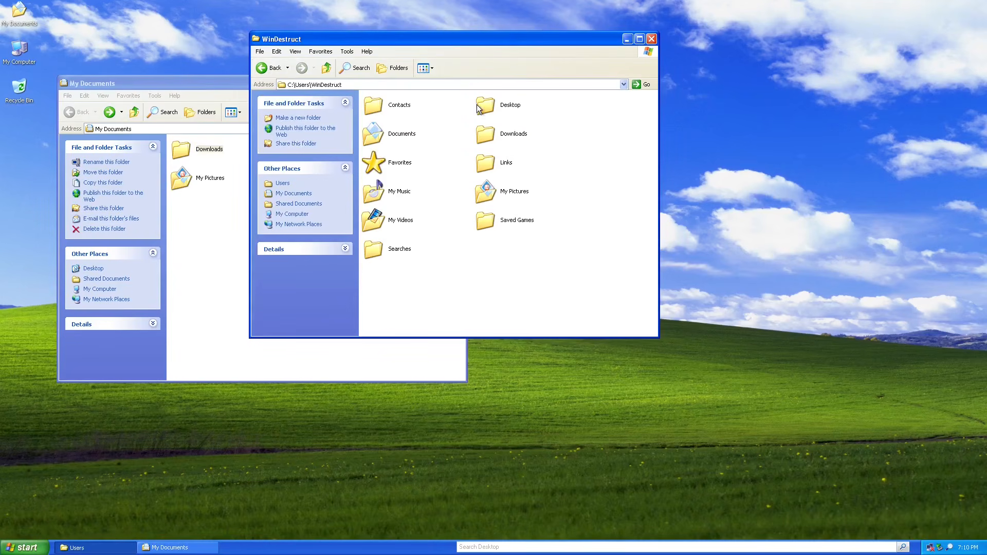
{"action": "double_click", "coordinate": [481, 133]}
{"action": "left_click", "coordinate": [268, 67]}
- Examine the Contacts, Saved Games, Searches and My Videos folders of the user profile under C:\Users
{"action": "double_click", "coordinate": [378, 108]}
{"action": "left_click", "coordinate": [405, 105]}
{"action": "left_click", "coordinate": [411, 147]}
{"action": "left_click", "coordinate": [268, 68]}
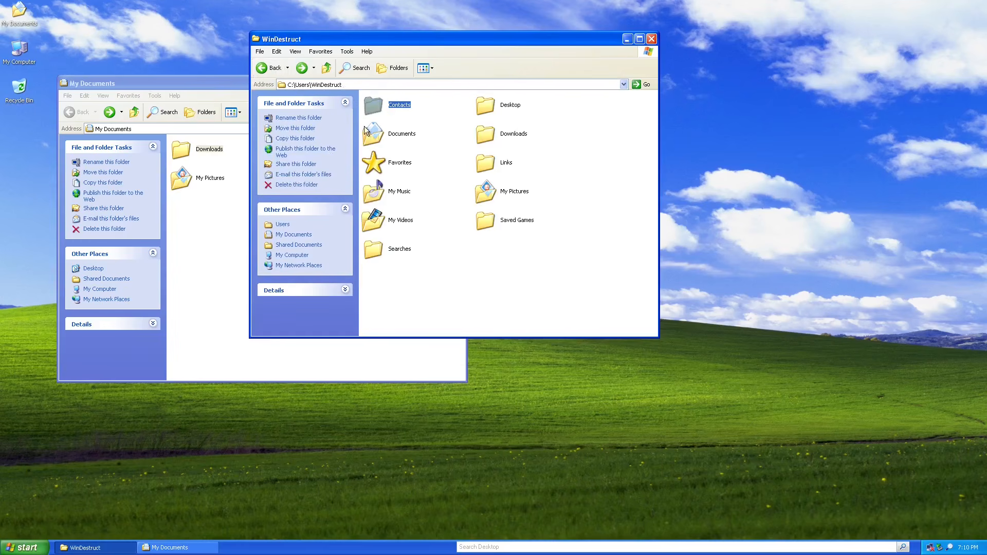
{"action": "double_click", "coordinate": [487, 227]}
{"action": "left_click", "coordinate": [268, 68]}
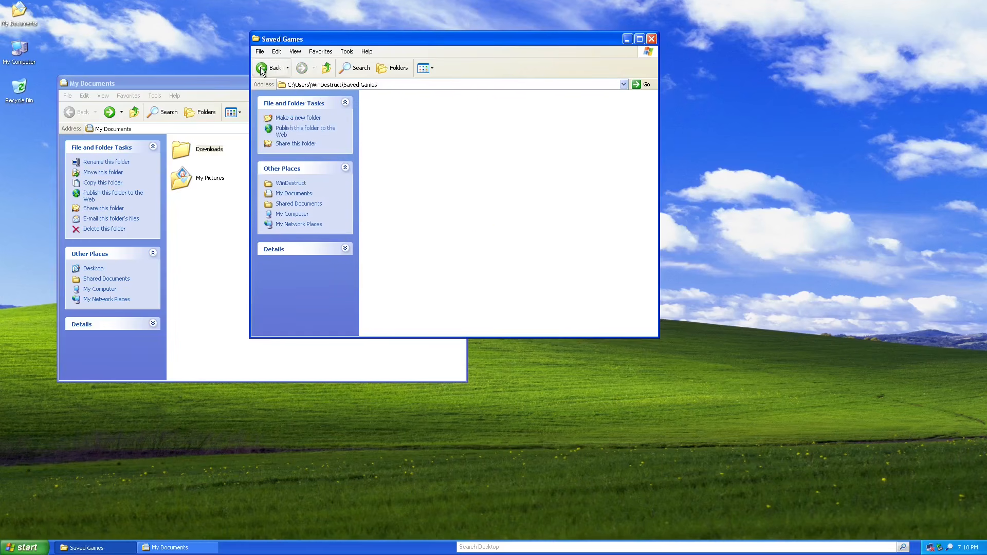
{"action": "double_click", "coordinate": [388, 254]}
{"action": "left_click", "coordinate": [268, 68]}
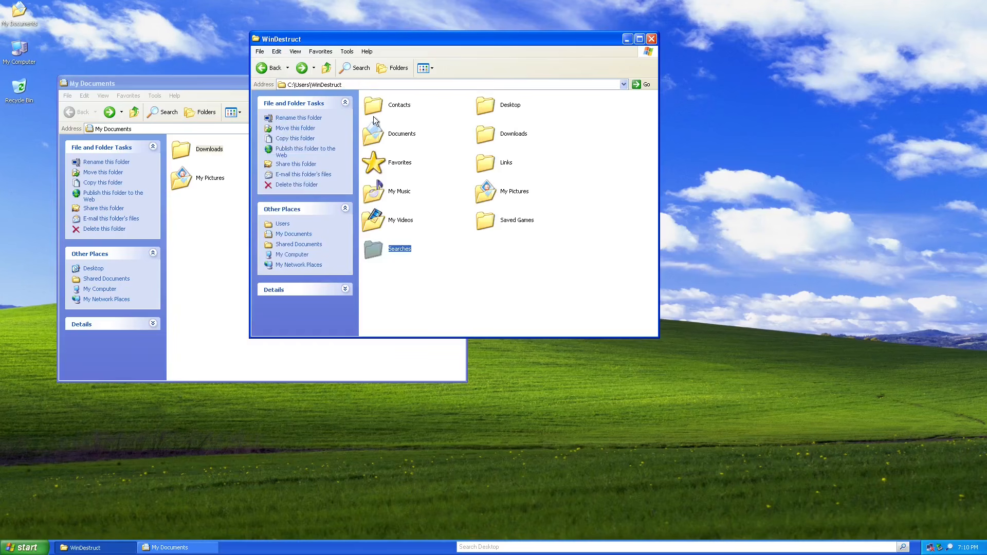
{"action": "double_click", "coordinate": [383, 225]}
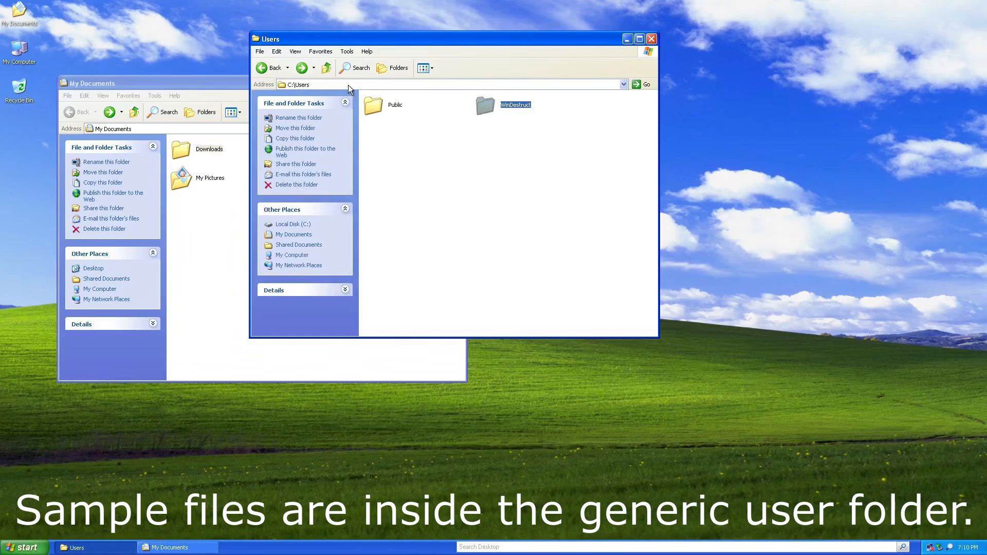
- Try to open Kalimba from the Public user's Sample Music folder, and dismiss the choice of programs
{"action": "double_click", "coordinate": [397, 135]}
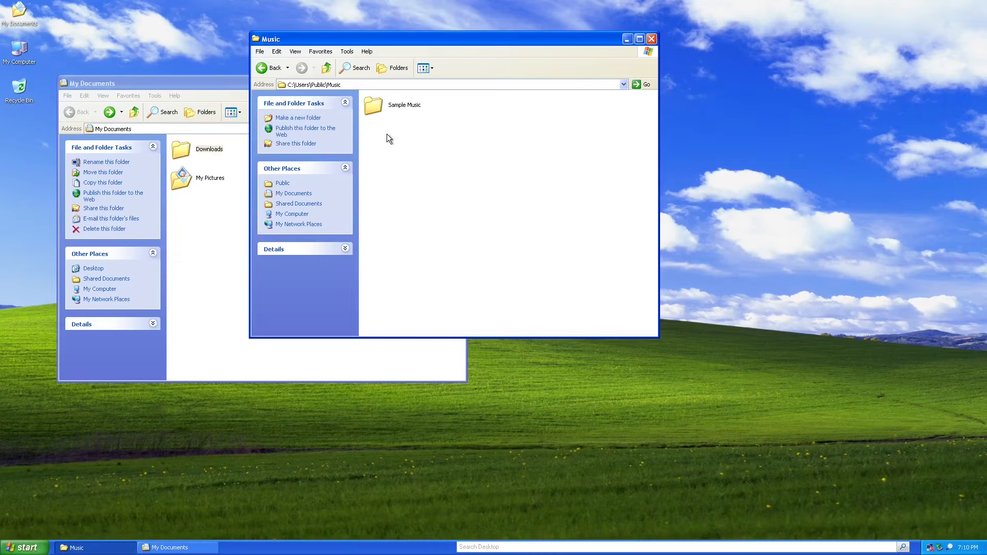
{"action": "double_click", "coordinate": [382, 107]}
{"action": "double_click", "coordinate": [396, 108]}
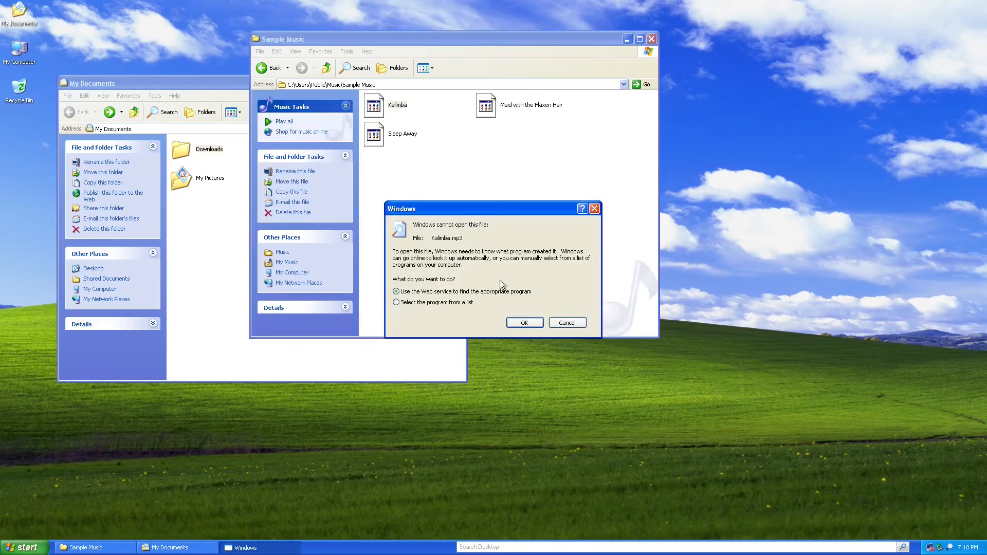
{"action": "left_click", "coordinate": [514, 322]}
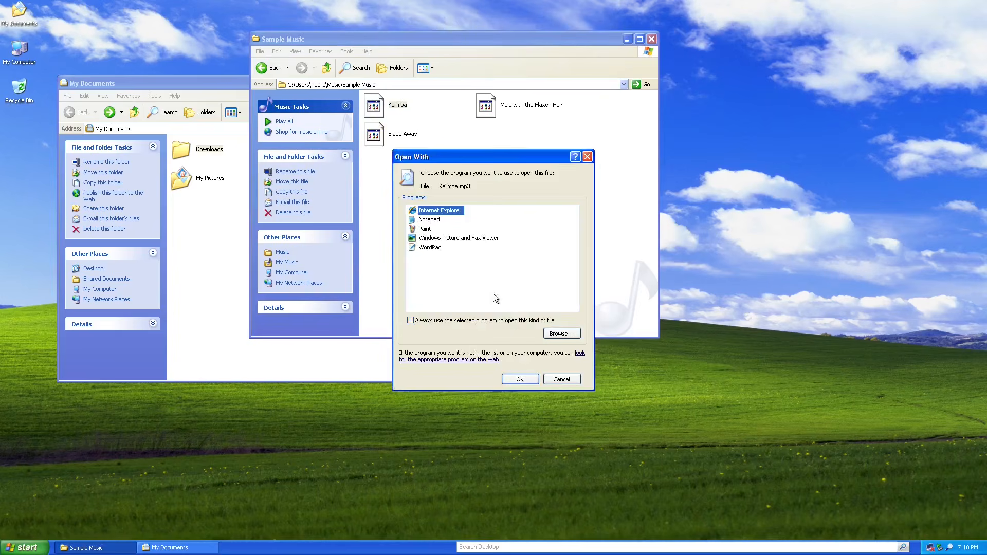
{"action": "left_click", "coordinate": [587, 157]}
- View the Koala image from the Public user's Sample Pictures folder
{"action": "left_click", "coordinate": [268, 68]}
{"action": "left_click", "coordinate": [267, 68]}
{"action": "left_click", "coordinate": [474, 141]}
{"action": "double_click", "coordinate": [479, 137]}
{"action": "double_click", "coordinate": [390, 109]}
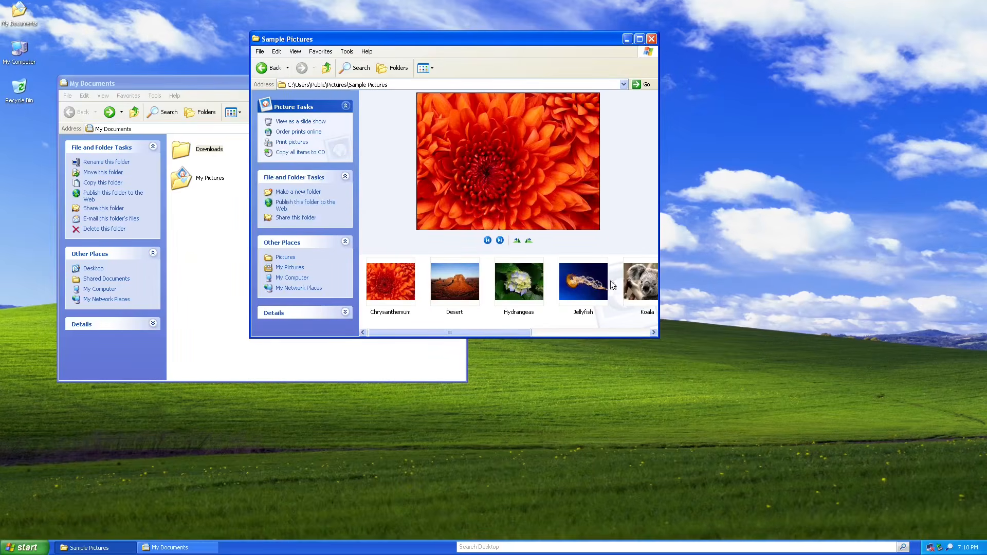
{"action": "double_click", "coordinate": [625, 283]}
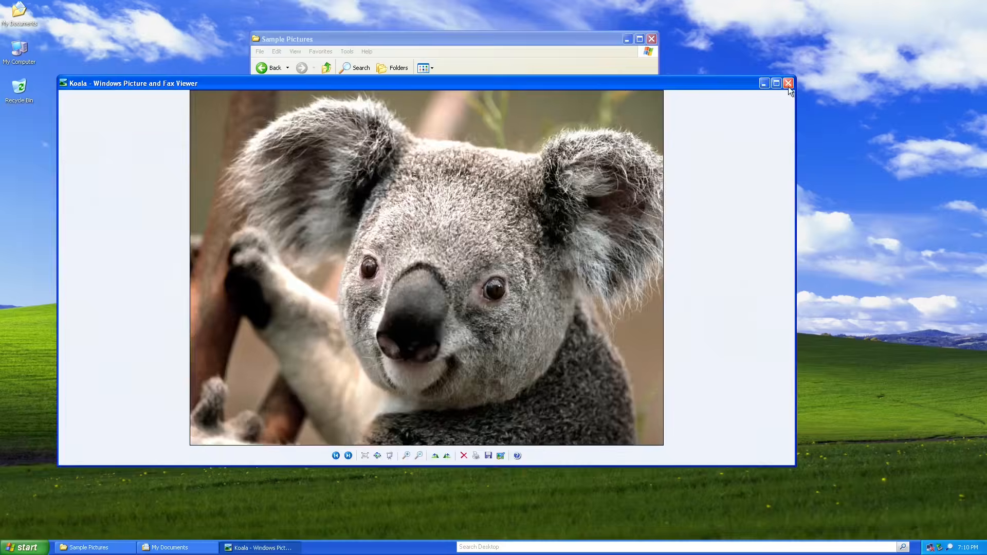
- Close the Koala image and view the Tulips image from the Public user's Sample Pictures folder
{"action": "left_click", "coordinate": [788, 84]}
{"action": "double_click", "coordinate": [624, 282]}
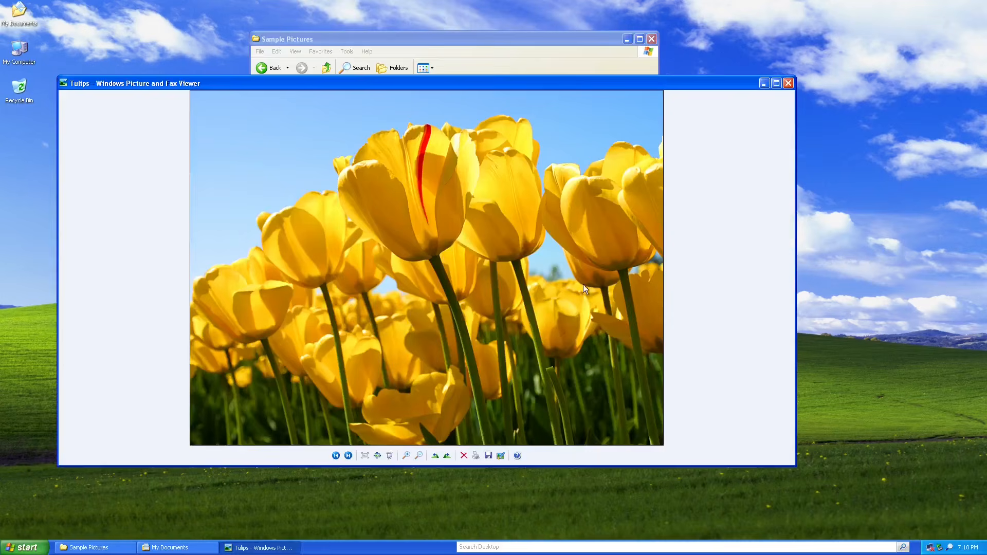
{"action": "left_click", "coordinate": [789, 83]}
- Check the Downloads and Documents folders under C:\Users\Public, and close that folder window
{"action": "left_click", "coordinate": [262, 67]}
{"action": "left_click", "coordinate": [262, 67]}
{"action": "double_click", "coordinate": [485, 107]}
{"action": "left_click", "coordinate": [261, 67]}
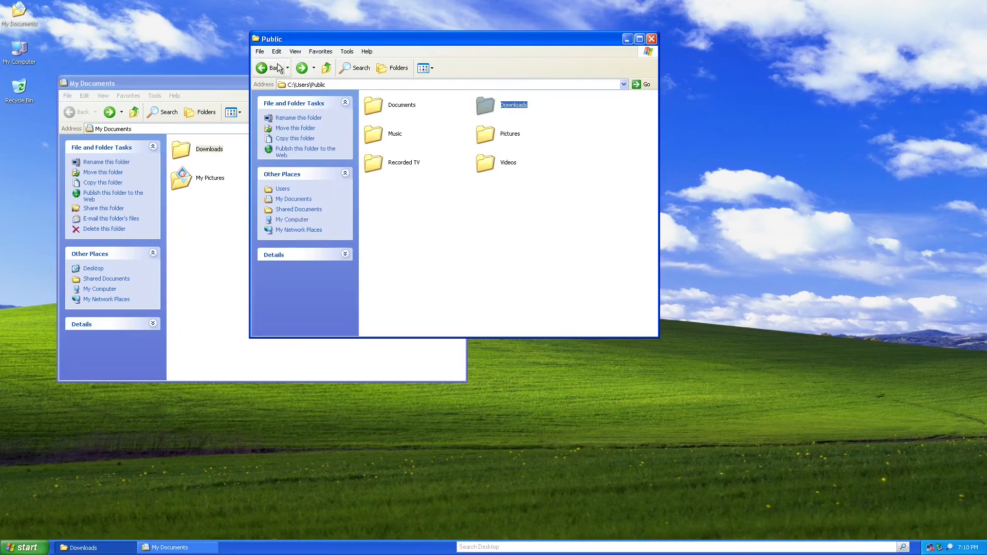
{"action": "double_click", "coordinate": [406, 107]}
{"action": "left_click", "coordinate": [652, 39]}
- Check the My Music and My Pictures folders inside My Documents
{"action": "double_click", "coordinate": [298, 153]}
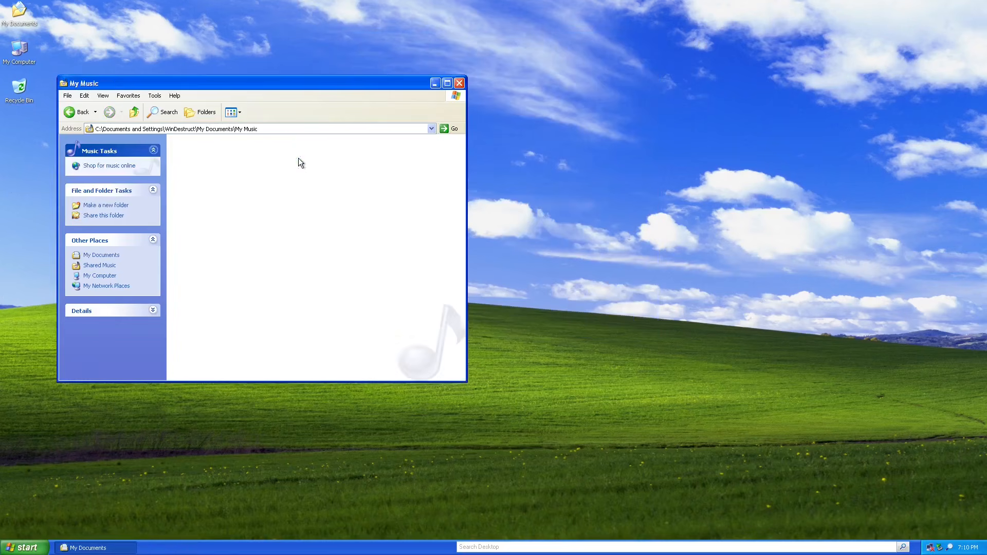
{"action": "left_click", "coordinate": [134, 112]}
{"action": "double_click", "coordinate": [204, 178]}
- View the Sunset and Winter images in the Sample Pictures folder of My Pictures, and close the folder
{"action": "double_click", "coordinate": [215, 163]}
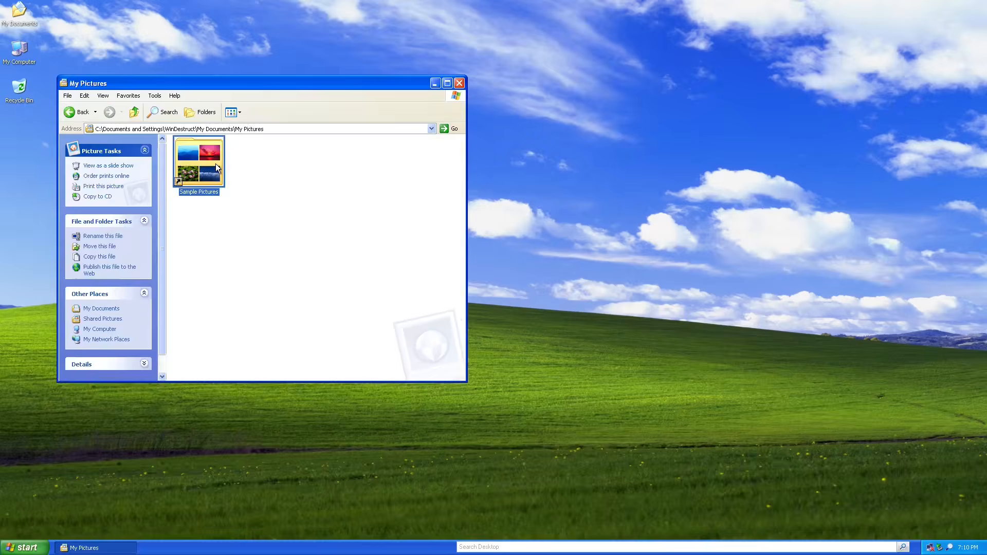
{"action": "left_click", "coordinate": [263, 319]}
{"action": "double_click", "coordinate": [264, 321]}
{"action": "left_click", "coordinate": [788, 84]}
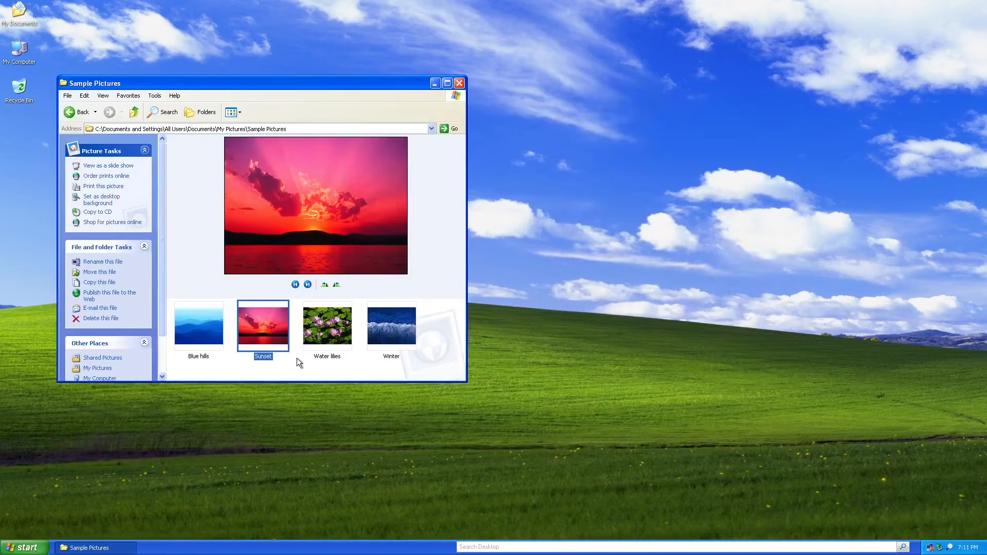
{"action": "double_click", "coordinate": [392, 326]}
{"action": "left_click", "coordinate": [789, 84]}
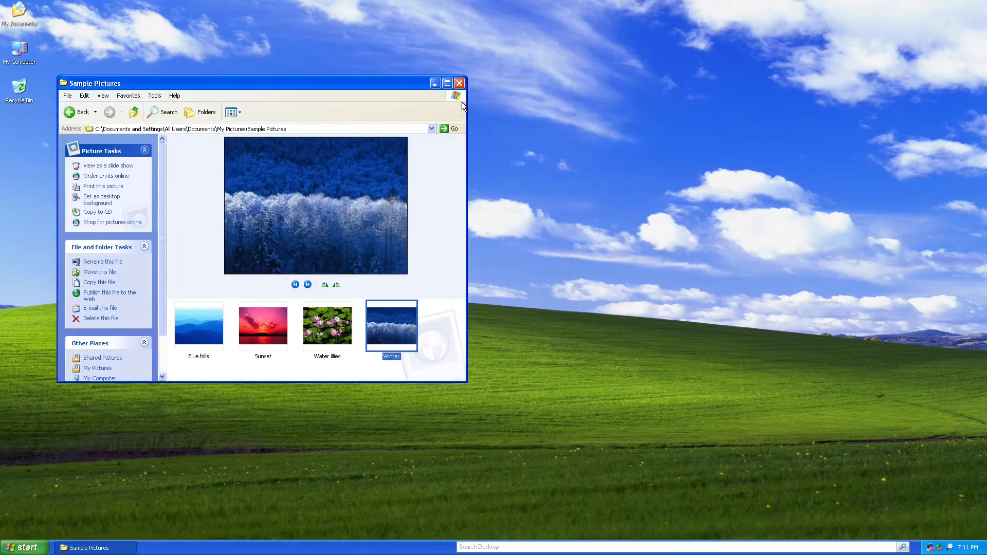
{"action": "left_click", "coordinate": [459, 82]}
- Check the My Music folder again, open My Computer and close the My Music window
{"action": "left_click", "coordinate": [24, 548]}
{"action": "left_click", "coordinate": [129, 385]}
{"action": "key", "text": "super"}
{"action": "left_click", "coordinate": [135, 400]}
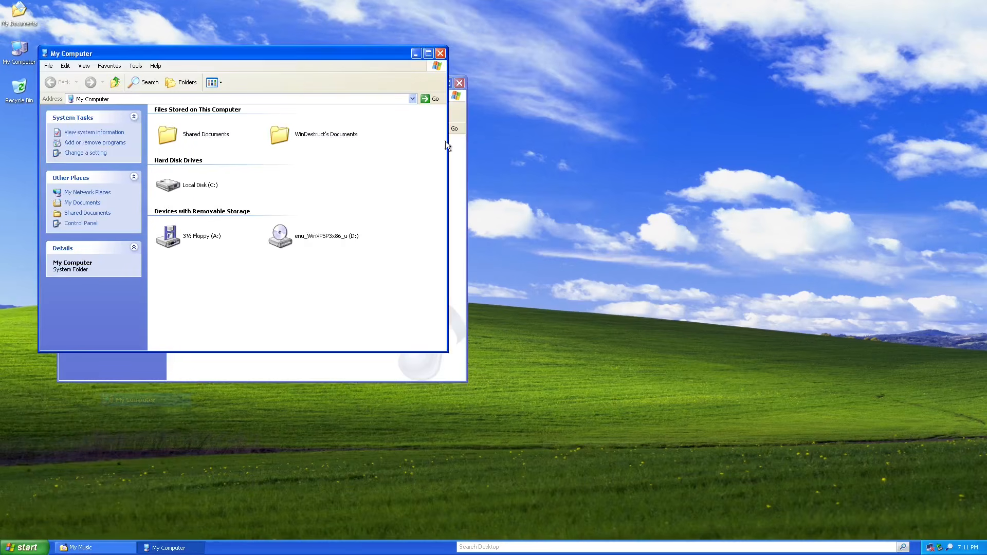
{"action": "left_click", "coordinate": [459, 83]}
- Examine the contents of C:\Windows.old\Windows down to its program files
{"action": "double_click", "coordinate": [172, 185]}
{"action": "double_click", "coordinate": [274, 177]}
{"action": "double_click", "coordinate": [273, 117]}
{"action": "scroll", "coordinate": [430, 178], "scroll_direction": "down", "scroll_amount": 5}
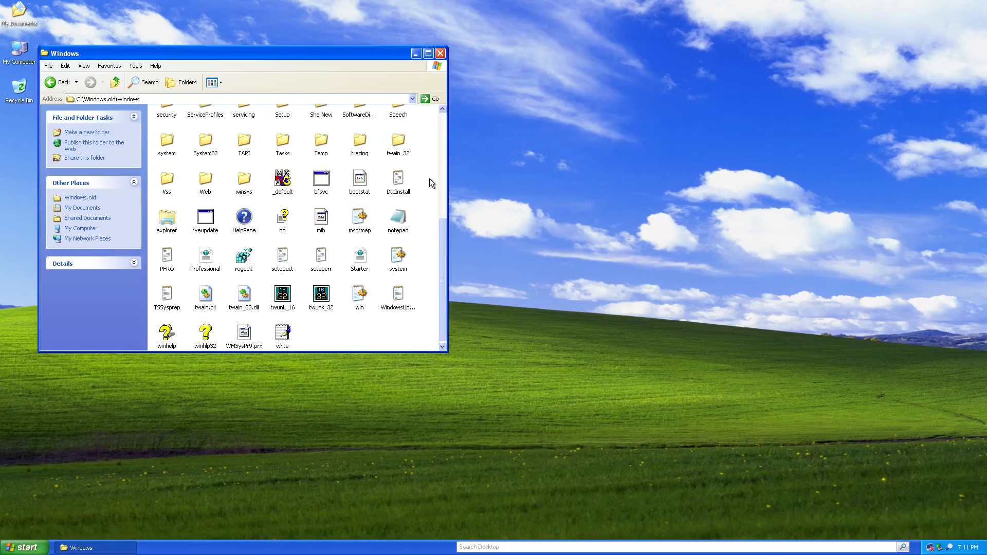
- Try to run notepad, explorer, regedit, HelpPane and write from C:\Windows.old\Windows, dismissing each message
{"action": "double_click", "coordinate": [405, 215]}
{"action": "left_click", "coordinate": [499, 307]}
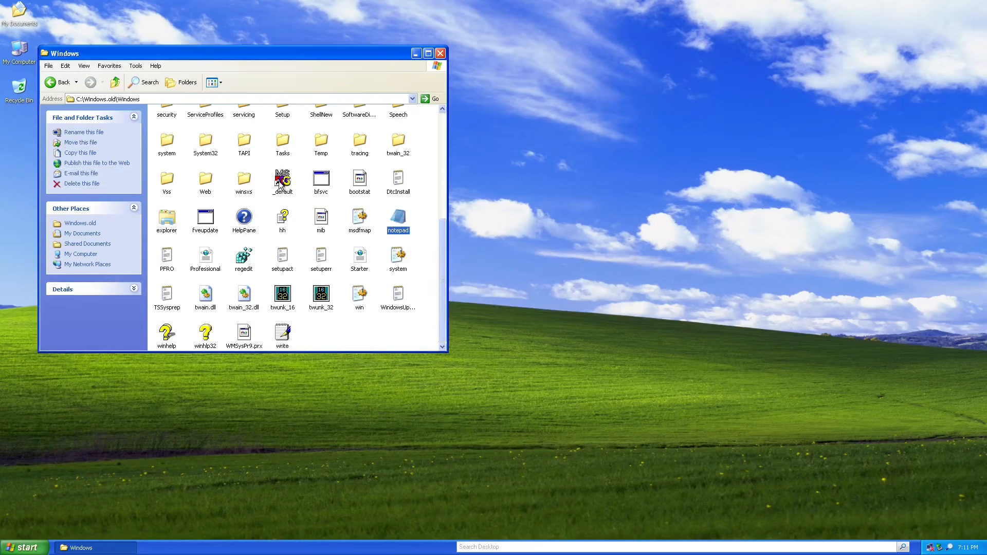
{"action": "double_click", "coordinate": [167, 219]}
{"action": "left_click", "coordinate": [495, 304]}
{"action": "double_click", "coordinate": [244, 255]}
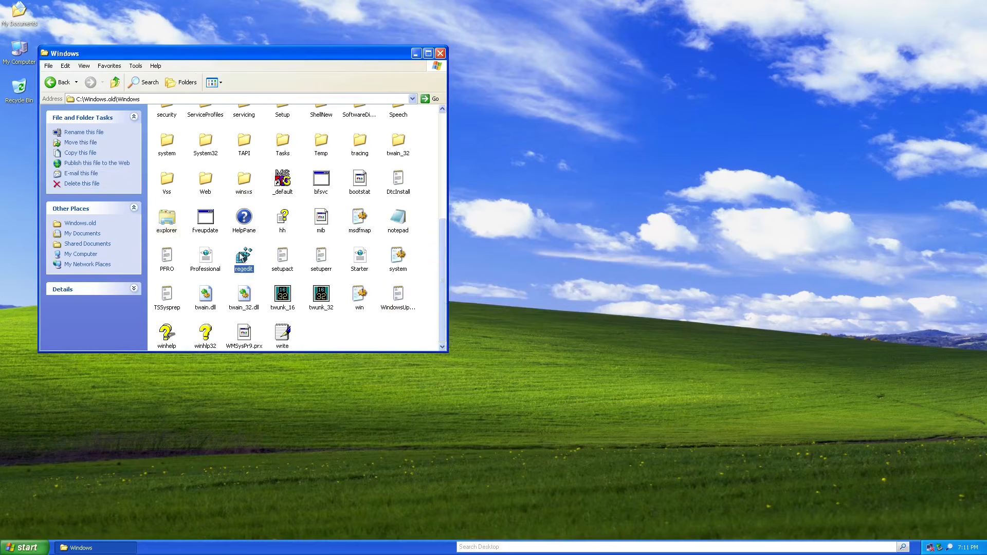
{"action": "left_click", "coordinate": [496, 304]}
{"action": "double_click", "coordinate": [244, 217]}
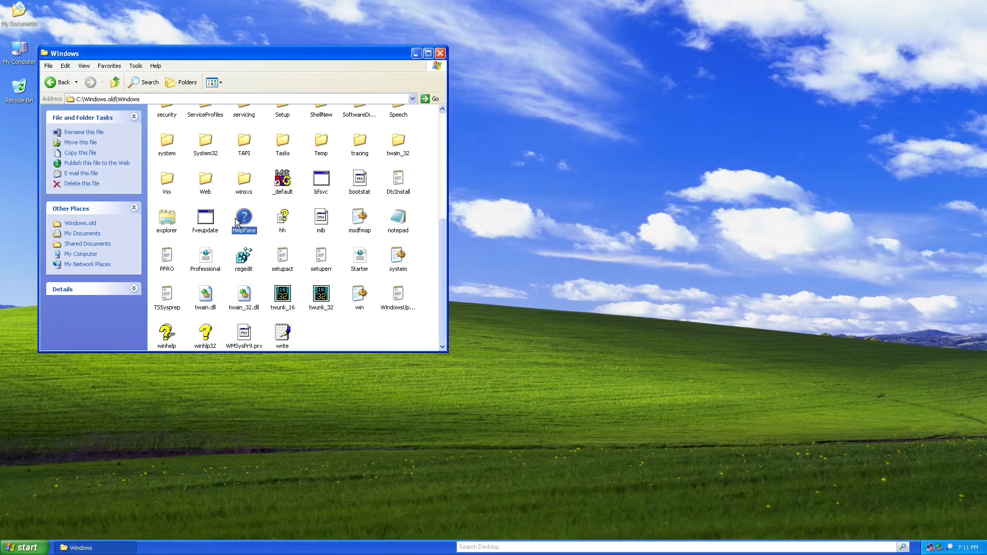
{"action": "left_click", "coordinate": [493, 303]}
{"action": "double_click", "coordinate": [276, 338]}
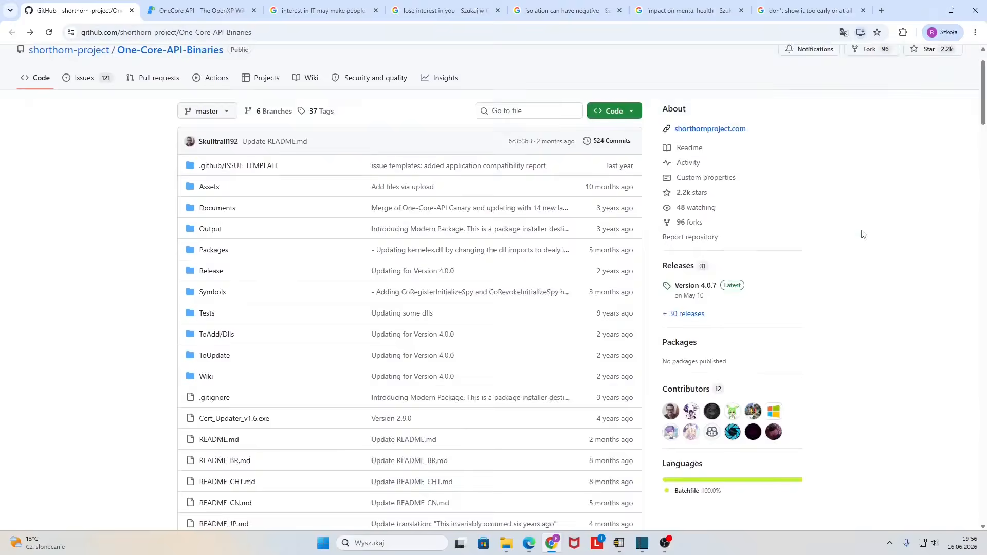
- Switch to Chrome and read the One-Core-API-Binaries README introduction on GitHub down to its main features
{"action": "scroll", "coordinate": [864, 231], "scroll_direction": "up", "scroll_amount": 1}
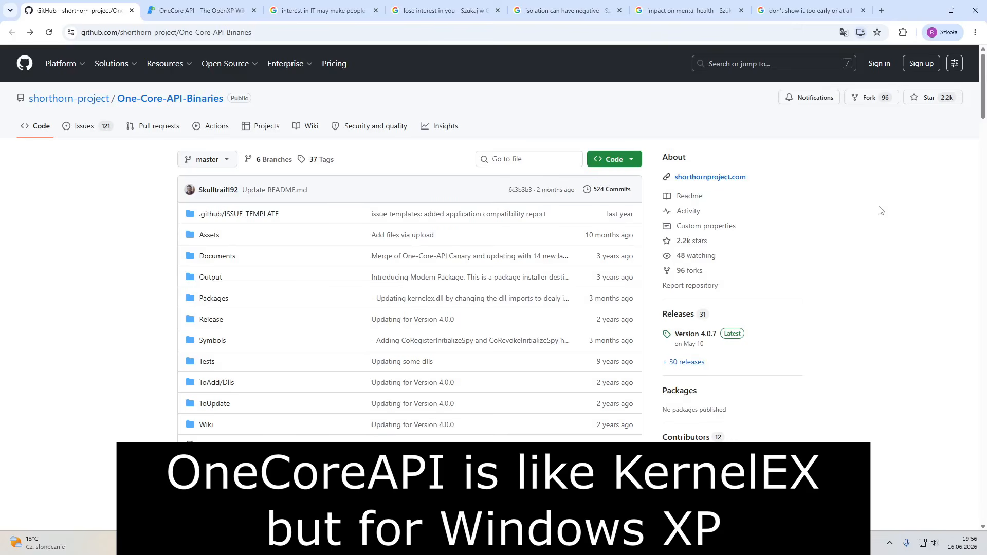
{"action": "scroll", "coordinate": [879, 210], "scroll_direction": "down", "scroll_amount": 10}
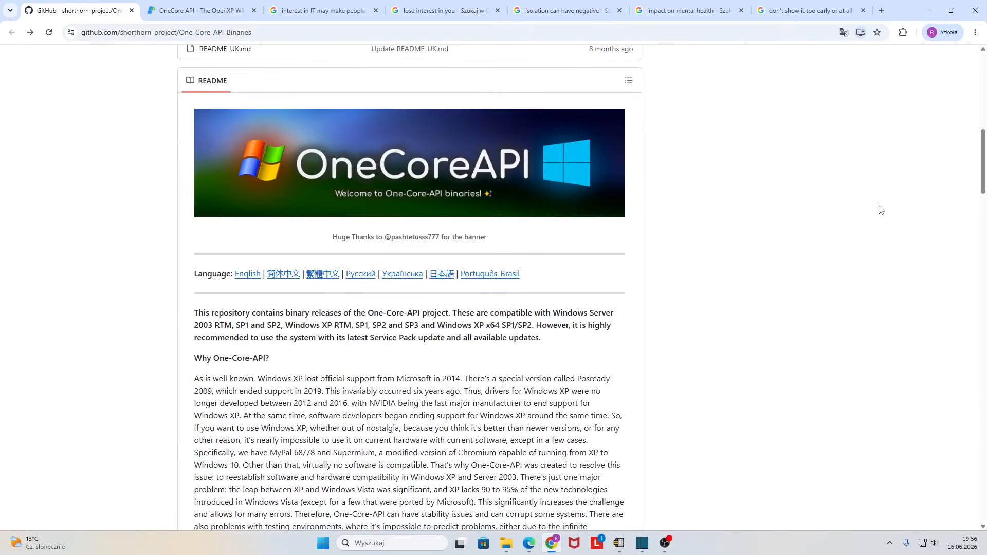
{"action": "scroll", "coordinate": [879, 210], "scroll_direction": "down", "scroll_amount": 8}
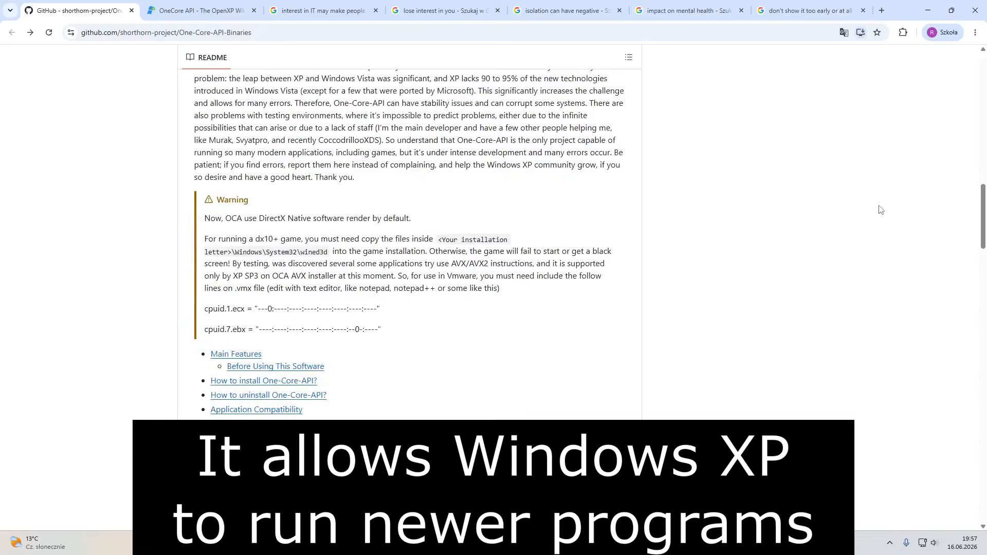
{"action": "scroll", "coordinate": [879, 209], "scroll_direction": "down", "scroll_amount": 6}
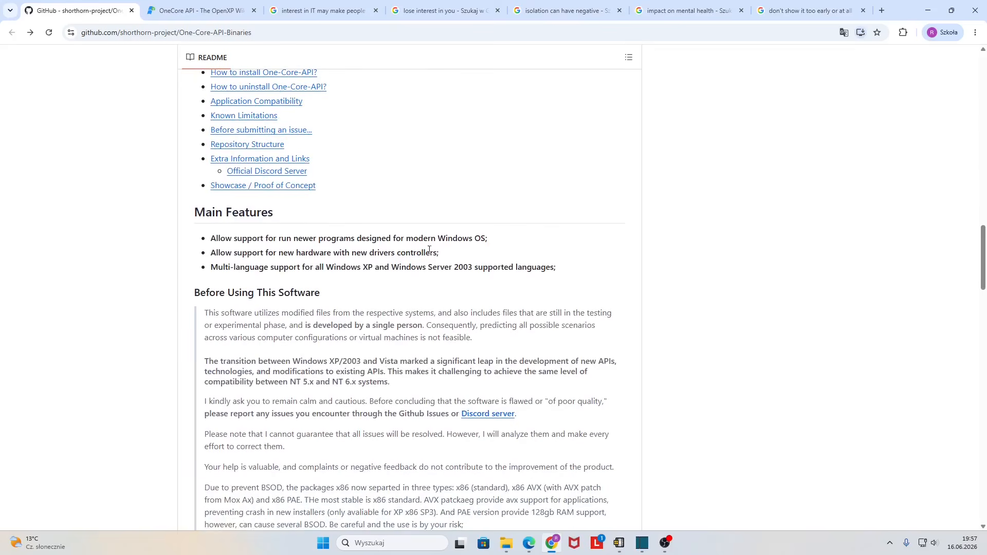
- Read the README's Main Features about newer programs and language support, and skim the remaining sections to the end
{"action": "left_click_drag", "start_coordinate": [412, 238], "coordinate": [487, 238]}
{"action": "left_click", "coordinate": [455, 243]}
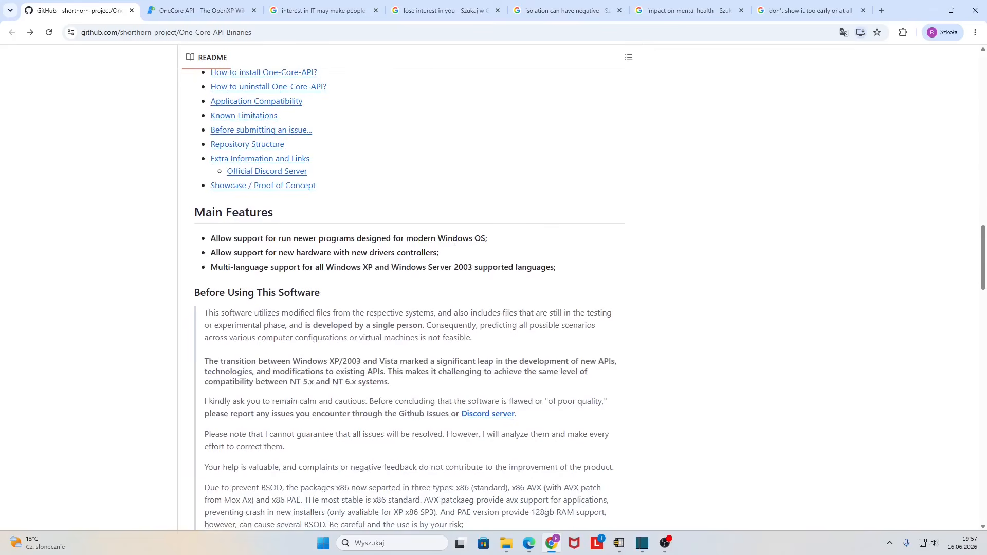
{"action": "left_click_drag", "start_coordinate": [327, 268], "coordinate": [380, 267]}
{"action": "left_click", "coordinate": [400, 270]}
{"action": "scroll", "coordinate": [424, 280], "scroll_direction": "down", "scroll_amount": 1}
{"action": "scroll", "coordinate": [424, 281], "scroll_direction": "down", "scroll_amount": 12}
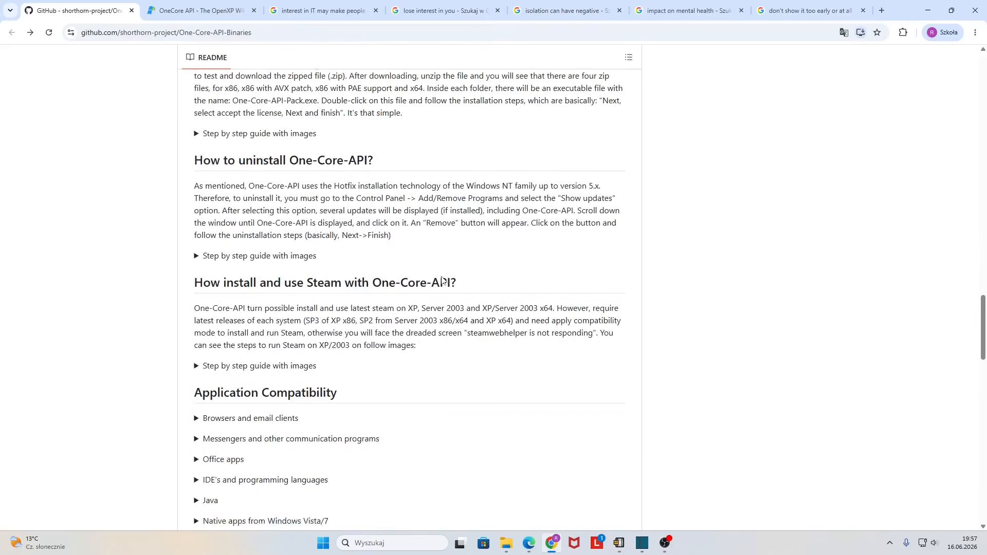
{"action": "scroll", "coordinate": [464, 269], "scroll_direction": "down", "scroll_amount": 20}
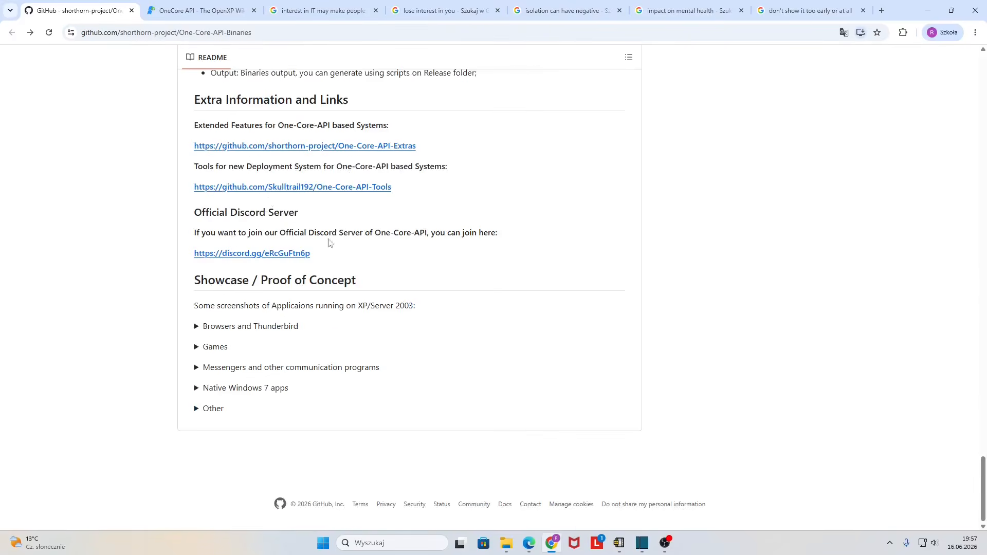
- Read the OneCore API article on The OpenXP Wiki, highlighting its creator's name
{"action": "left_click", "coordinate": [201, 11]}
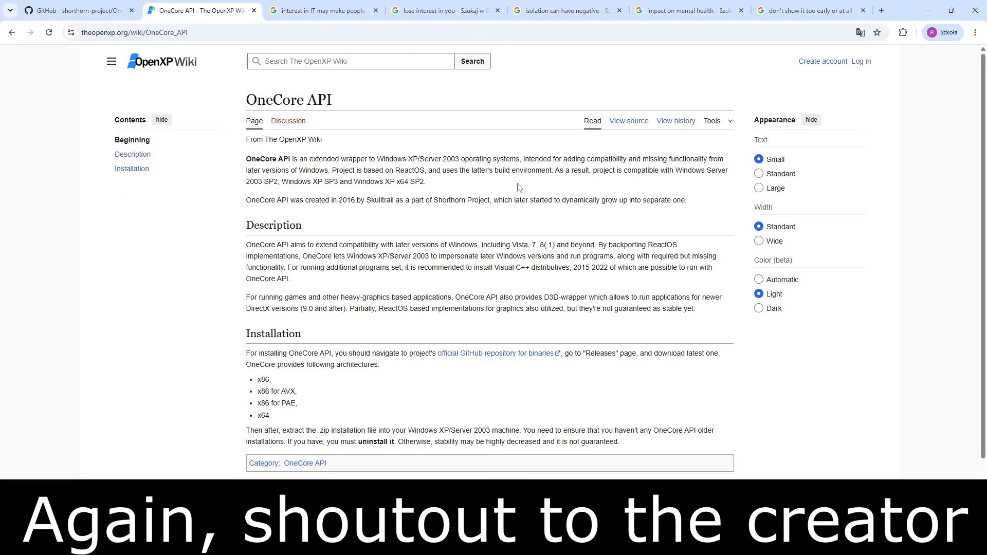
{"action": "left_click_drag", "start_coordinate": [368, 200], "coordinate": [395, 198]}
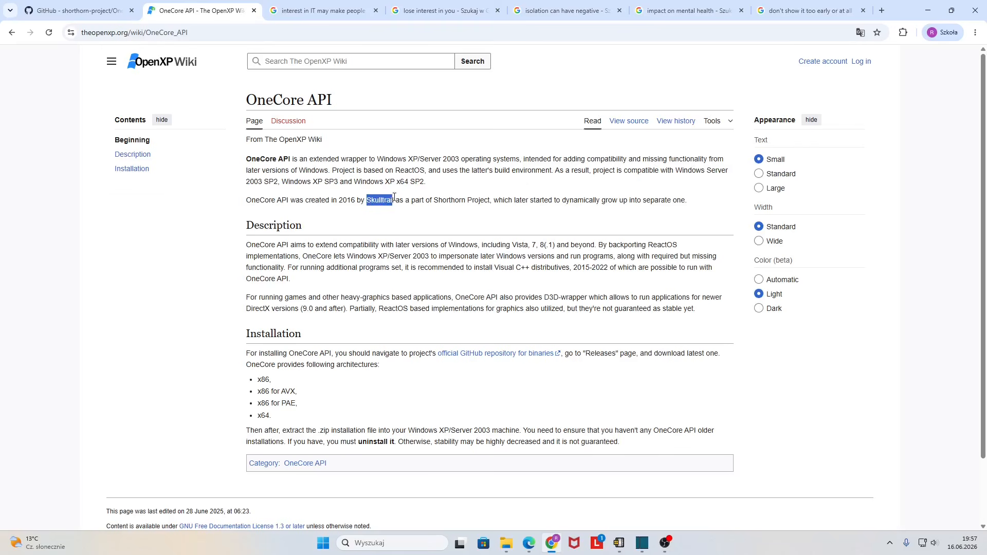
{"action": "left_click", "coordinate": [402, 208]}
- Return to the GitHub repository, open the Version 4.0.7 release and look through its release notes
{"action": "left_click", "coordinate": [108, 12]}
{"action": "scroll", "coordinate": [633, 176], "scroll_direction": "up", "scroll_amount": 20}
{"action": "scroll", "coordinate": [665, 176], "scroll_direction": "up", "scroll_amount": 10}
{"action": "left_click", "coordinate": [705, 341]}
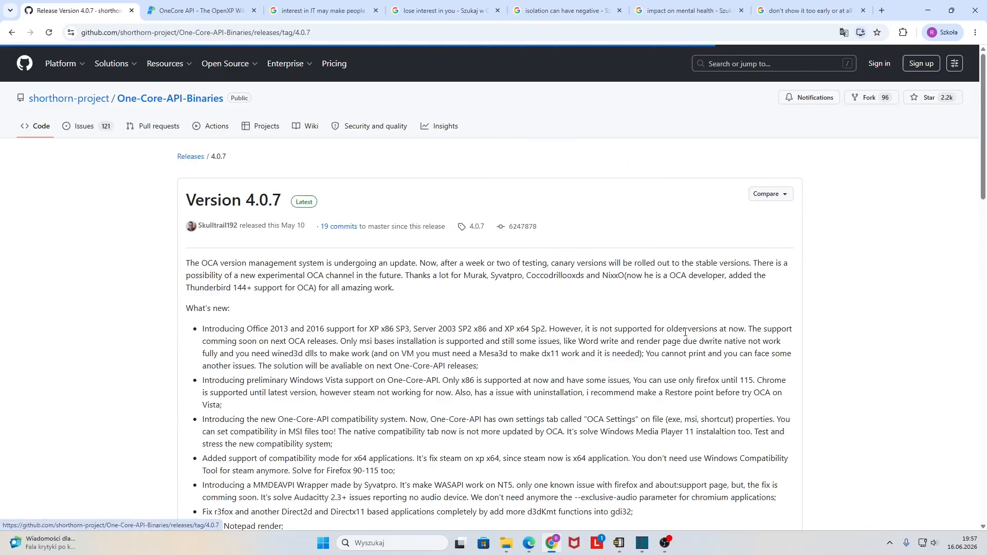
{"action": "scroll", "coordinate": [678, 335], "scroll_direction": "down", "scroll_amount": 4}
{"action": "scroll", "coordinate": [678, 334], "scroll_direction": "down", "scroll_amount": 15}
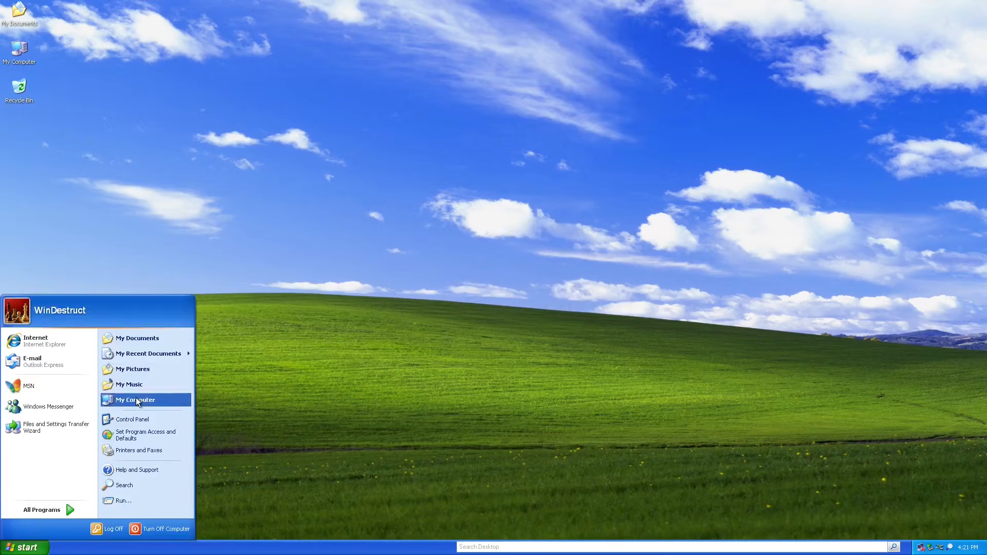
- Switch back to Windows XP, launch the One-Core-API Pack installer from disc D: and close the disc's window
{"action": "left_click", "coordinate": [226, 399]}
{"action": "double_click", "coordinate": [281, 236]}
{"action": "double_click", "coordinate": [182, 149]}
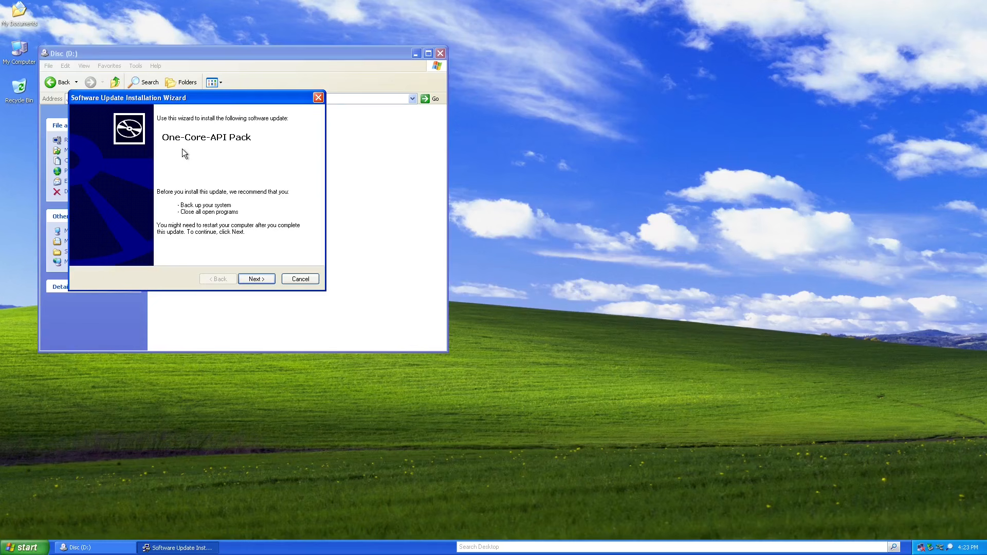
{"action": "left_click", "coordinate": [440, 53]}
- Accept the license agreement, install the One-Core-API Pack and finish with an automatic restart
{"action": "left_click", "coordinate": [256, 279]}
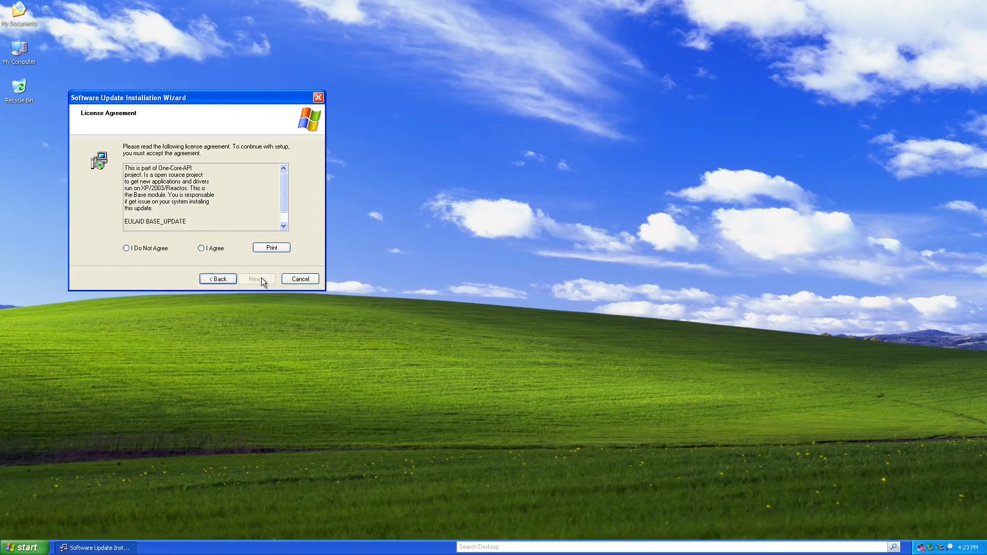
{"action": "left_click", "coordinate": [201, 249]}
{"action": "left_click", "coordinate": [257, 279]}
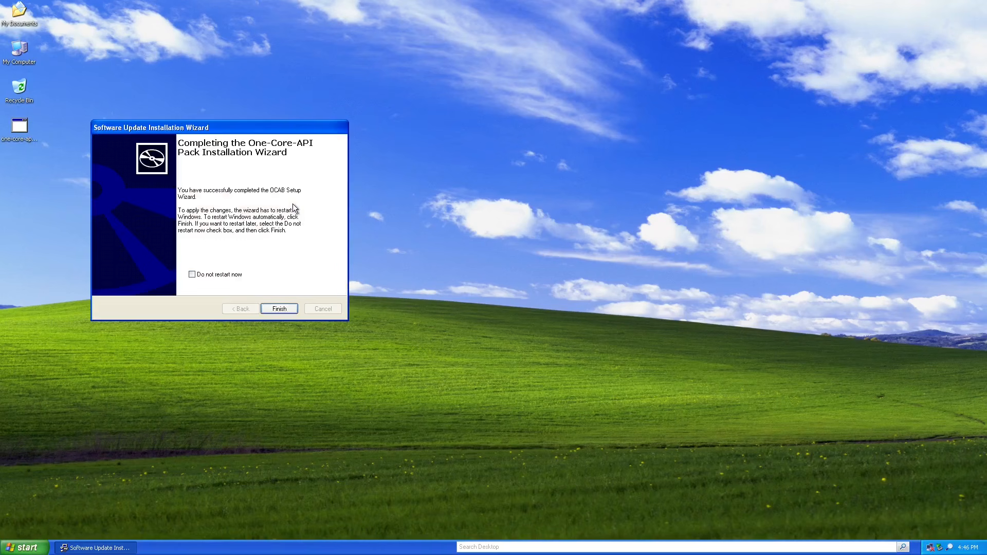
{"action": "left_click", "coordinate": [279, 308]}
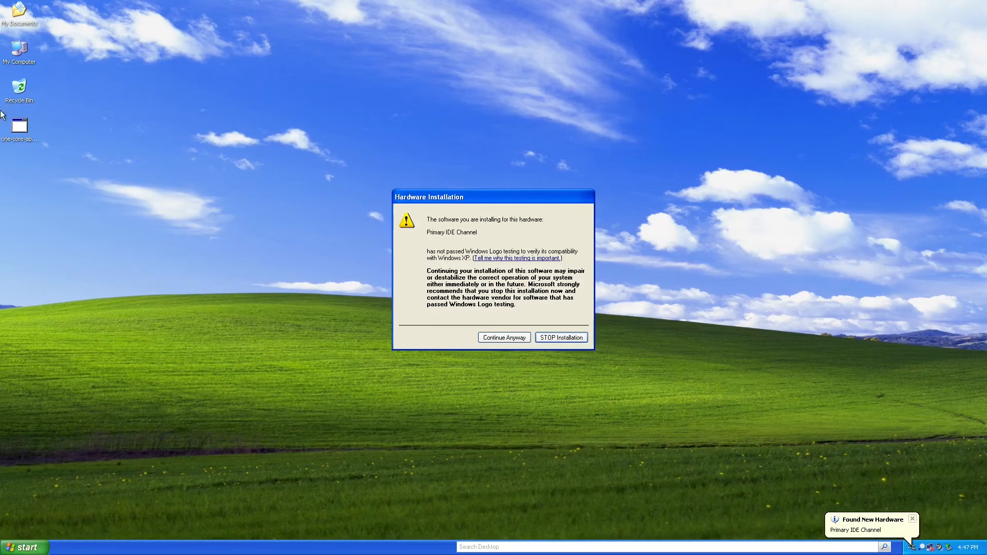
- Delete the leftover One-Core-API file from the desktop
{"action": "left_click", "coordinate": [19, 123]}
{"action": "key", "text": "Delete"}
{"action": "key", "text": "Return"}
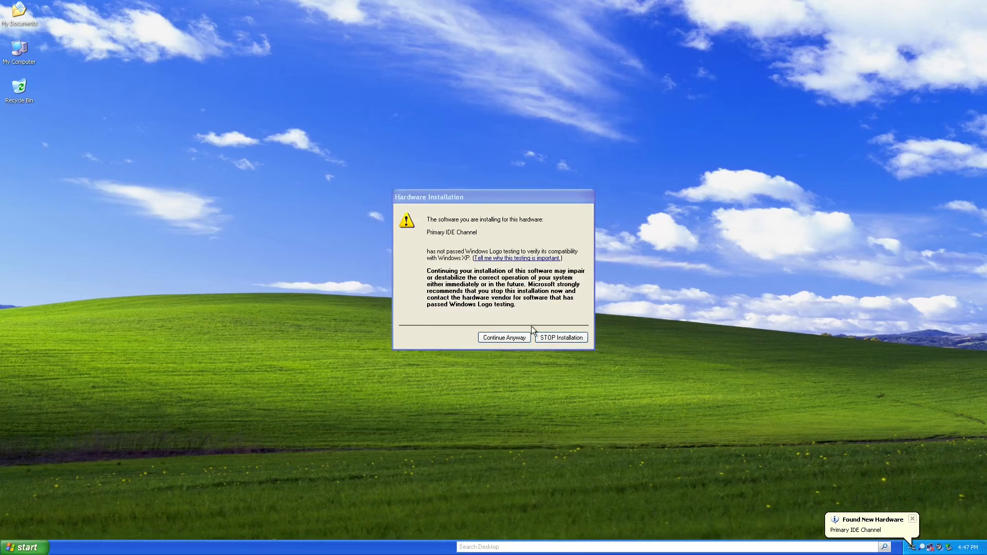
- Continue the untested driver installations for the detected IDE channels, and close the hardware wizards and notification
{"action": "left_click", "coordinate": [511, 337]}
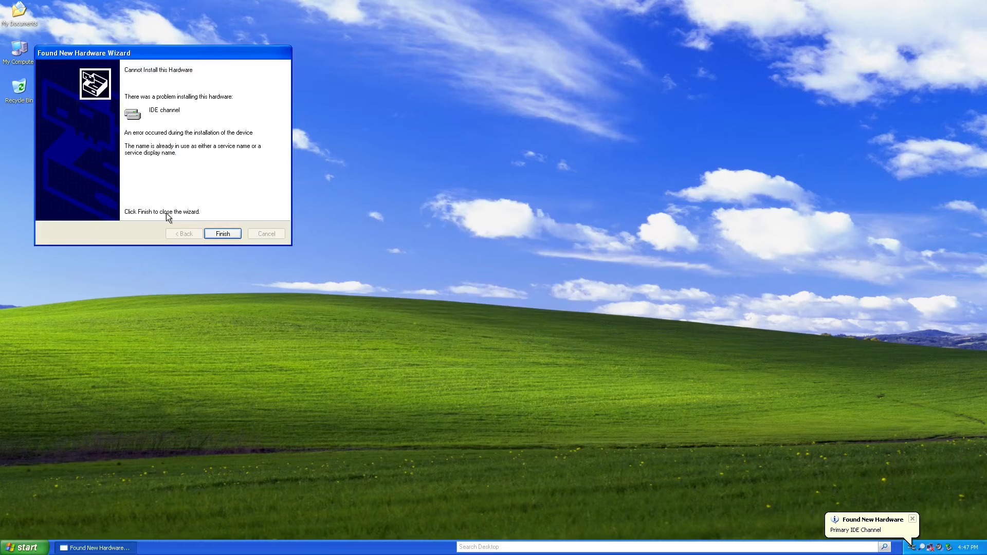
{"action": "left_click", "coordinate": [219, 233]}
{"action": "left_click", "coordinate": [499, 335]}
{"action": "left_click", "coordinate": [230, 246]}
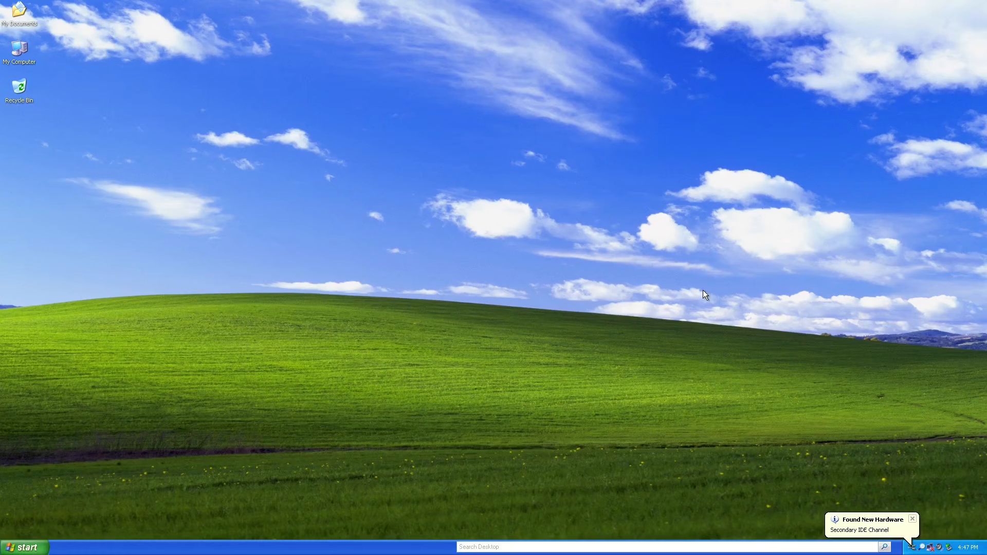
{"action": "left_click", "coordinate": [912, 512]}
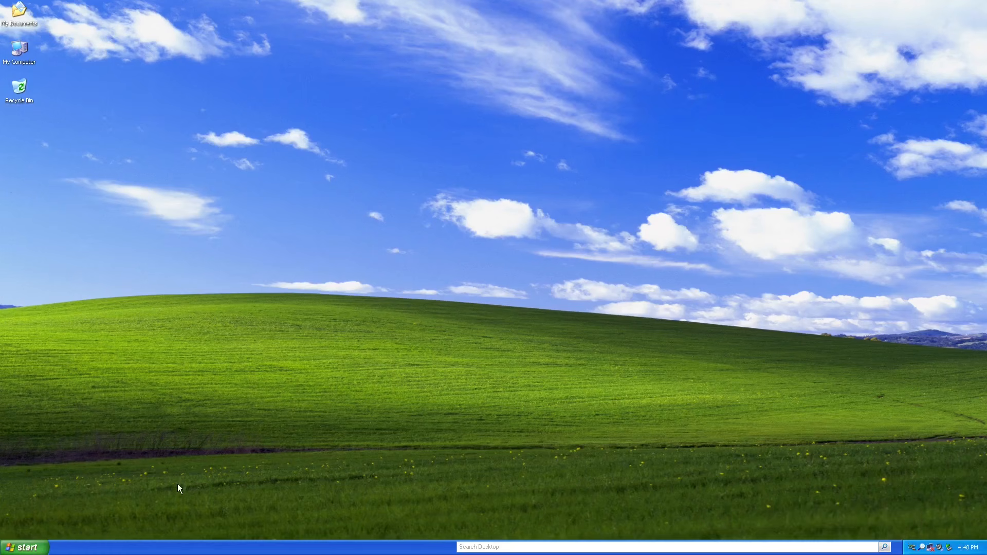
- Launch Windows PowerShell from the Accessories group to test that it runs, and close it
{"action": "left_click", "coordinate": [25, 547]}
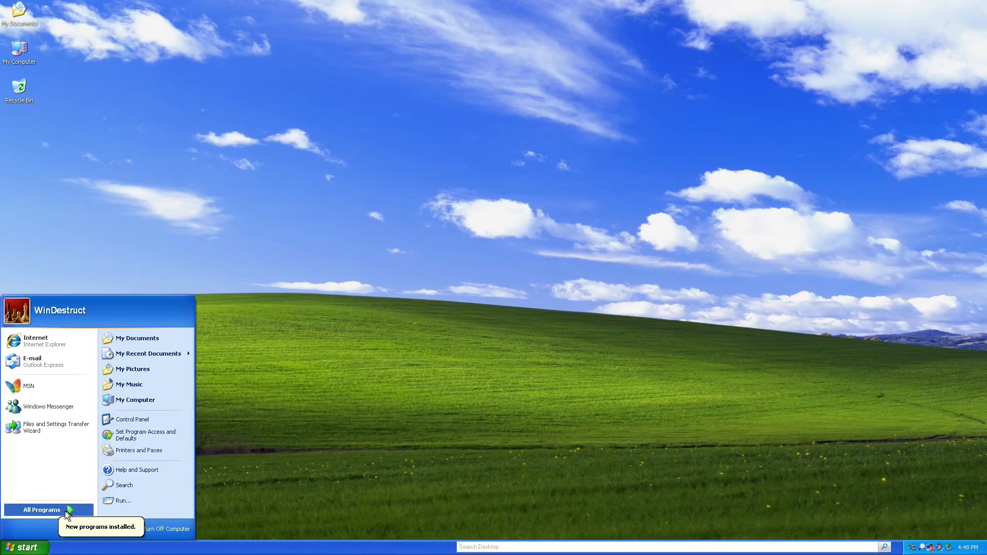
{"action": "mouse_move", "coordinate": [64, 511]}
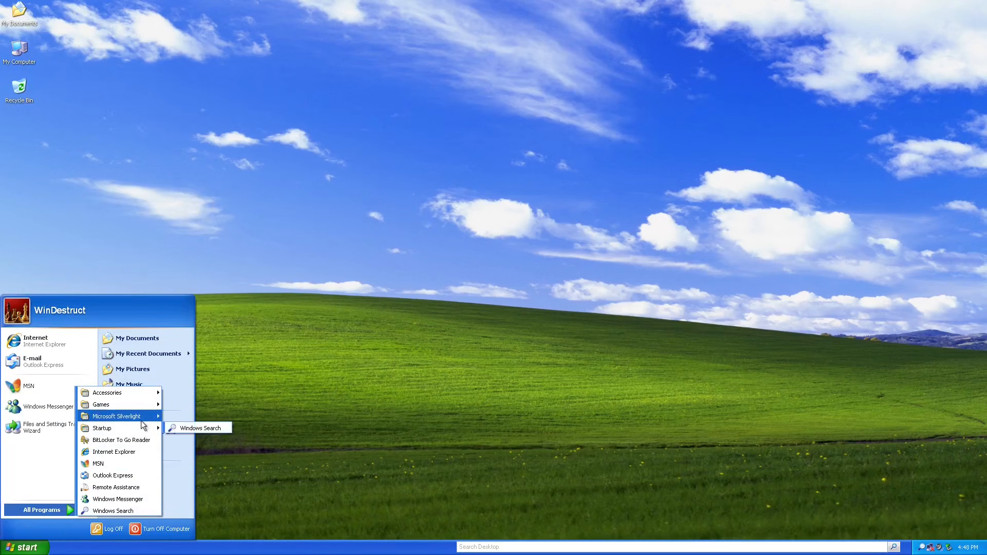
{"action": "mouse_move", "coordinate": [157, 398]}
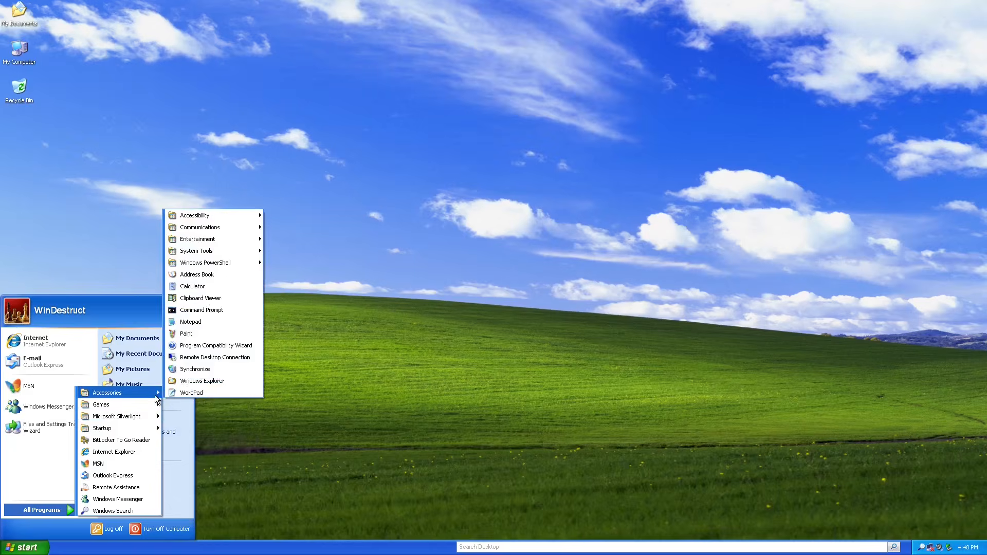
{"action": "mouse_move", "coordinate": [239, 263]}
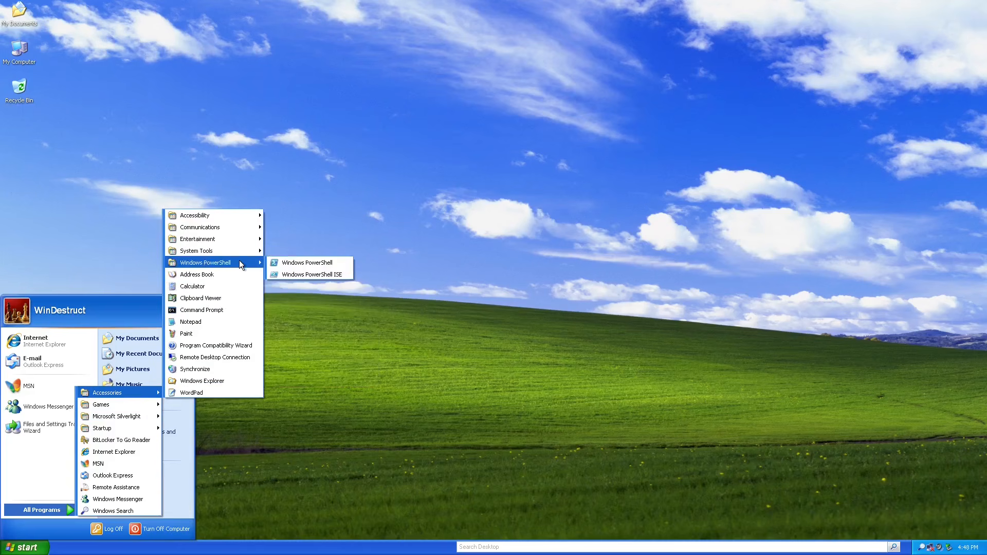
{"action": "left_click", "coordinate": [286, 262]}
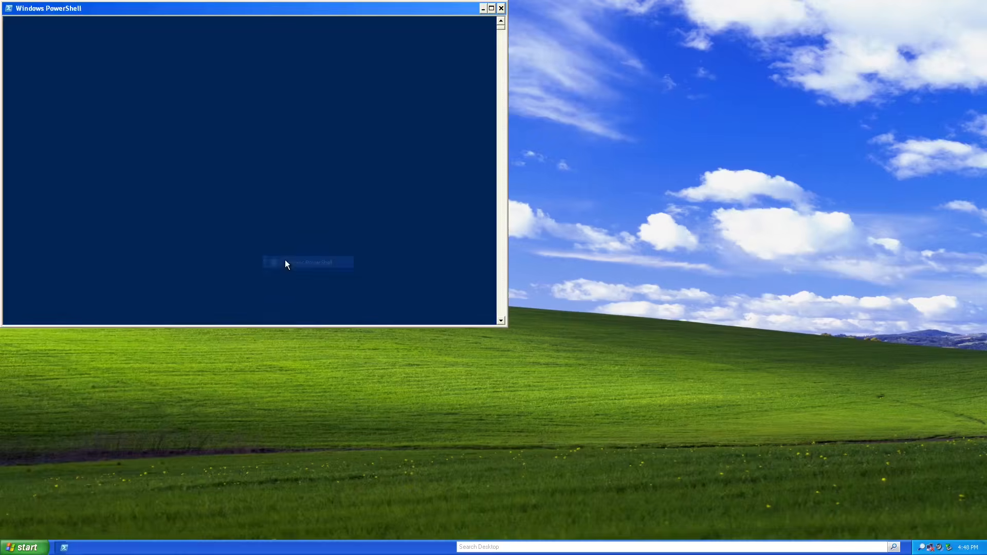
{"action": "left_click_drag", "start_coordinate": [332, 8], "coordinate": [434, 66]}
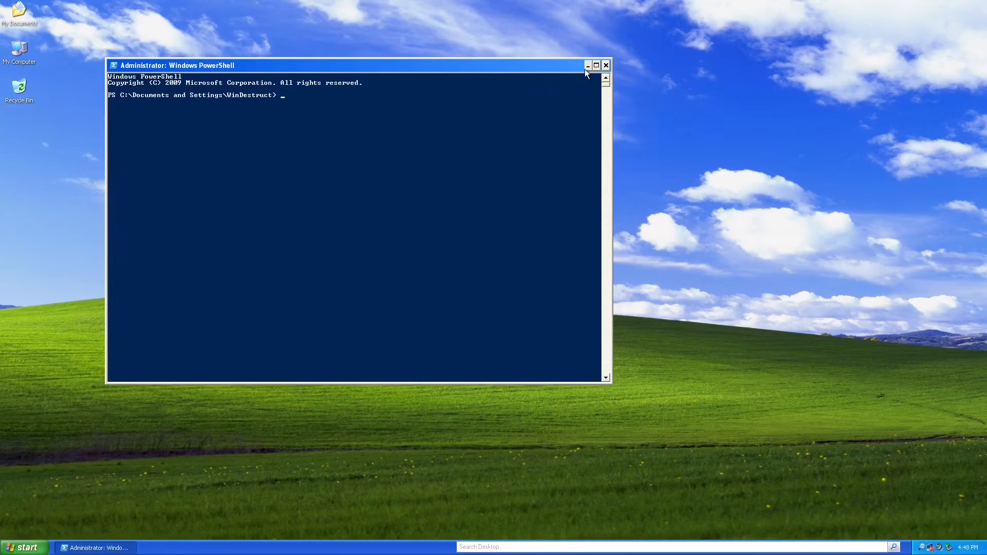
{"action": "left_click", "coordinate": [605, 66]}
- Open C:\Windows.old\Windows, try to run the old regedit, and dismiss the message
{"action": "left_click", "coordinate": [24, 548]}
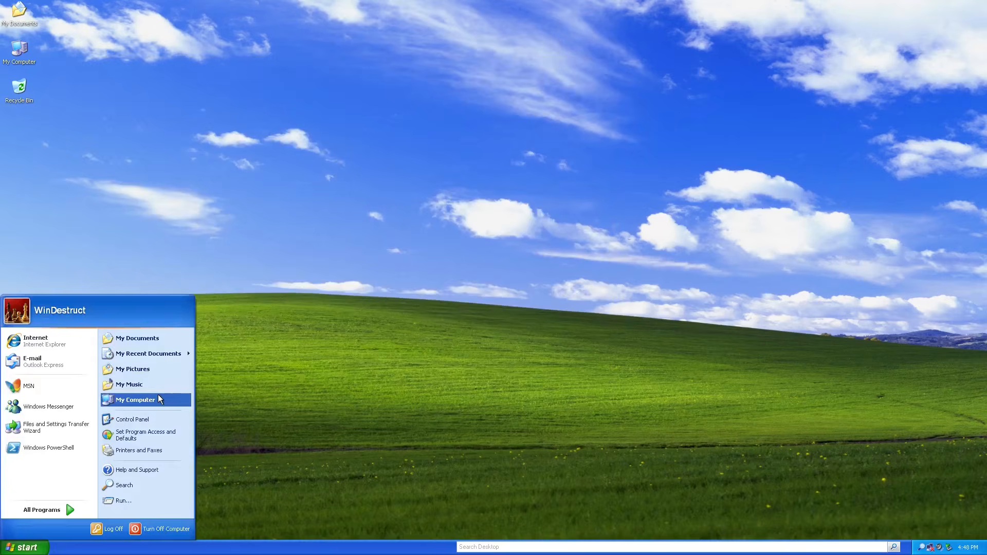
{"action": "left_click", "coordinate": [158, 399]}
{"action": "double_click", "coordinate": [213, 184]}
{"action": "double_click", "coordinate": [283, 178]}
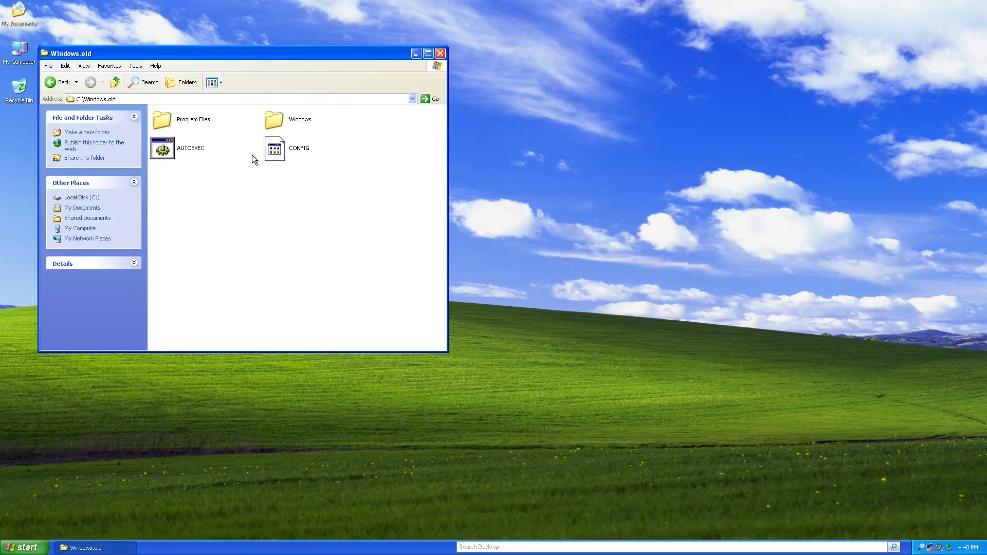
{"action": "double_click", "coordinate": [275, 120]}
{"action": "scroll", "coordinate": [277, 127], "scroll_direction": "down", "scroll_amount": 10}
{"action": "double_click", "coordinate": [242, 255]}
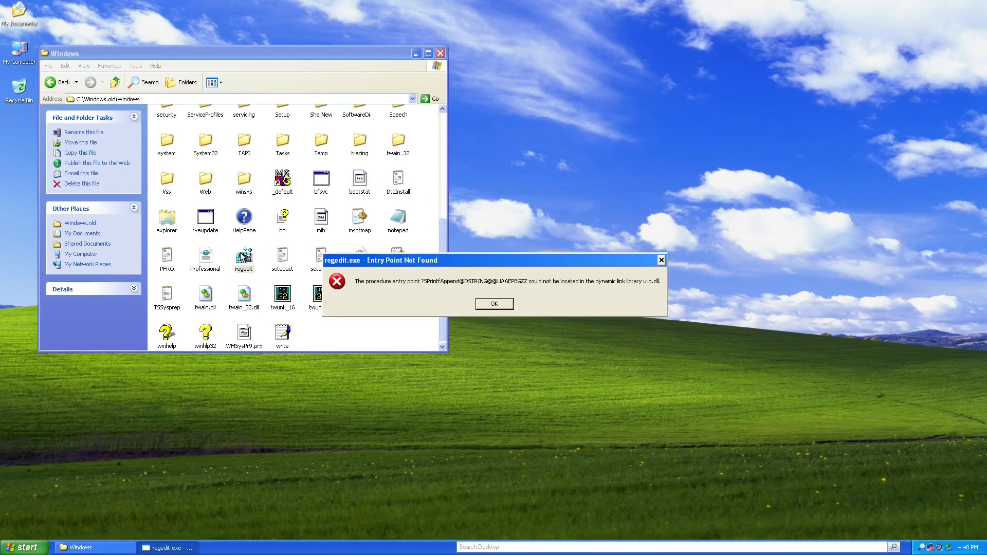
{"action": "left_click", "coordinate": [495, 304]}
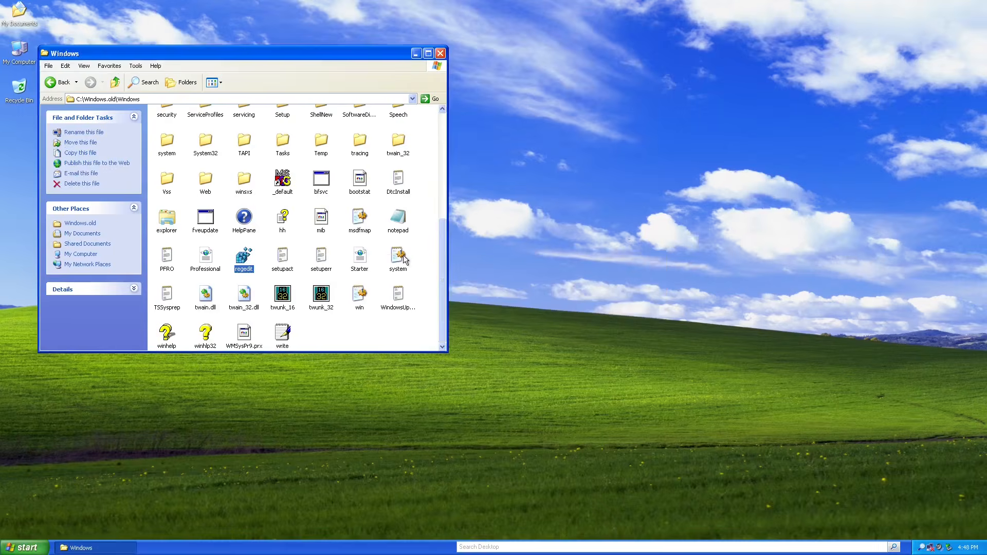
- Run notepad from C:\Windows.old\Windows and examine its help and format options
{"action": "double_click", "coordinate": [397, 219]}
{"action": "left_click_drag", "start_coordinate": [191, 41], "coordinate": [293, 58]}
{"action": "left_click", "coordinate": [204, 67]}
{"action": "left_click", "coordinate": [218, 91]}
{"action": "left_click", "coordinate": [328, 258]}
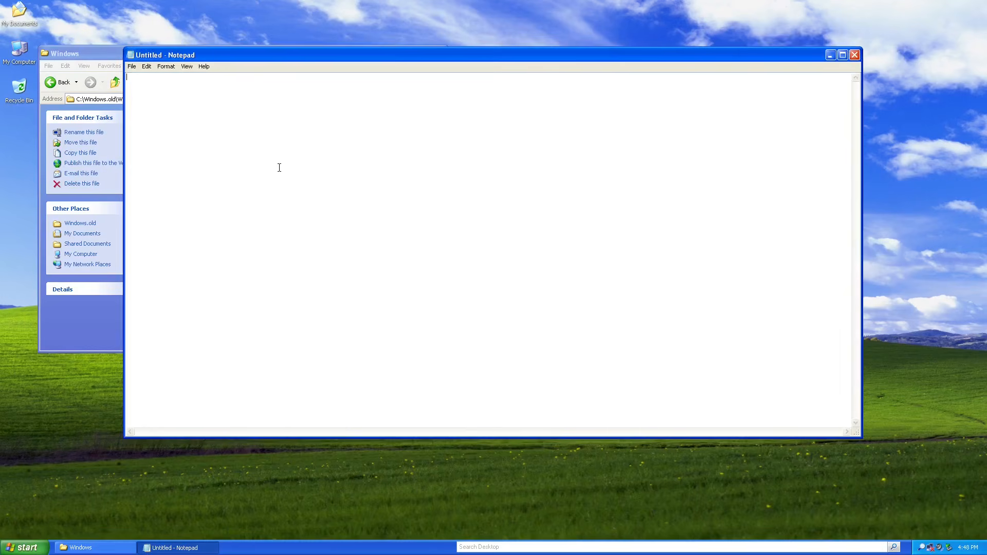
{"action": "right_click", "coordinate": [234, 226]}
{"action": "left_click", "coordinate": [227, 207]}
{"action": "left_click", "coordinate": [131, 66]}
{"action": "left_click", "coordinate": [158, 67]}
{"action": "left_click", "coordinate": [167, 87]}
{"action": "left_click", "coordinate": [244, 180]}
{"action": "left_click", "coordinate": [260, 164]}
{"action": "left_click", "coordinate": [332, 151]}
- Check Notepad's Save As dialog and cancel it, enter "abcd", and close Notepad without saving
{"action": "left_click", "coordinate": [131, 66]}
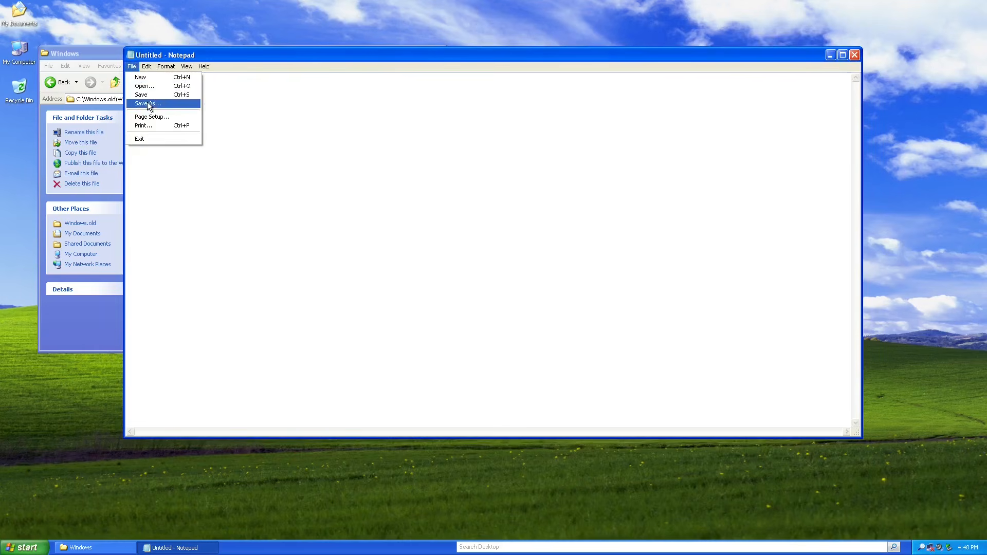
{"action": "left_click", "coordinate": [144, 103]}
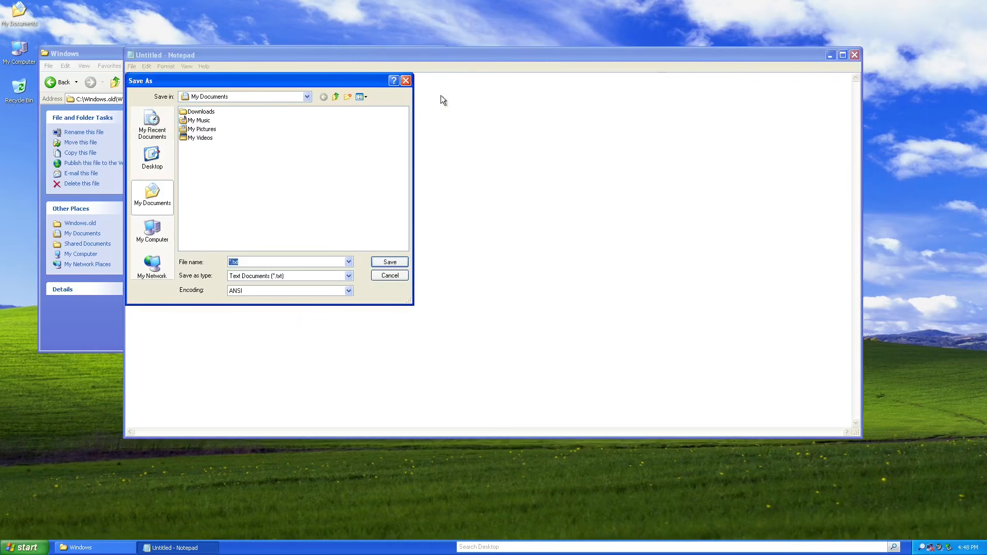
{"action": "left_click", "coordinate": [406, 81]}
{"action": "left_click", "coordinate": [855, 54]}
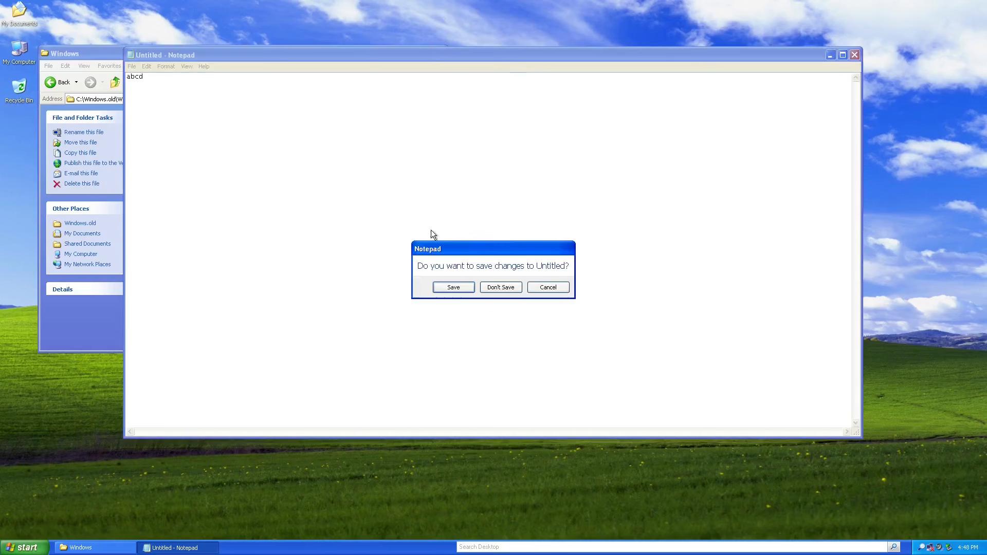
{"action": "left_click", "coordinate": [501, 287]}
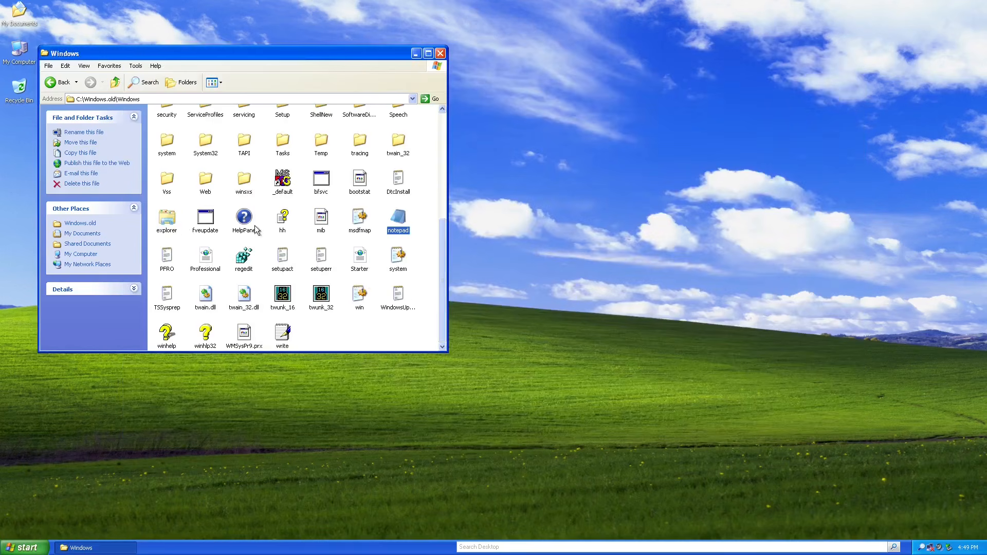
- Try to run the old explorer, and test write with the text "abcd" and its Font dialog before closing it
{"action": "double_click", "coordinate": [173, 227]}
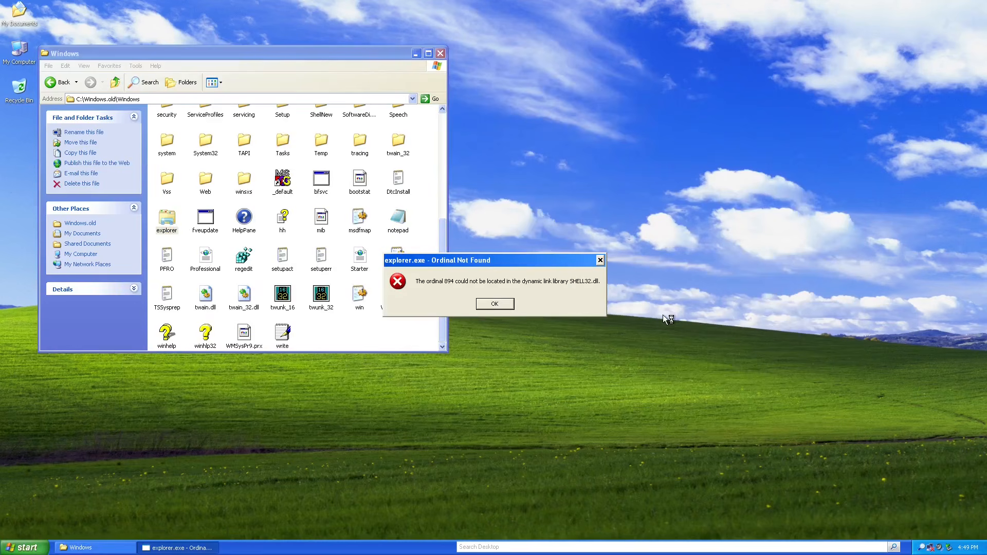
{"action": "left_click", "coordinate": [499, 304]}
{"action": "double_click", "coordinate": [283, 340]}
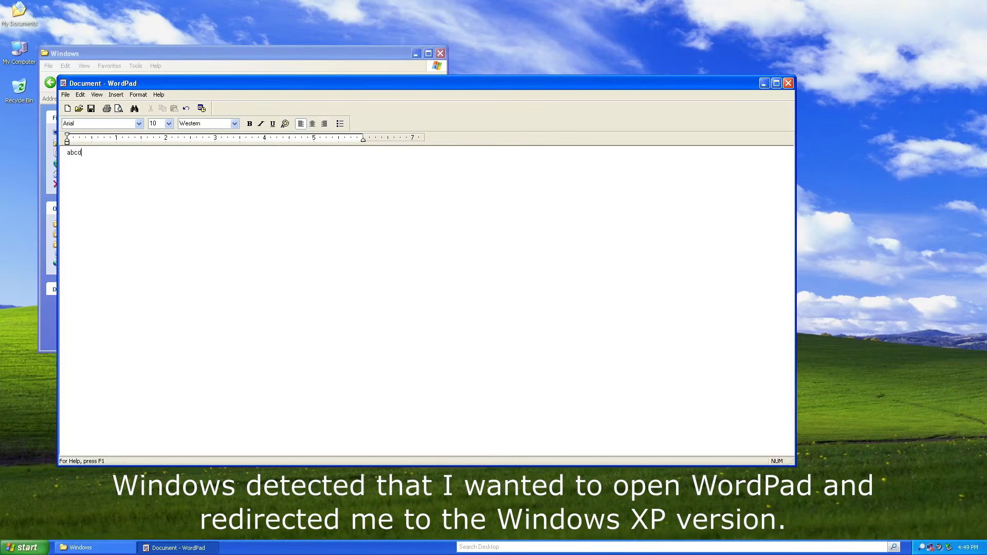
{"action": "left_click_drag", "start_coordinate": [310, 233], "coordinate": [210, 133]}
{"action": "left_click", "coordinate": [117, 95]}
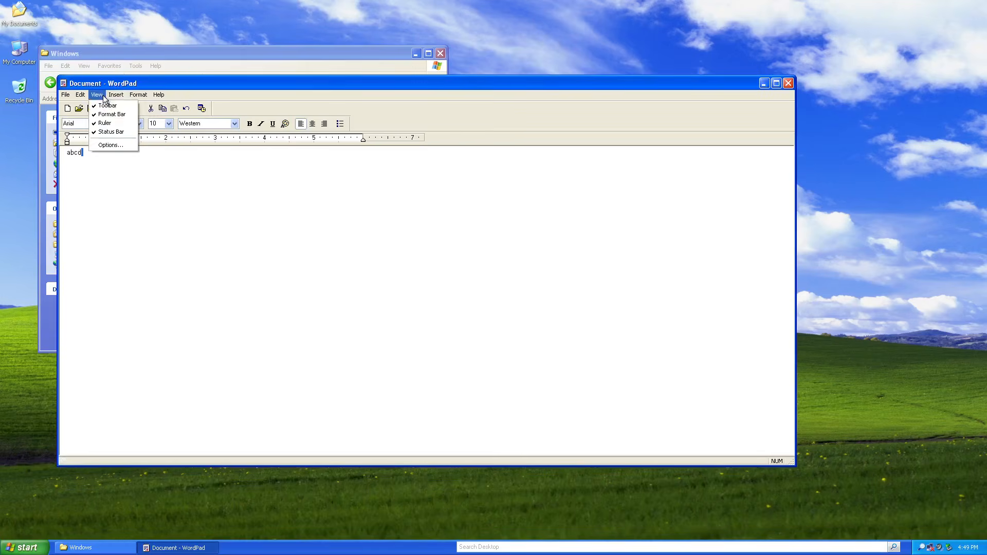
{"action": "left_click", "coordinate": [141, 105]}
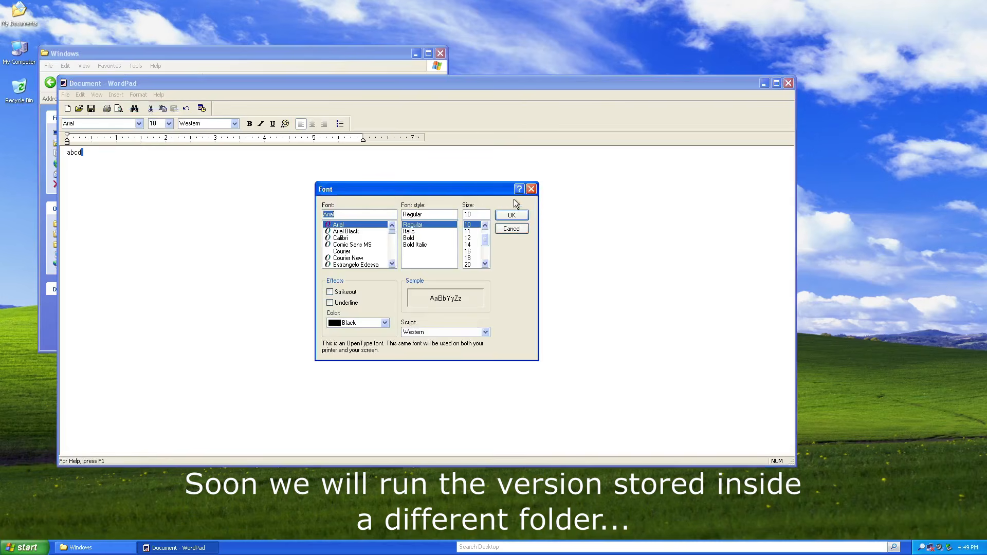
{"action": "left_click", "coordinate": [535, 187]}
{"action": "left_click", "coordinate": [789, 83]}
- Try the old HelpPane and winhlp32 programs, and run winhelp and close its window
{"action": "left_click", "coordinate": [427, 289]}
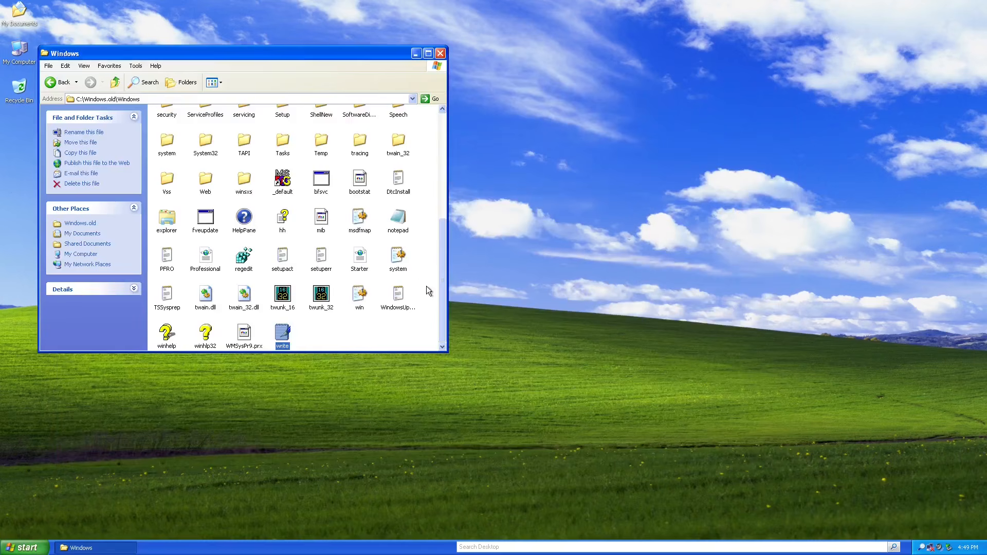
{"action": "left_click", "coordinate": [251, 216]}
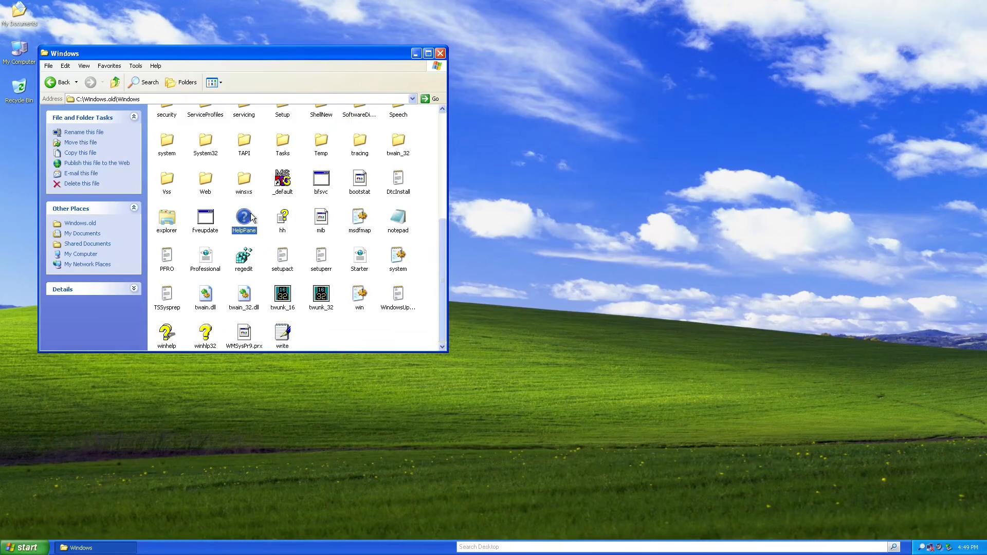
{"action": "left_click", "coordinate": [209, 330]}
{"action": "scroll", "coordinate": [216, 309], "scroll_direction": "up", "scroll_amount": 1}
{"action": "scroll", "coordinate": [219, 288], "scroll_direction": "down", "scroll_amount": 1}
{"action": "double_click", "coordinate": [177, 328]}
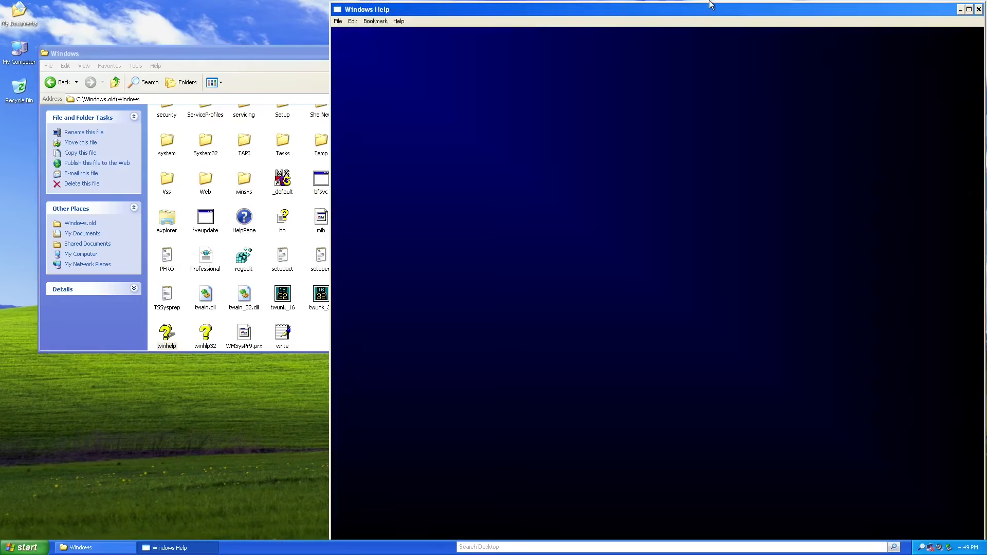
{"action": "left_click", "coordinate": [979, 10]}
- Run iexplore from C:\Windows.old\Program Files\Internet Explorer and close the browser
{"action": "scroll", "coordinate": [236, 248], "scroll_direction": "up", "scroll_amount": 3}
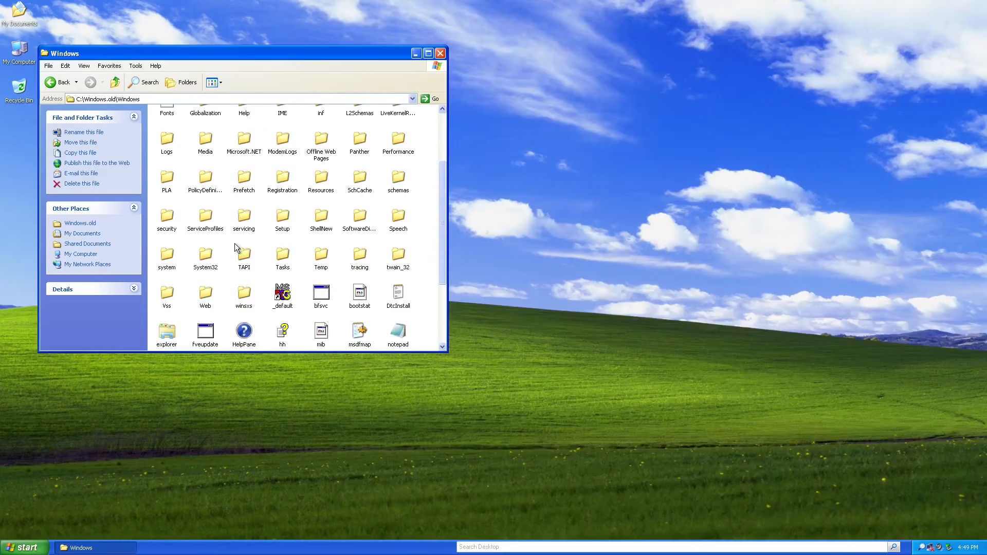
{"action": "scroll", "coordinate": [211, 285], "scroll_direction": "up", "scroll_amount": 3}
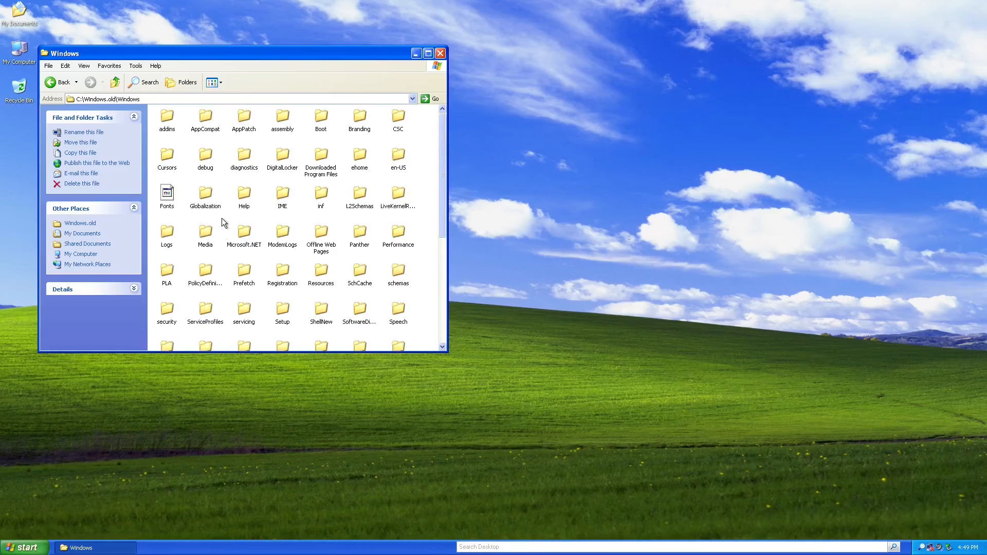
{"action": "left_click", "coordinate": [57, 83]}
{"action": "double_click", "coordinate": [189, 124]}
{"action": "left_click", "coordinate": [209, 150]}
{"action": "double_click", "coordinate": [209, 149]}
{"action": "double_click", "coordinate": [310, 292]}
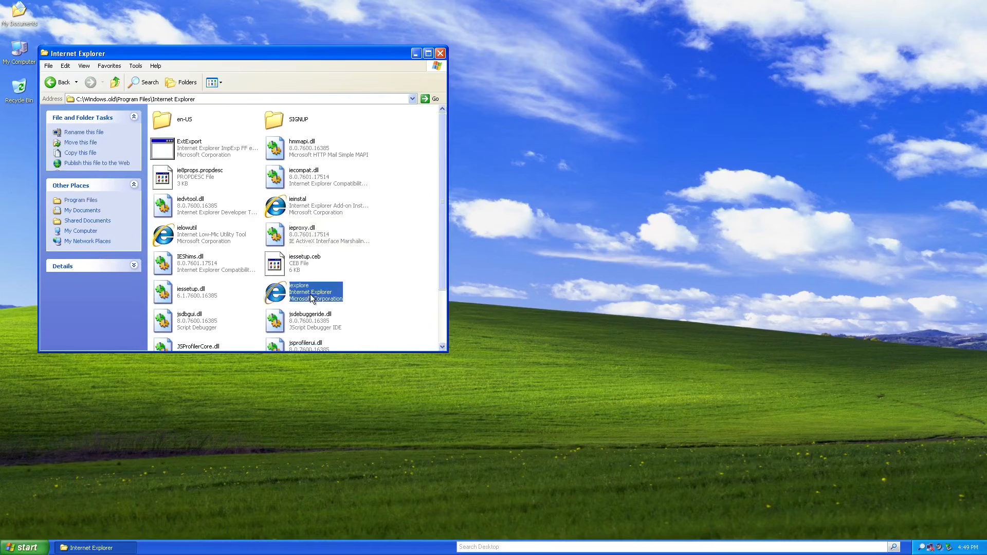
{"action": "left_click", "coordinate": [477, 115]}
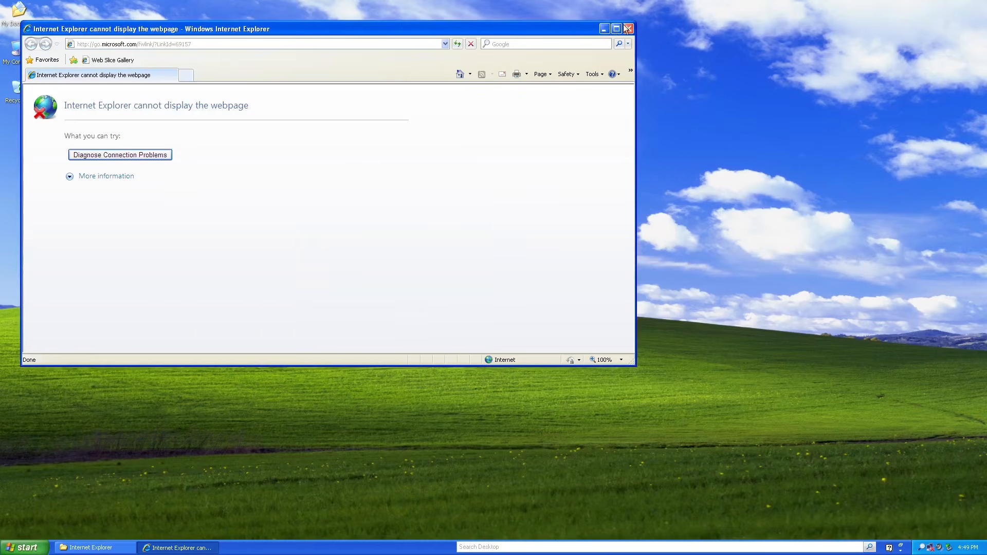
{"action": "left_click", "coordinate": [629, 28]}
- Test the Journal and PDIALOG programs in the old Windows Journal folder
{"action": "left_click", "coordinate": [56, 82]}
{"action": "double_click", "coordinate": [222, 208]}
{"action": "double_click", "coordinate": [188, 238]}
{"action": "left_click", "coordinate": [500, 309]}
{"action": "double_click", "coordinate": [218, 293]}
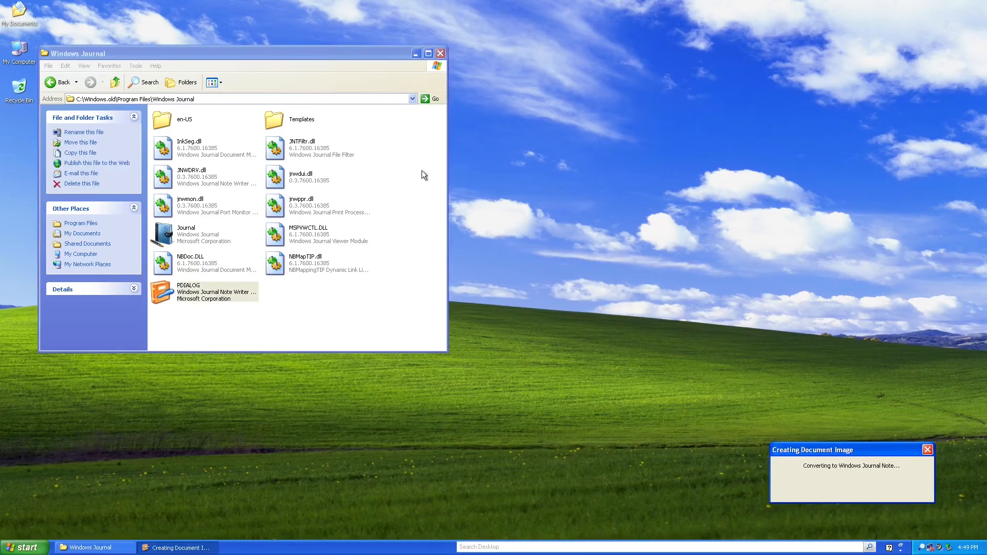
- Try wmplayer in the old Windows Media Player folder, and close the Creating Document Image window
{"action": "left_click", "coordinate": [56, 82]}
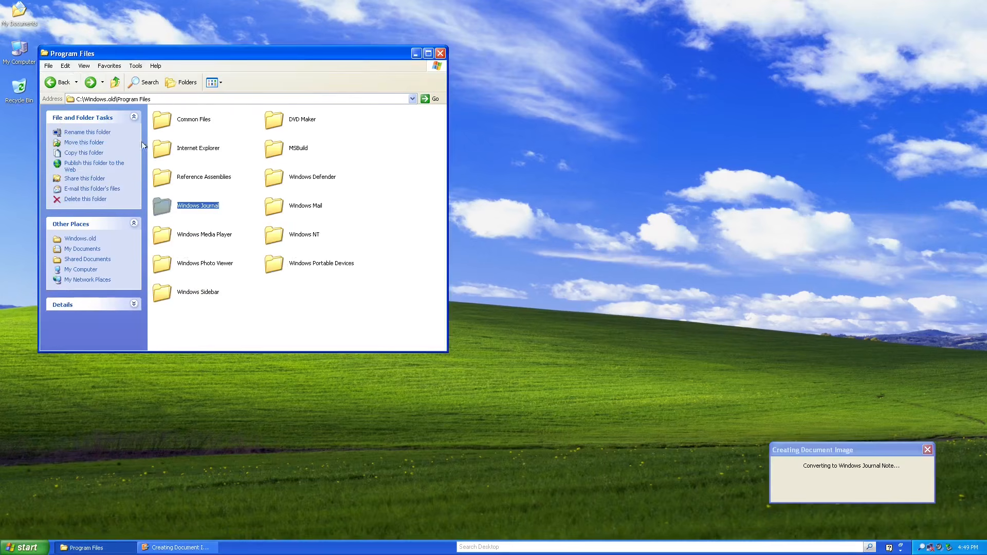
{"action": "double_click", "coordinate": [183, 232]}
{"action": "left_click", "coordinate": [315, 288]}
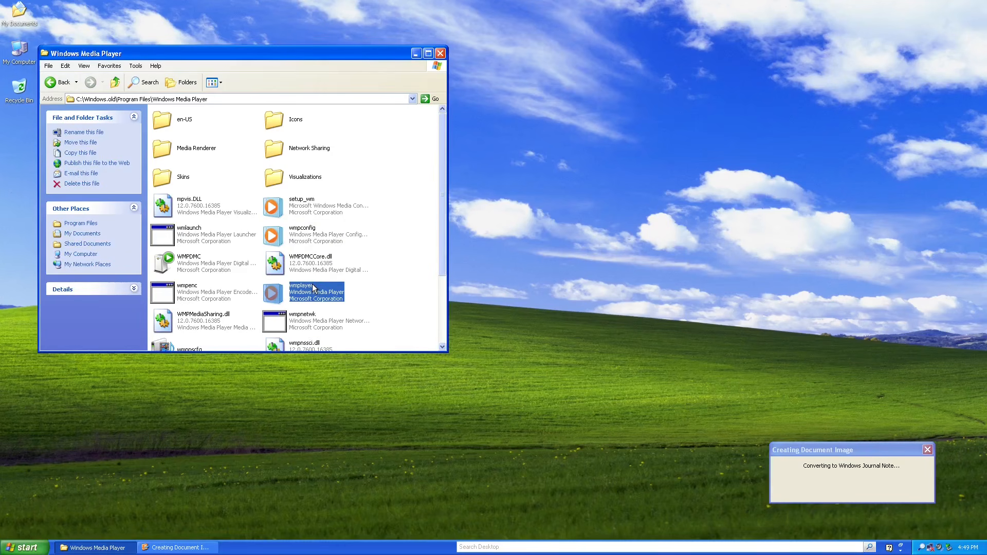
{"action": "left_click", "coordinate": [926, 451]}
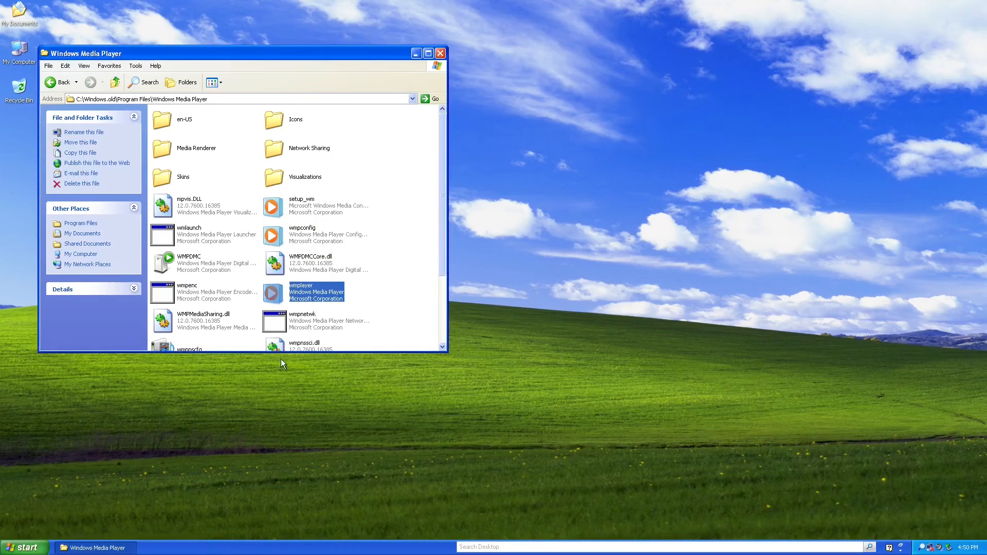
- Try setup_wm and the other Windows Media Player programs in the folder, such as wmpconfig, wmpshare and wmpnscfg
{"action": "double_click", "coordinate": [300, 217]}
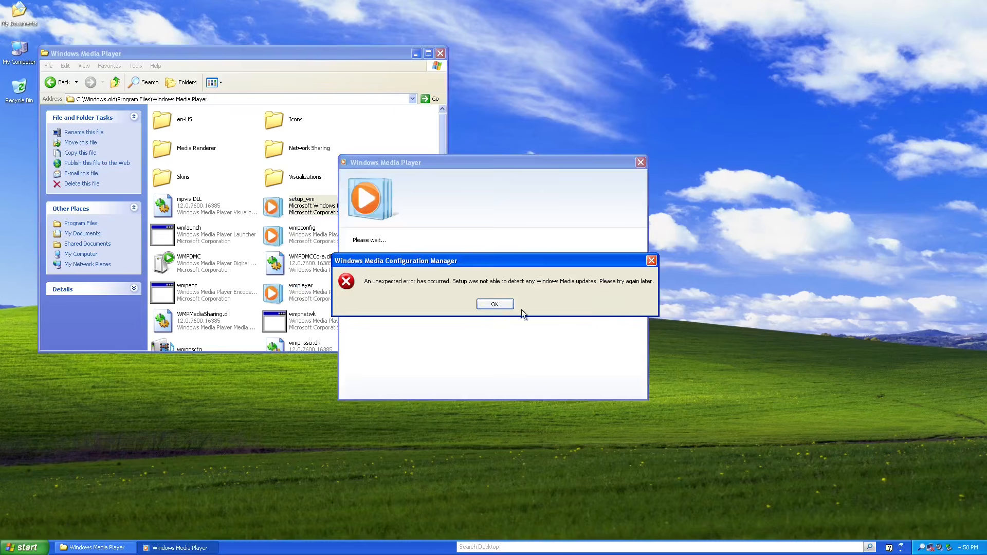
{"action": "left_click", "coordinate": [494, 304]}
{"action": "left_click", "coordinate": [303, 234]}
{"action": "left_click_drag", "start_coordinate": [443, 227], "coordinate": [384, 297]}
{"action": "left_click", "coordinate": [314, 306]}
{"action": "left_click", "coordinate": [170, 302]}
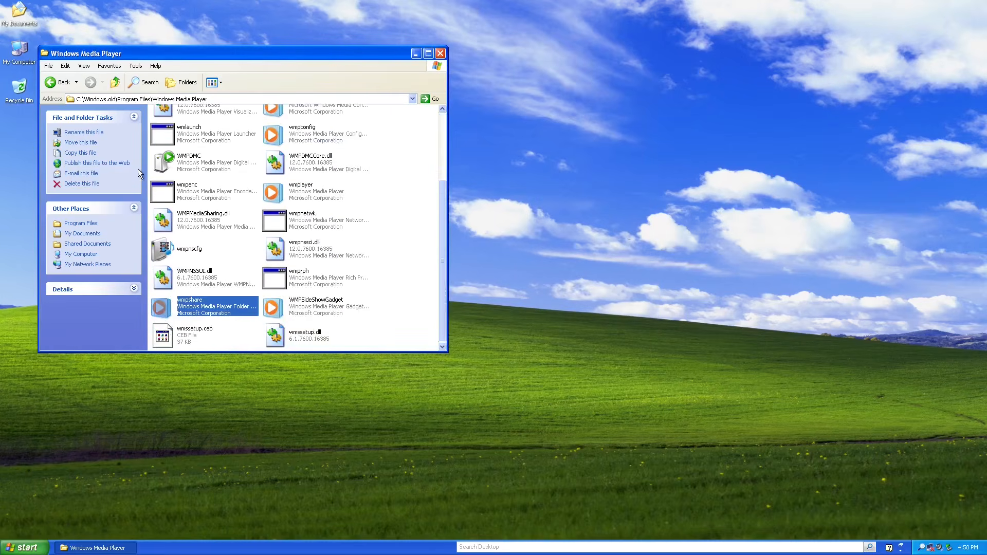
{"action": "left_click", "coordinate": [186, 250]}
- Open the old Windows Mail folder and test its wab and wabmig programs
{"action": "left_click", "coordinate": [67, 77]}
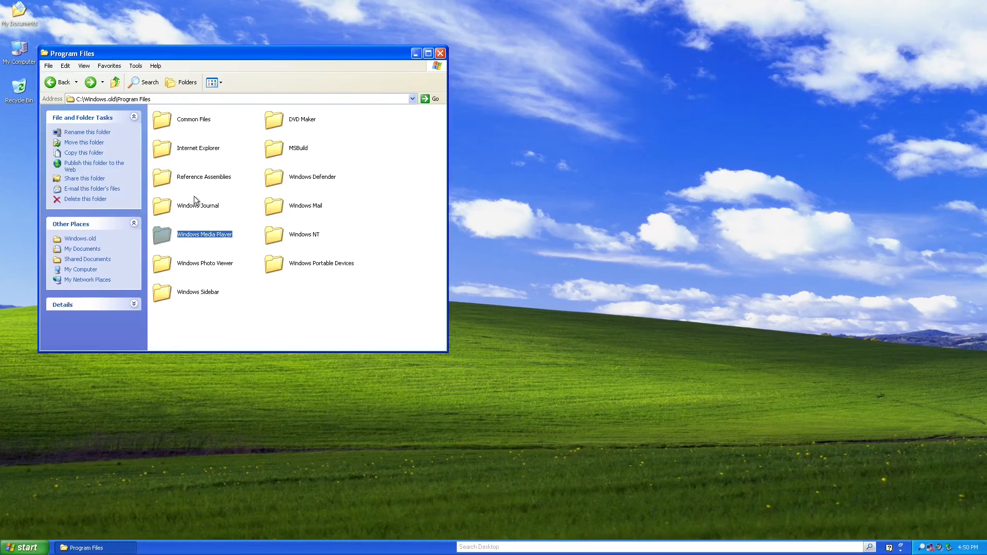
{"action": "double_click", "coordinate": [292, 196]}
{"action": "left_click", "coordinate": [204, 184]}
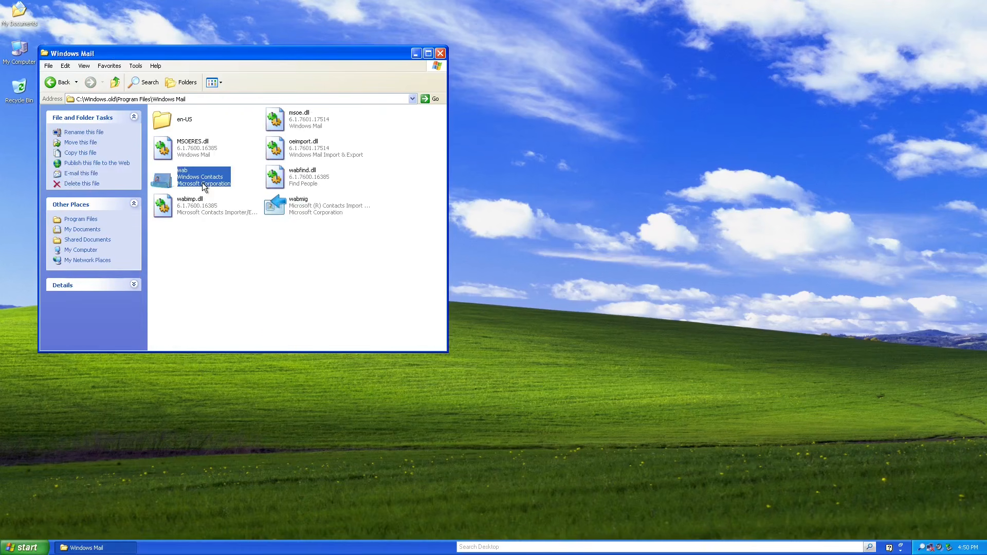
{"action": "double_click", "coordinate": [267, 200]}
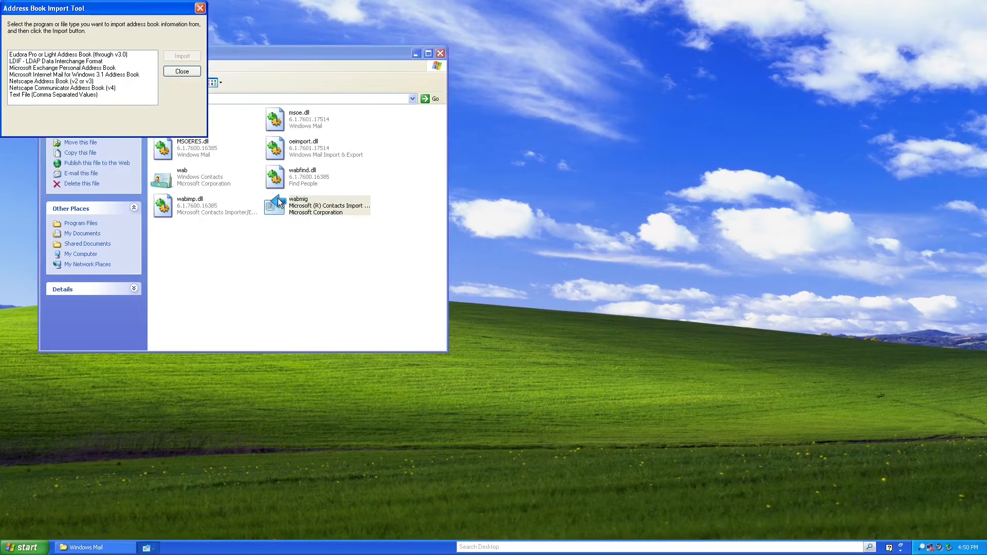
- Try the Text File (Comma Separated Values) import in the Address Book Import Tool, cancel it, and return to the old Program Files folder
{"action": "left_click", "coordinate": [117, 74]}
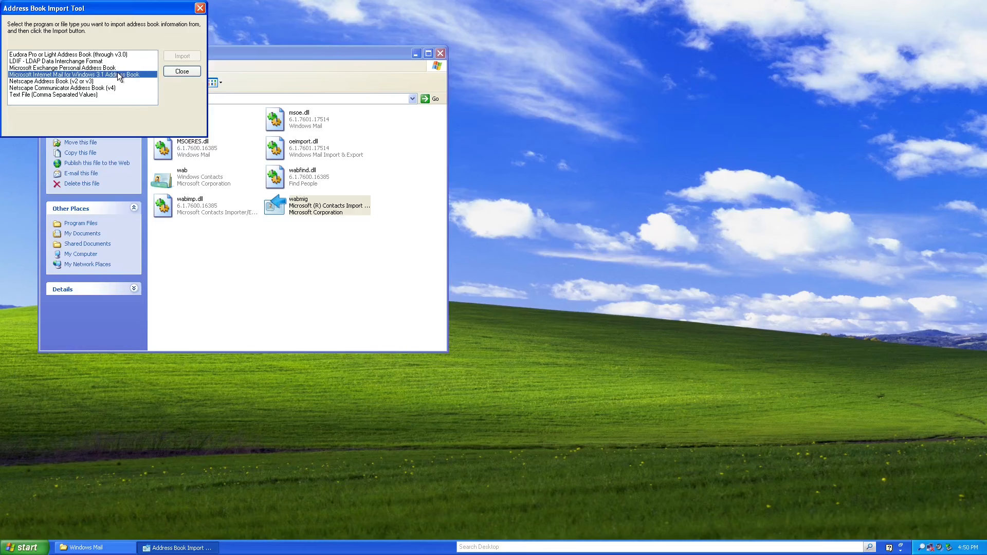
{"action": "left_click", "coordinate": [116, 94]}
{"action": "left_click", "coordinate": [177, 55]}
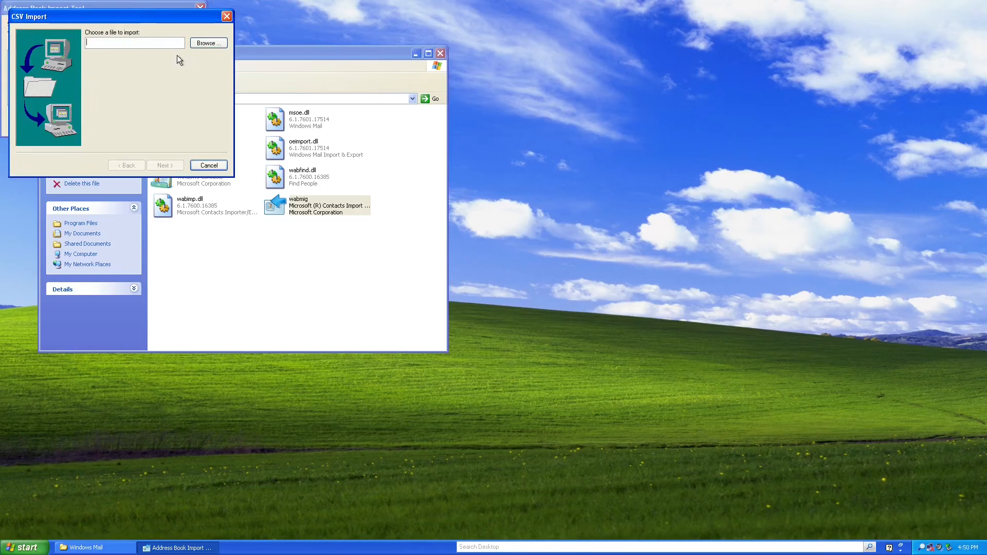
{"action": "left_click", "coordinate": [225, 11]}
{"action": "left_click", "coordinate": [200, 8]}
{"action": "left_click", "coordinate": [51, 82]}
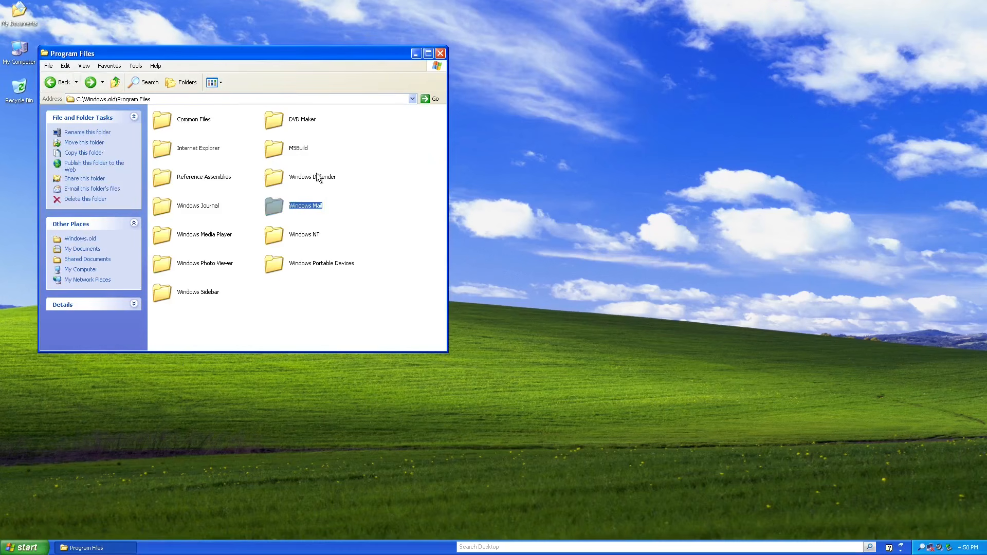
- Open the old Windows Defender folder, test the MSASCui program, and dismiss its message
{"action": "double_click", "coordinate": [308, 170]}
{"action": "double_click", "coordinate": [286, 229]}
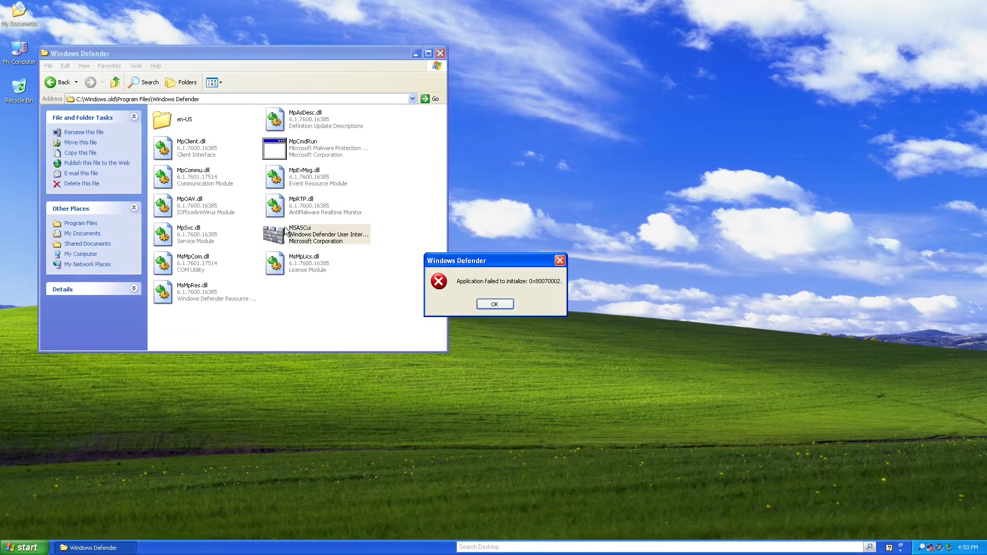
{"action": "left_click", "coordinate": [478, 304]}
- Return to Program Files, open the old Windows Sidebar folder, and test the sidebar program
{"action": "left_click", "coordinate": [51, 83]}
{"action": "left_click", "coordinate": [209, 291]}
{"action": "double_click", "coordinate": [209, 288]}
{"action": "left_click", "coordinate": [281, 174]}
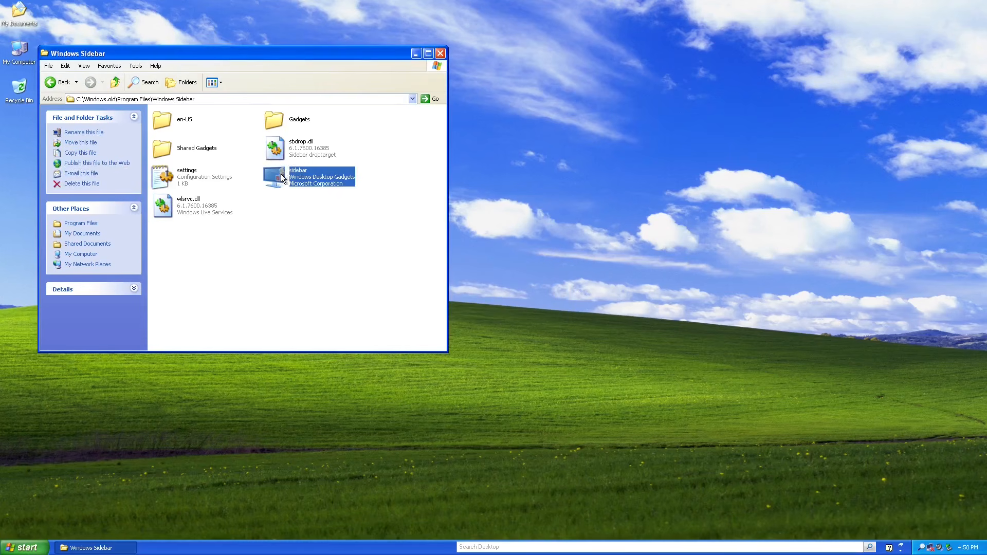
{"action": "left_click", "coordinate": [419, 176]}
{"action": "right_click", "coordinate": [502, 161]}
{"action": "right_click", "coordinate": [508, 136]}
{"action": "left_click", "coordinate": [519, 153]}
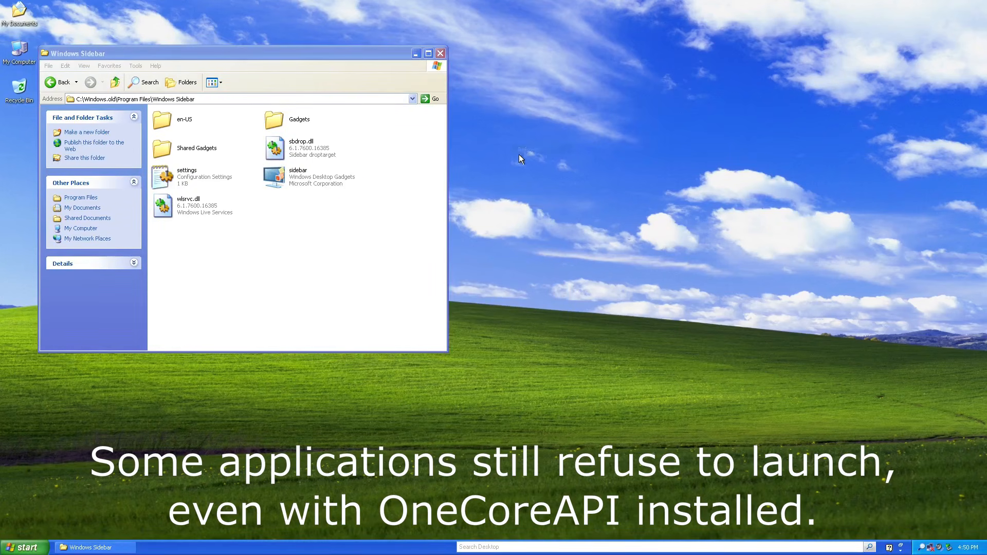
{"action": "left_click", "coordinate": [314, 183]}
- Browse the CPU.Gadget folder inside Gadgets, including its en-US and css subfolders
{"action": "double_click", "coordinate": [298, 122]}
{"action": "left_click", "coordinate": [195, 140]}
{"action": "double_click", "coordinate": [196, 139]}
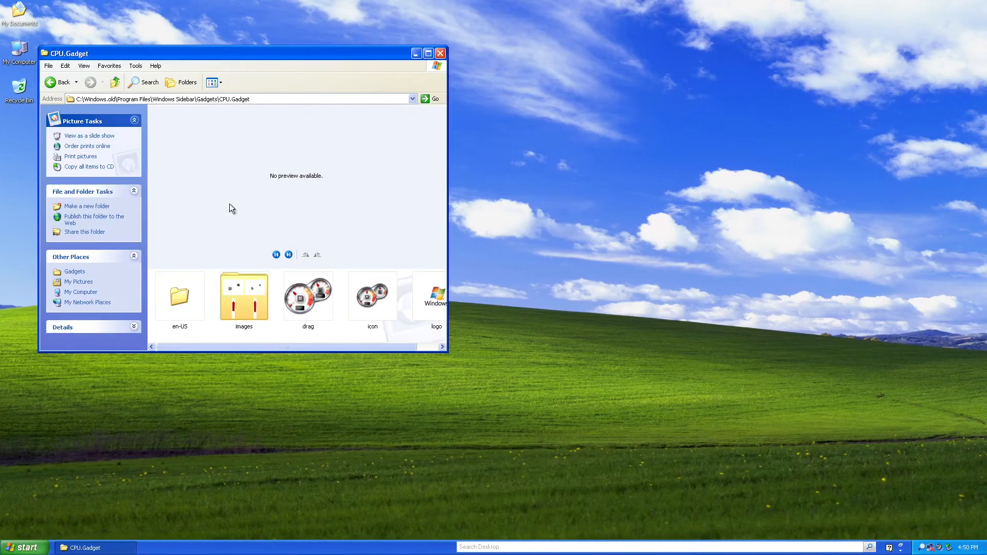
{"action": "left_click", "coordinate": [307, 324]}
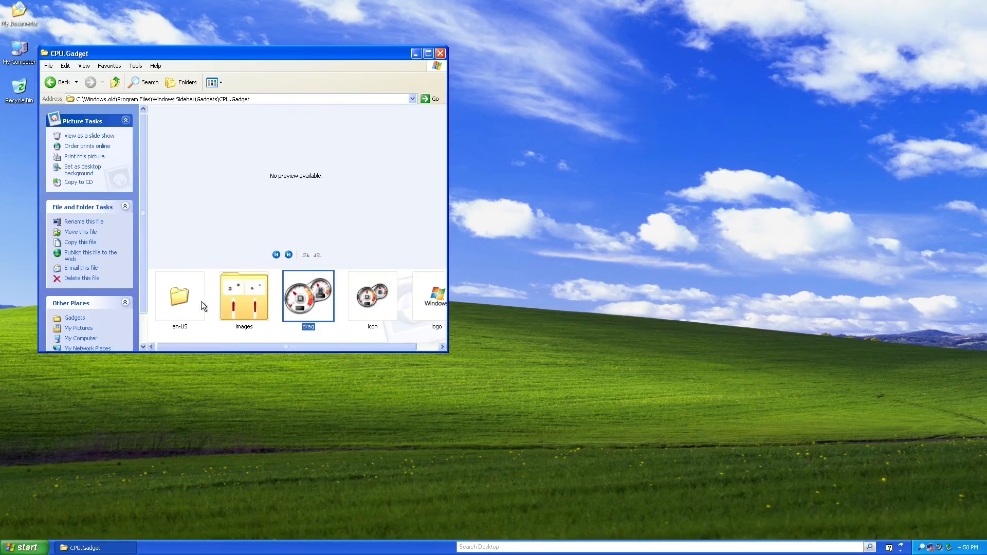
{"action": "double_click", "coordinate": [200, 301]}
{"action": "left_click", "coordinate": [175, 114]}
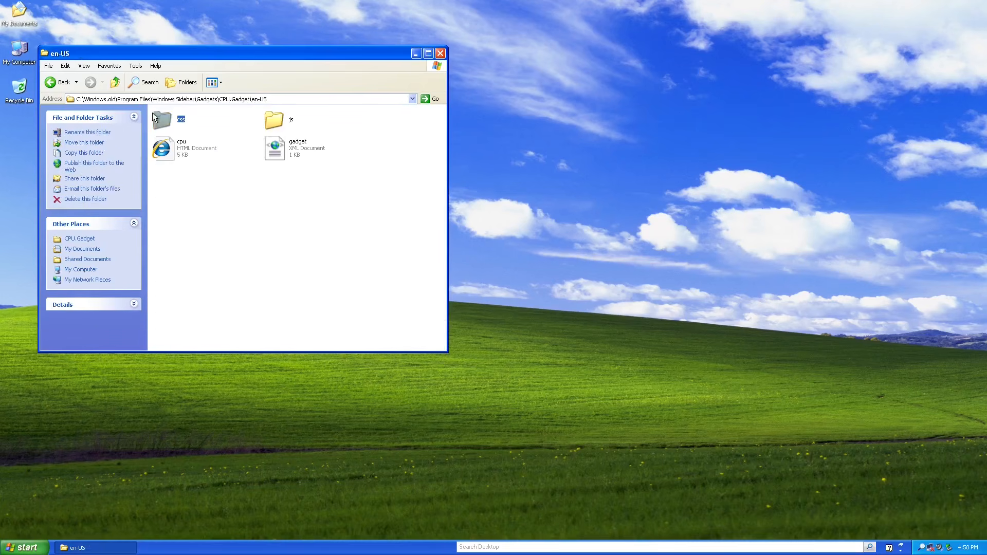
{"action": "double_click", "coordinate": [160, 118]}
- Open the CPU gadget's cpu HTML page from the en-US folder, allow its blocked content, and close the browser
{"action": "left_click", "coordinate": [51, 82]}
{"action": "double_click", "coordinate": [191, 153]}
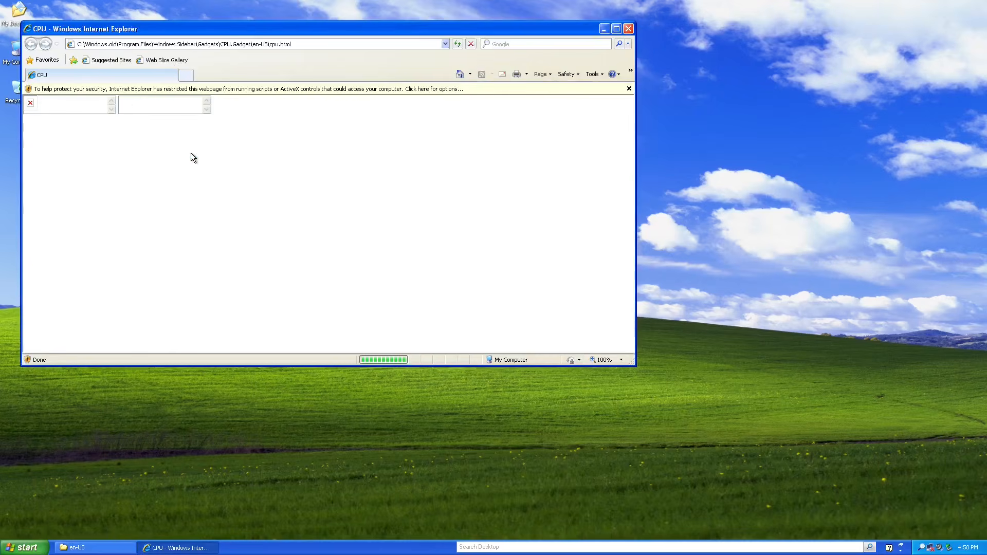
{"action": "left_click", "coordinate": [515, 88]}
{"action": "left_click", "coordinate": [512, 92]}
{"action": "left_click", "coordinate": [468, 310]}
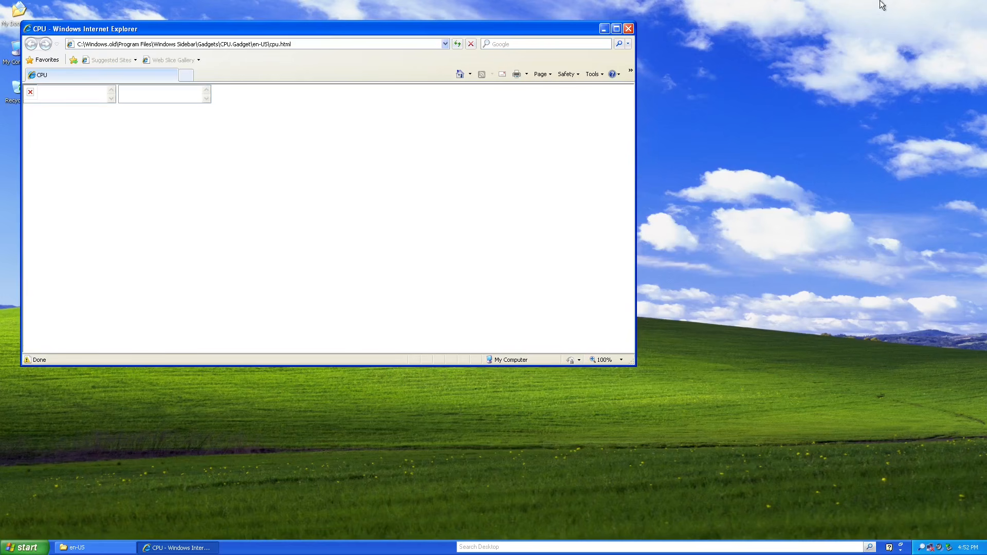
{"action": "left_click", "coordinate": [628, 29]}
- Open the main page of MediaCenter.Gadget, allow its blocked content, and close the browser
{"action": "key", "text": "BackSpace"}
{"action": "key", "text": "BackSpace"}
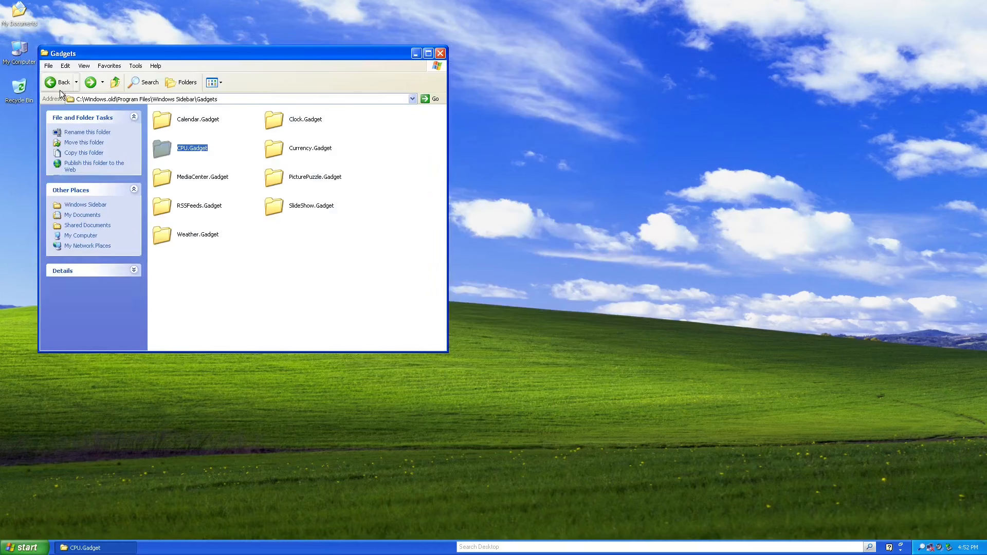
{"action": "double_click", "coordinate": [196, 181]}
{"action": "double_click", "coordinate": [307, 178]}
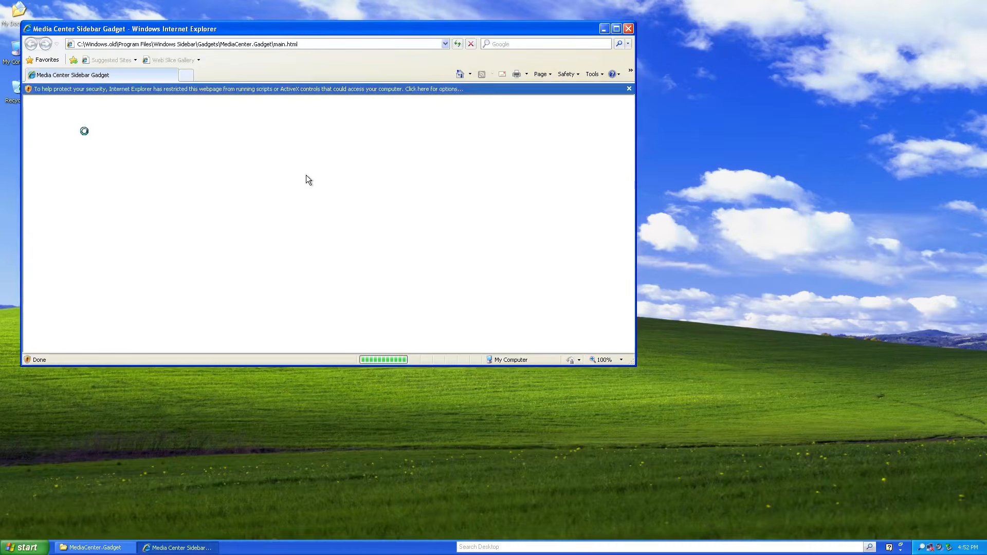
{"action": "left_click", "coordinate": [329, 92]}
{"action": "left_click", "coordinate": [332, 96]}
{"action": "left_click", "coordinate": [486, 307]}
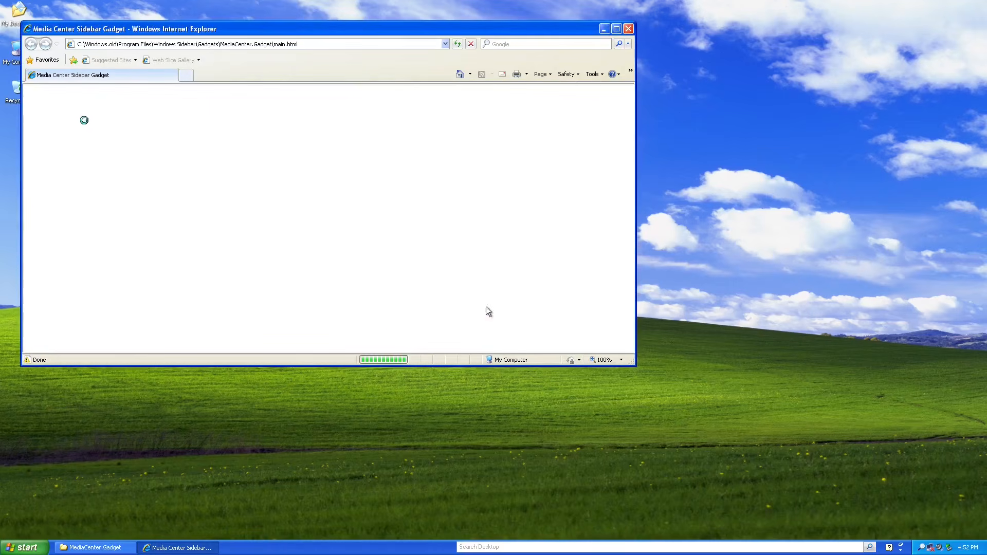
{"action": "left_click", "coordinate": [628, 29]}
- Return to the old Program Files folder and inspect the Windows Photo Viewer folder and its en-US subfolder
{"action": "left_click", "coordinate": [50, 82]}
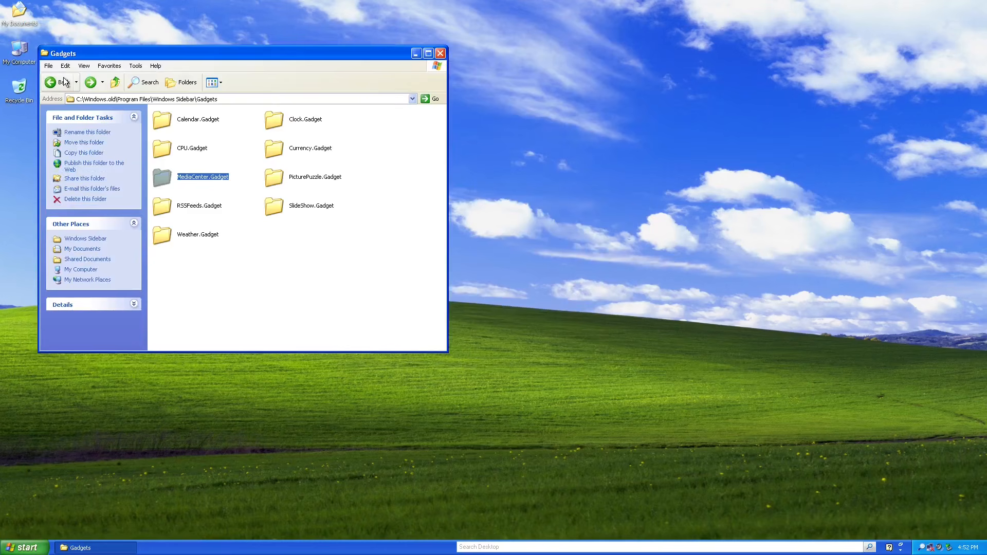
{"action": "left_click", "coordinate": [50, 82]}
{"action": "left_click", "coordinate": [50, 82]}
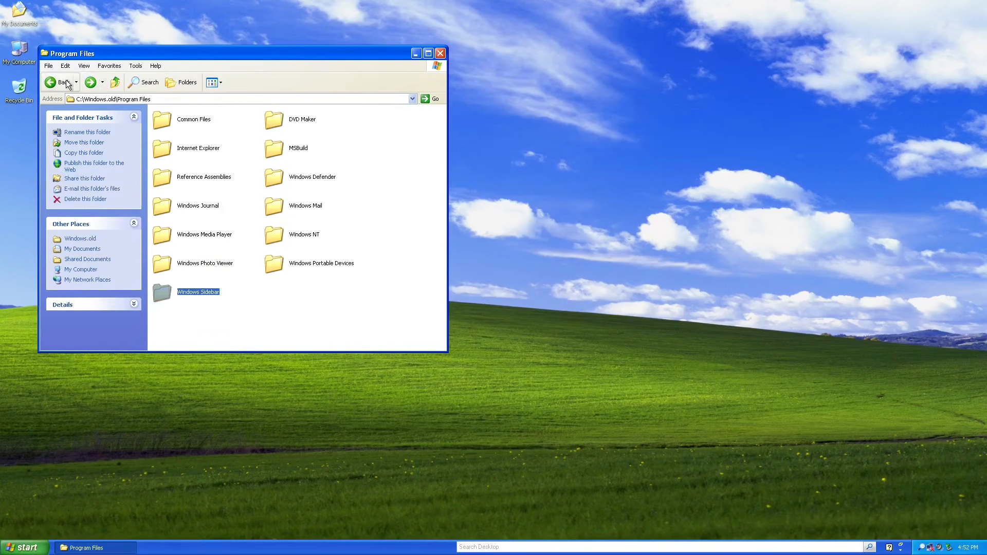
{"action": "double_click", "coordinate": [238, 266]}
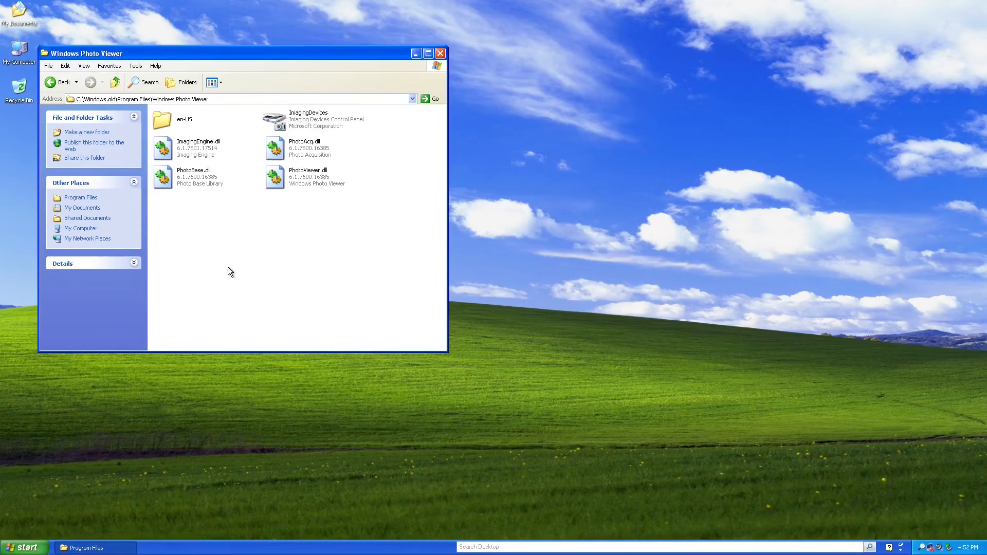
{"action": "double_click", "coordinate": [186, 119]}
{"action": "left_click", "coordinate": [51, 78]}
{"action": "left_click", "coordinate": [50, 77]}
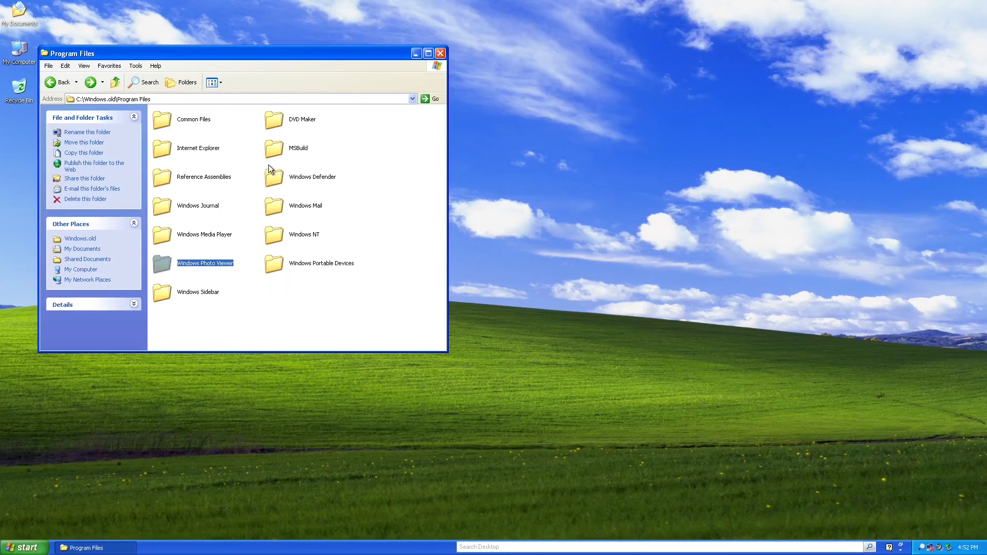
- Open the old DVD Maker folder, test the DVDMaker program, and dismiss its message
{"action": "double_click", "coordinate": [282, 122]}
{"action": "double_click", "coordinate": [285, 172]}
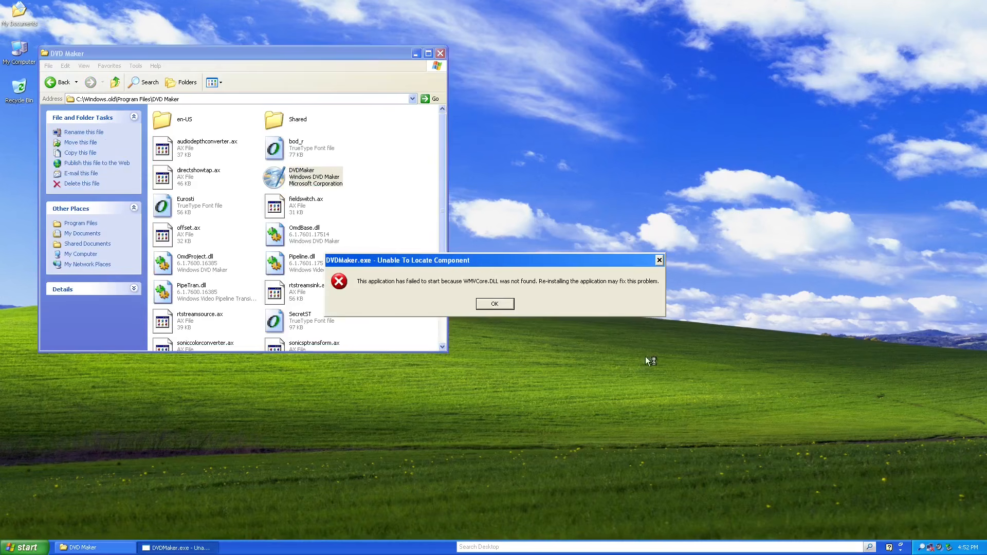
{"action": "left_click", "coordinate": [495, 304]}
- Preview the SecretST and Eurosti font files in the DVD Maker folder, closing each preview
{"action": "scroll", "coordinate": [360, 268], "scroll_direction": "down", "scroll_amount": 2}
{"action": "double_click", "coordinate": [300, 276]}
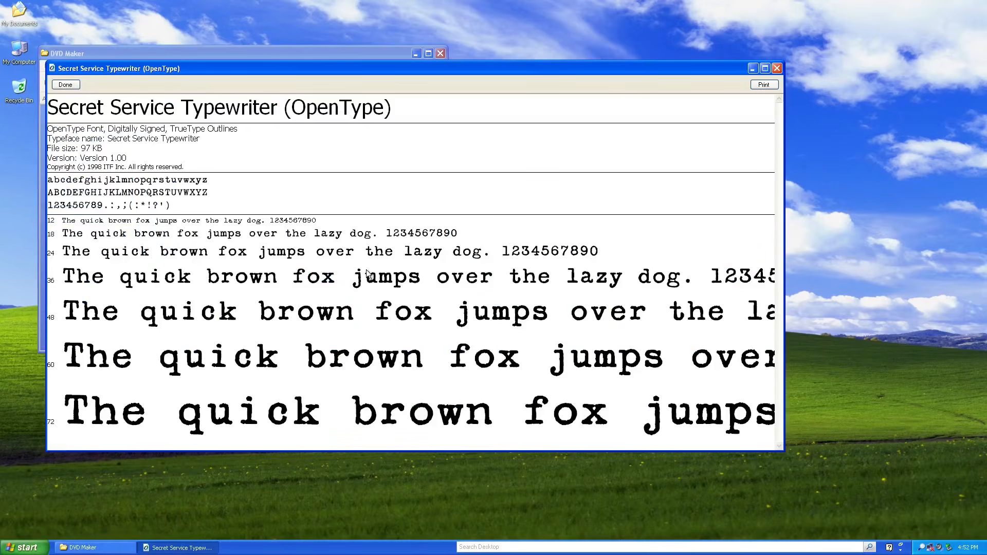
{"action": "left_click", "coordinate": [778, 68]}
{"action": "double_click", "coordinate": [189, 160]}
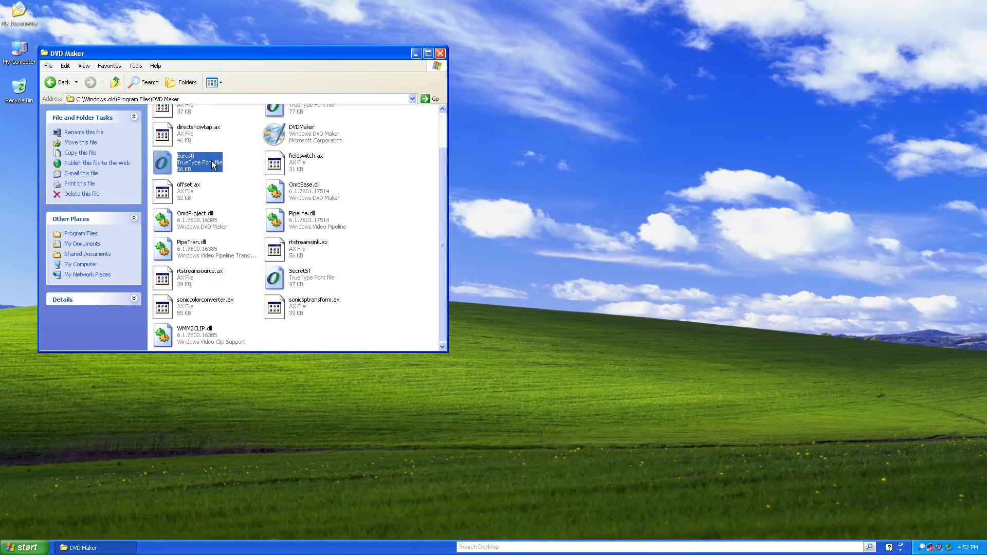
{"action": "left_click", "coordinate": [788, 84]}
- Browse to the microsoft shared folder under the old Common Files and check its DAO subfolder
{"action": "left_click", "coordinate": [50, 82]}
{"action": "left_click", "coordinate": [191, 119]}
{"action": "double_click", "coordinate": [186, 122]}
{"action": "double_click", "coordinate": [186, 122]}
{"action": "double_click", "coordinate": [185, 124]}
{"action": "left_click", "coordinate": [50, 82]}
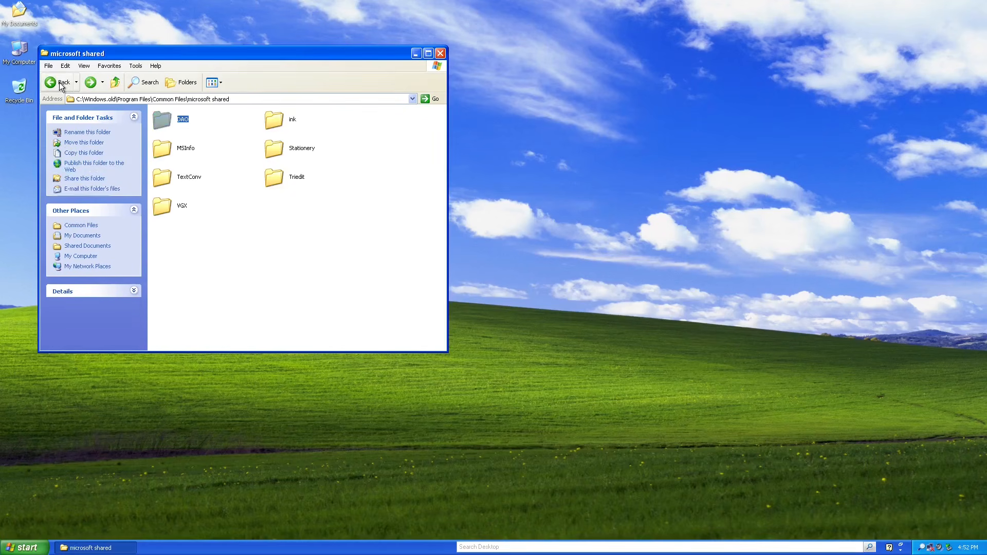
- Open the ink folder under microsoft shared and try the InkWatson program
{"action": "double_click", "coordinate": [276, 121]}
{"action": "scroll", "coordinate": [273, 201], "scroll_direction": "down", "scroll_amount": 5}
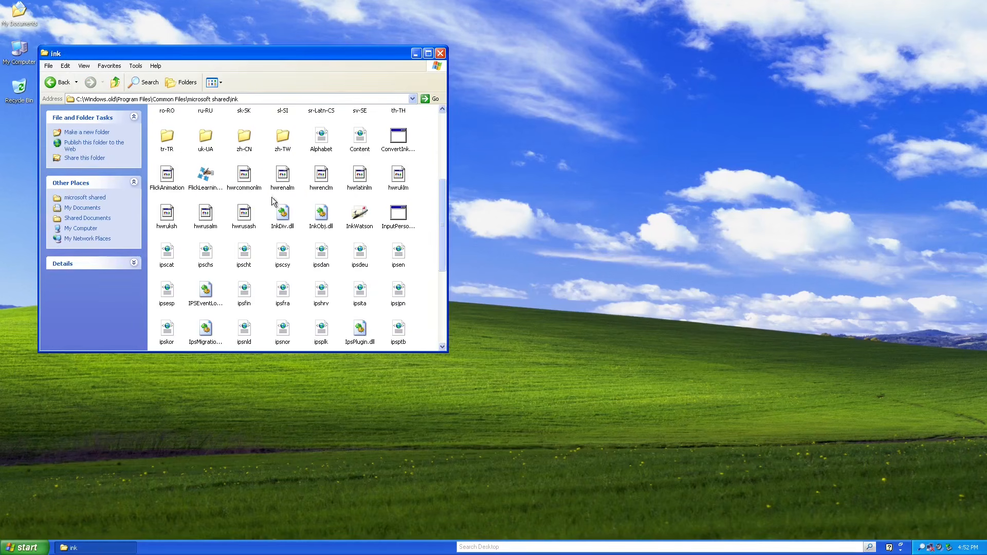
{"action": "left_click", "coordinate": [362, 217]}
{"action": "scroll", "coordinate": [422, 214], "scroll_direction": "down", "scroll_amount": 5}
- Launch mip from the ink folder and test the Math Input Panel by moving its window
{"action": "left_click", "coordinate": [249, 227]}
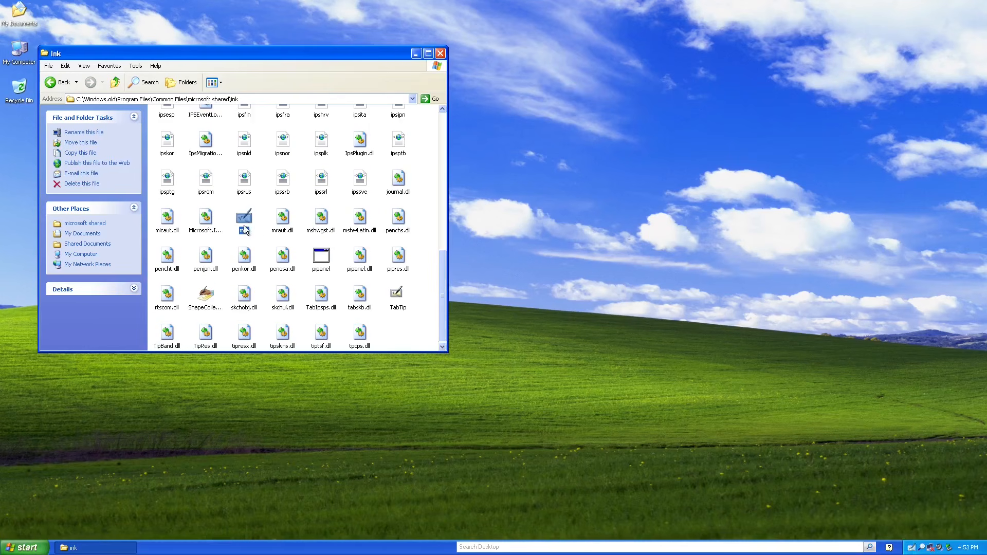
{"action": "double_click", "coordinate": [245, 221]}
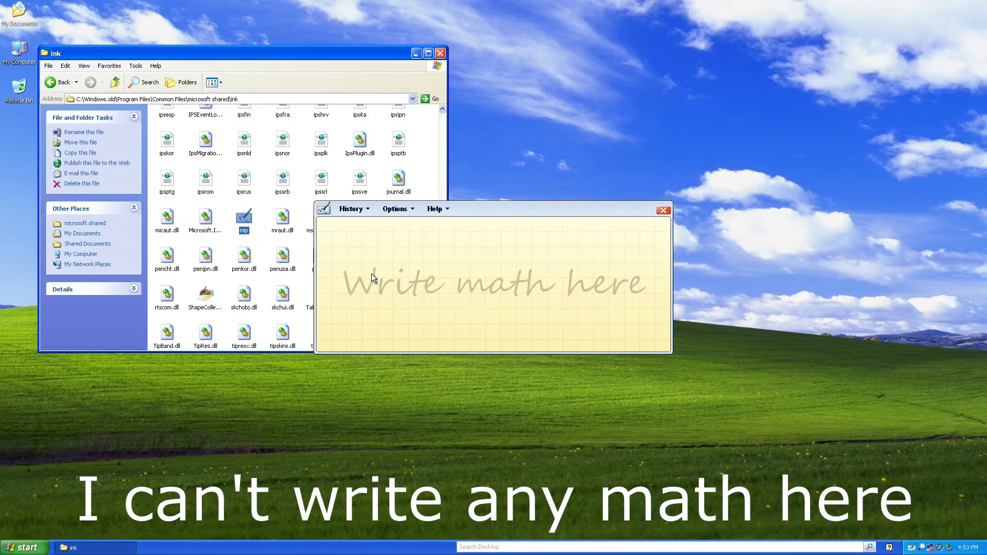
{"action": "left_click", "coordinate": [432, 210]}
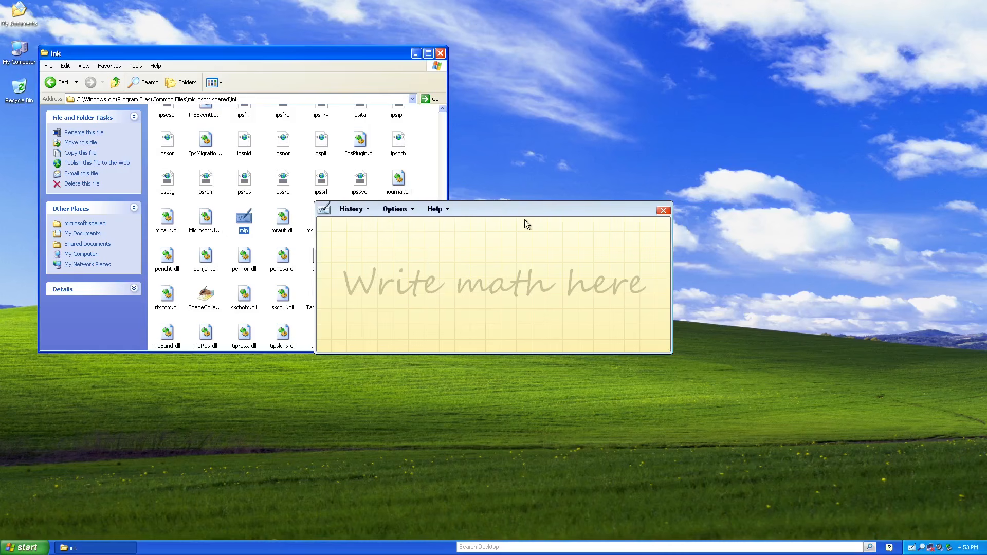
{"action": "left_click_drag", "start_coordinate": [536, 208], "coordinate": [617, 172]}
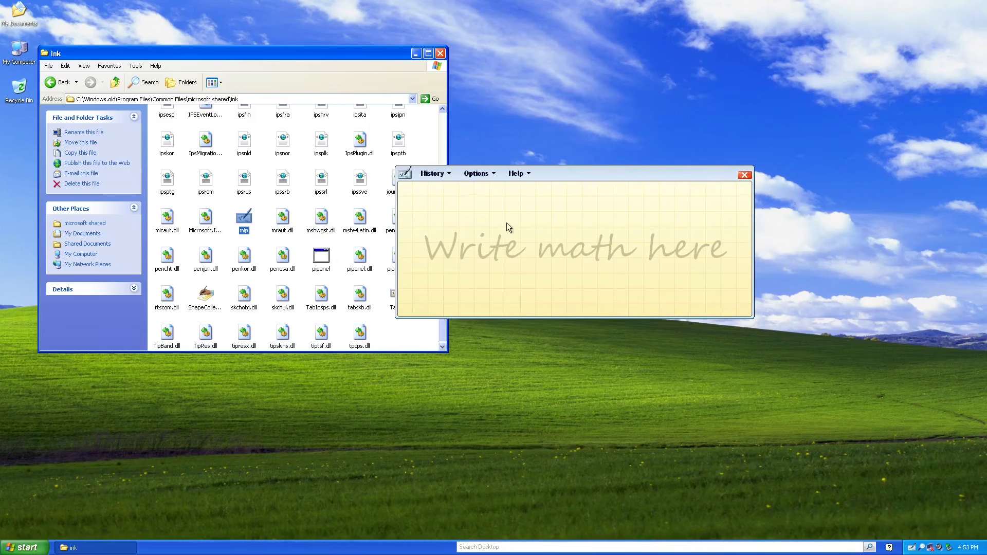
- Relaunch the Math Input Panel, view its About information, and close it
{"action": "left_click", "coordinate": [744, 175]}
{"action": "double_click", "coordinate": [252, 230]}
{"action": "left_click", "coordinate": [517, 174]}
{"action": "left_click", "coordinate": [530, 221]}
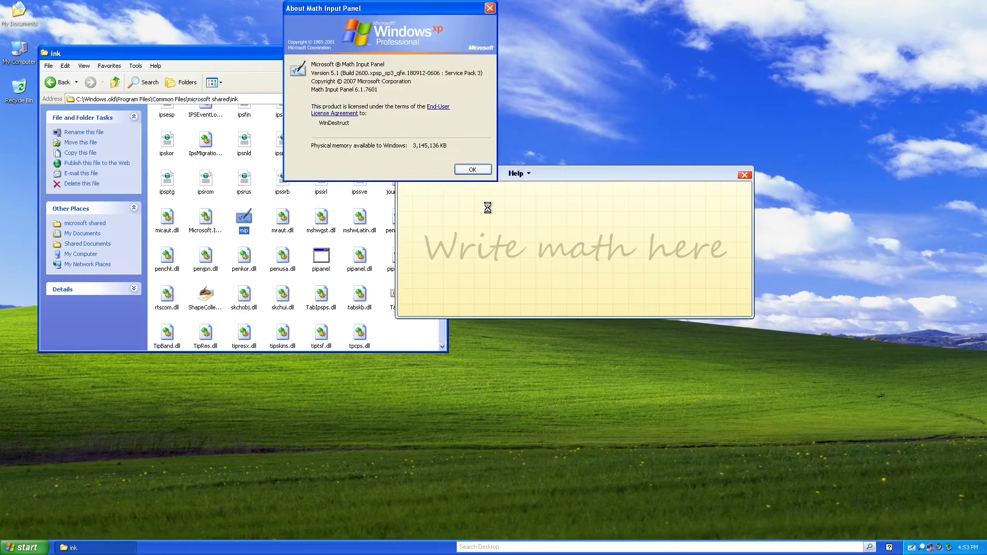
{"action": "left_click", "coordinate": [473, 170]}
{"action": "left_click", "coordinate": [744, 176]}
- Try the ShapeCollector and TabTip programs in the ink folder
{"action": "left_click", "coordinate": [208, 293]}
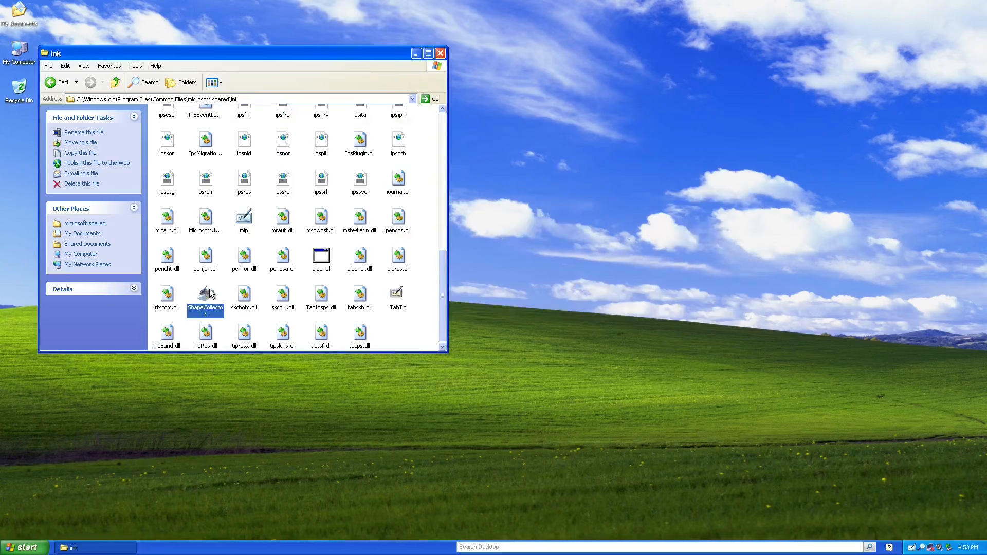
{"action": "double_click", "coordinate": [397, 299]}
{"action": "left_click", "coordinate": [484, 305]}
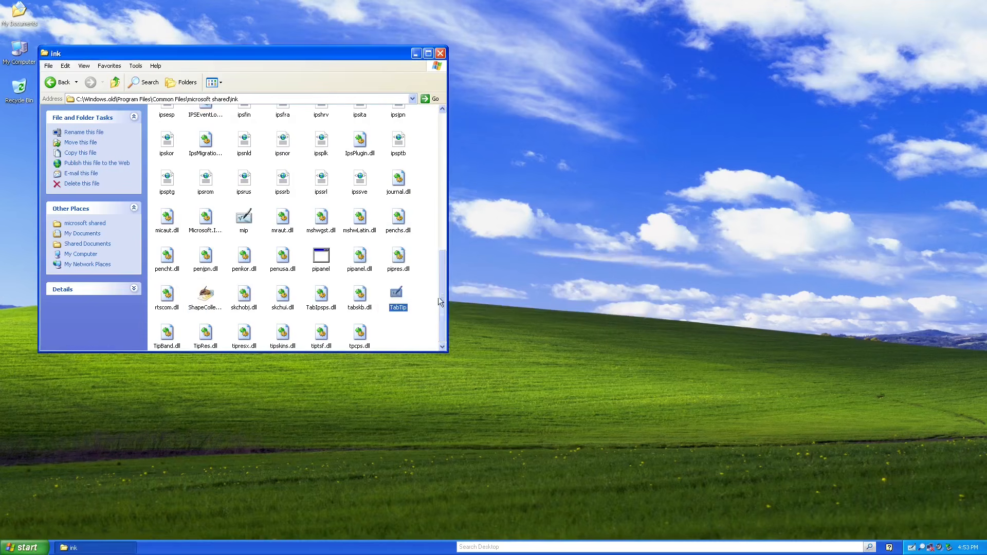
- Launch the flicks training wizard from the ink folder and finish it with navigational flicks turned on
{"action": "scroll", "coordinate": [333, 241], "scroll_direction": "up", "scroll_amount": 5}
{"action": "double_click", "coordinate": [205, 272]}
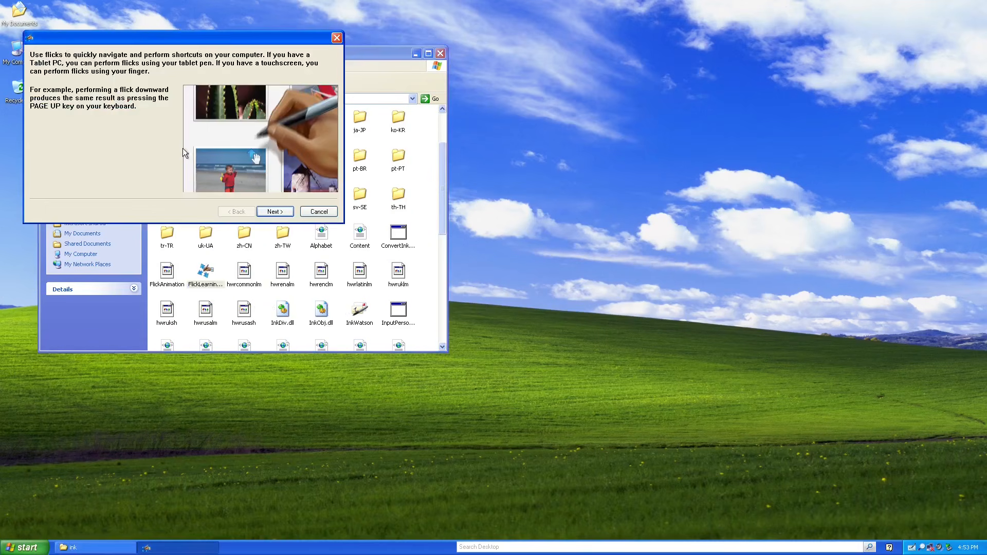
{"action": "left_click", "coordinate": [273, 212]}
{"action": "left_click", "coordinate": [274, 211]}
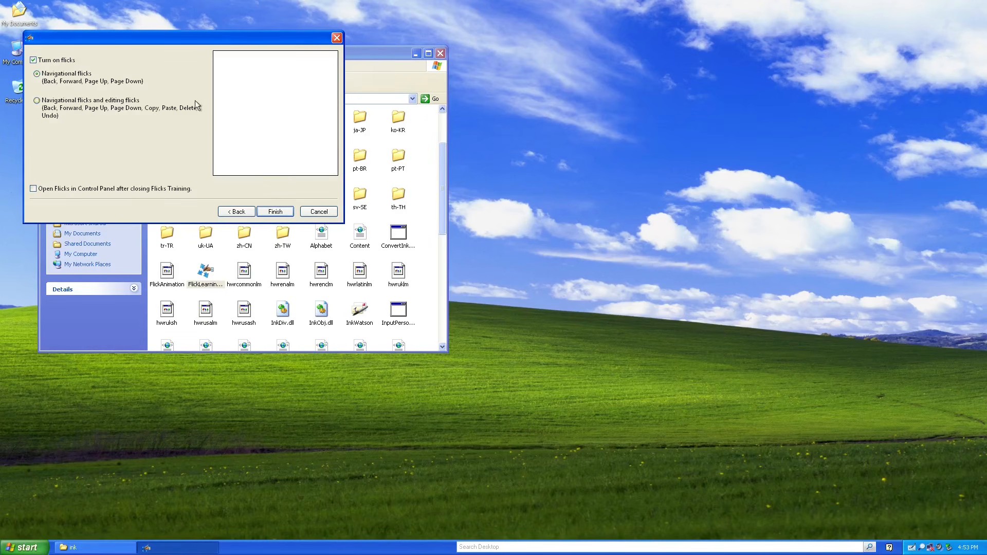
{"action": "left_click", "coordinate": [275, 212]}
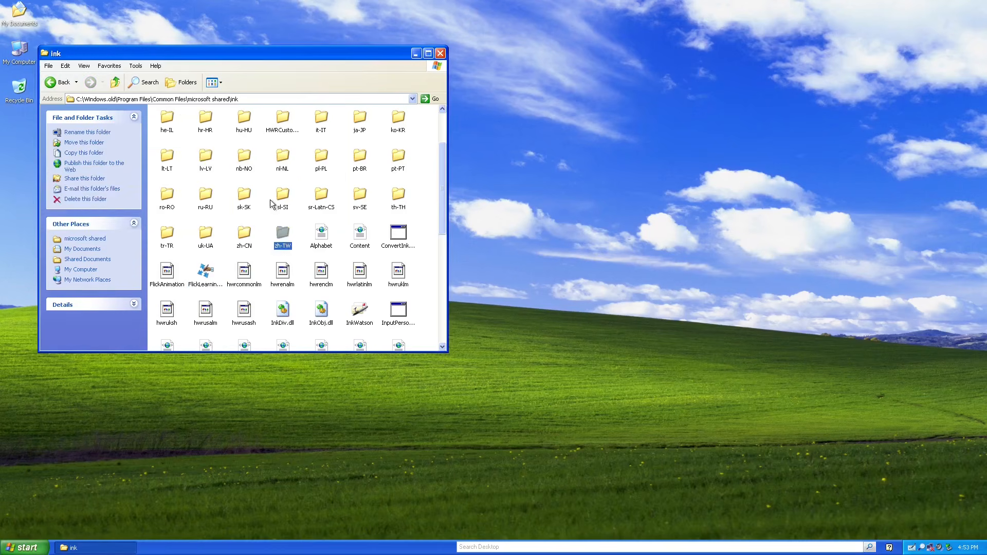
- Open the Stationery folder under microsoft shared and view the Shades of Blue page in the browser
{"action": "key", "text": "BackSpace"}
{"action": "double_click", "coordinate": [288, 148]}
{"action": "scroll", "coordinate": [255, 177], "scroll_direction": "down", "scroll_amount": 10}
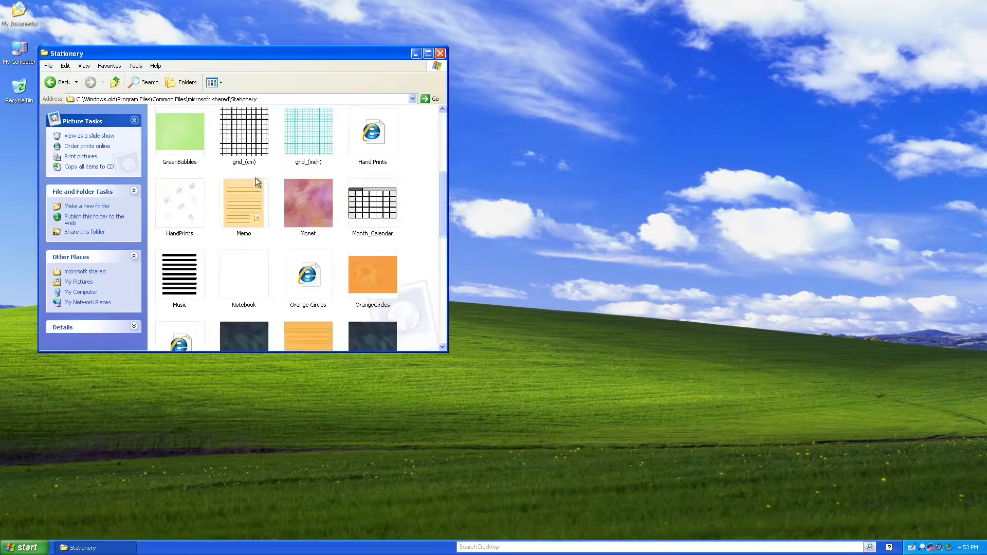
{"action": "left_click", "coordinate": [243, 180]}
{"action": "double_click", "coordinate": [244, 180]}
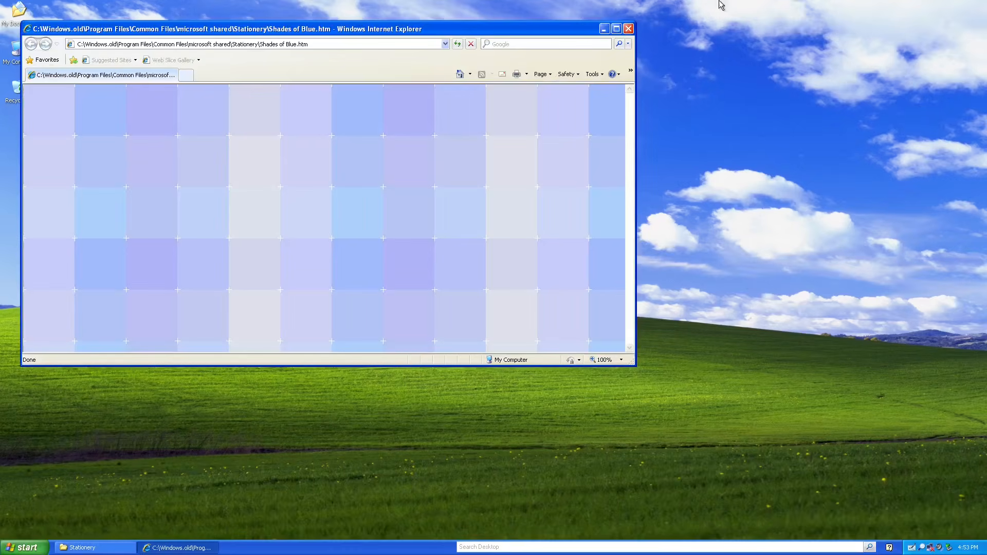
- Maximize and close the Shades of Blue page, and briefly view the Small_News image in the Stationery folder
{"action": "left_click", "coordinate": [617, 28]}
{"action": "left_click", "coordinate": [980, 6]}
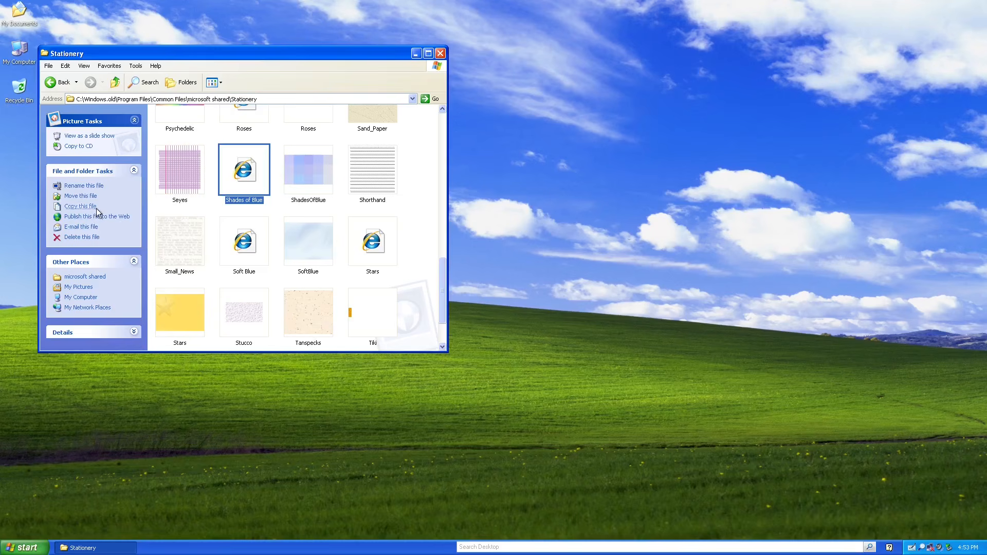
{"action": "double_click", "coordinate": [171, 219]}
{"action": "left_click", "coordinate": [791, 84]}
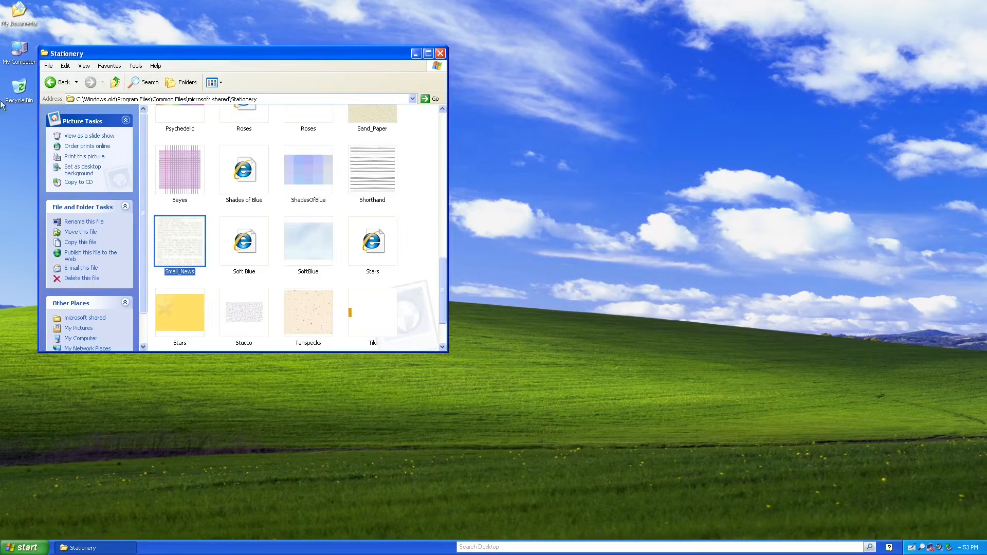
- Go back up to Windows.old and open the Web folder inside its Windows folder
{"action": "left_click", "coordinate": [61, 83]}
{"action": "left_click", "coordinate": [51, 77]}
{"action": "left_click", "coordinate": [51, 77]}
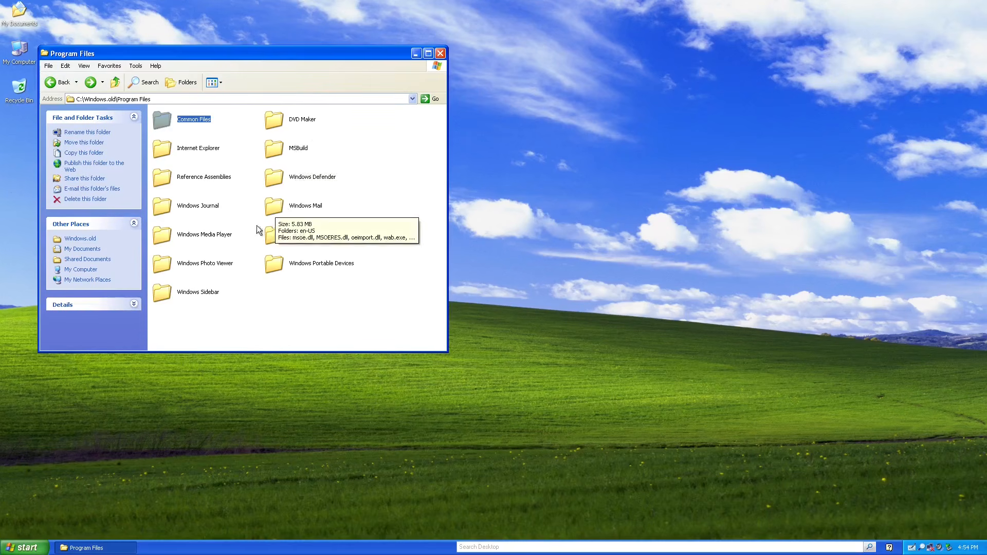
{"action": "left_click", "coordinate": [56, 82]}
{"action": "double_click", "coordinate": [300, 120]}
{"action": "scroll", "coordinate": [319, 177], "scroll_direction": "down", "scroll_amount": 5}
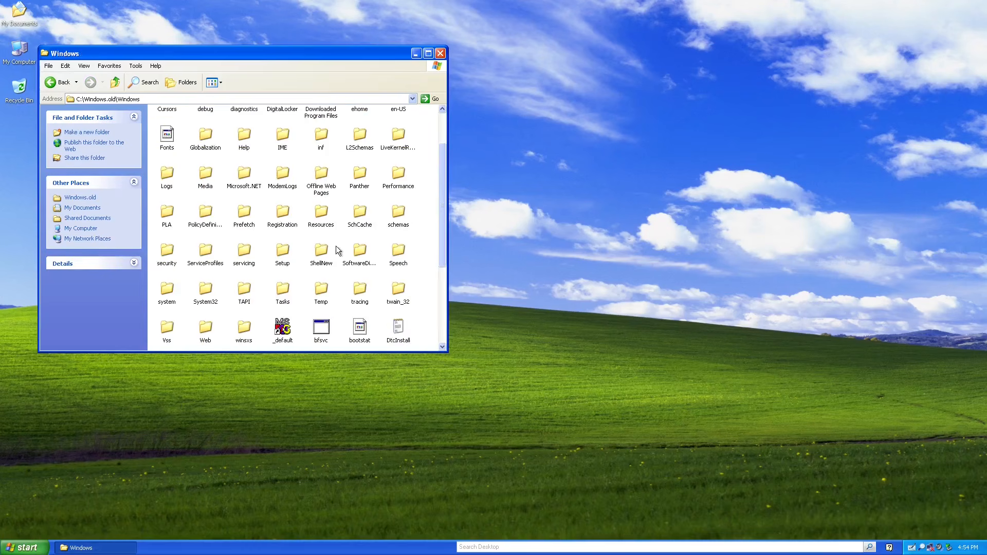
{"action": "double_click", "coordinate": [211, 272]}
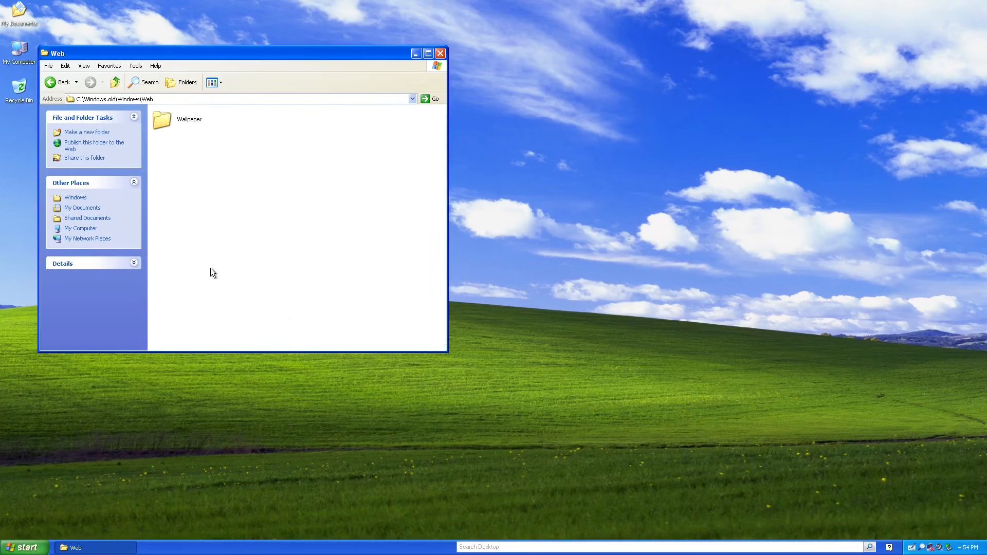
- Set the img0 picture from the Wallpaper\Windows folder as the desktop background
{"action": "double_click", "coordinate": [172, 116]}
{"action": "double_click", "coordinate": [291, 175]}
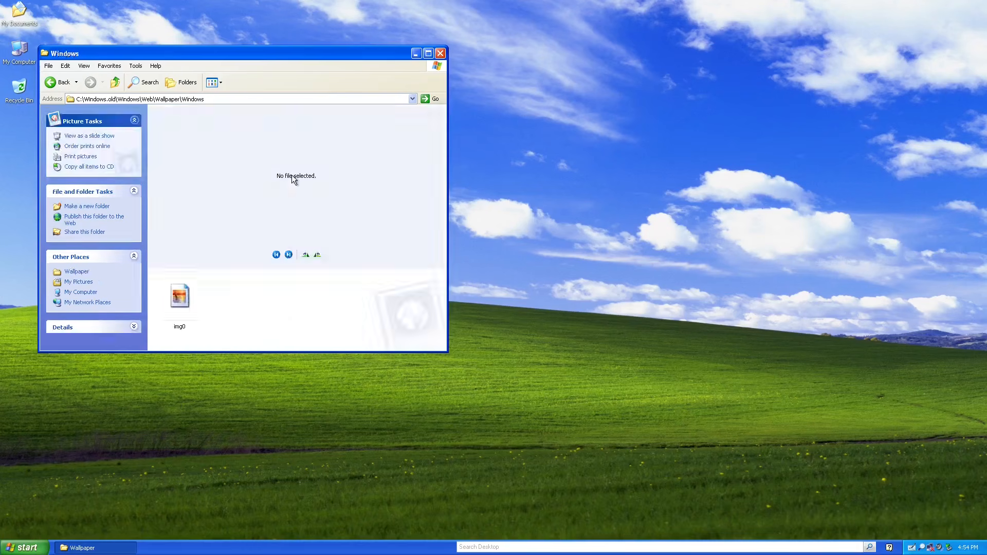
{"action": "right_click", "coordinate": [186, 291]}
{"action": "left_click", "coordinate": [216, 360]}
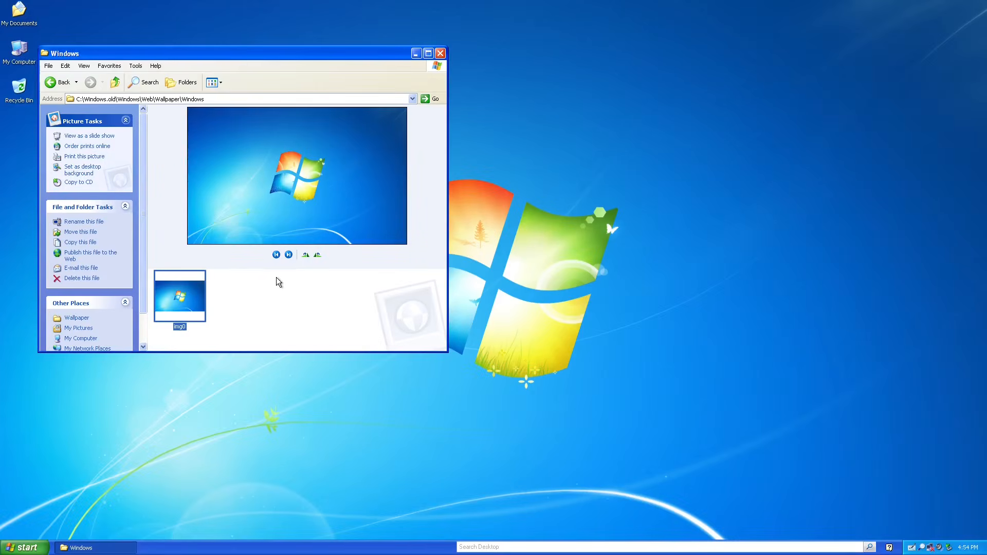
- Return to the Windows.old\Windows folder and open its System32 folder
{"action": "left_click", "coordinate": [53, 80]}
{"action": "left_click", "coordinate": [66, 82]}
{"action": "left_click", "coordinate": [68, 83]}
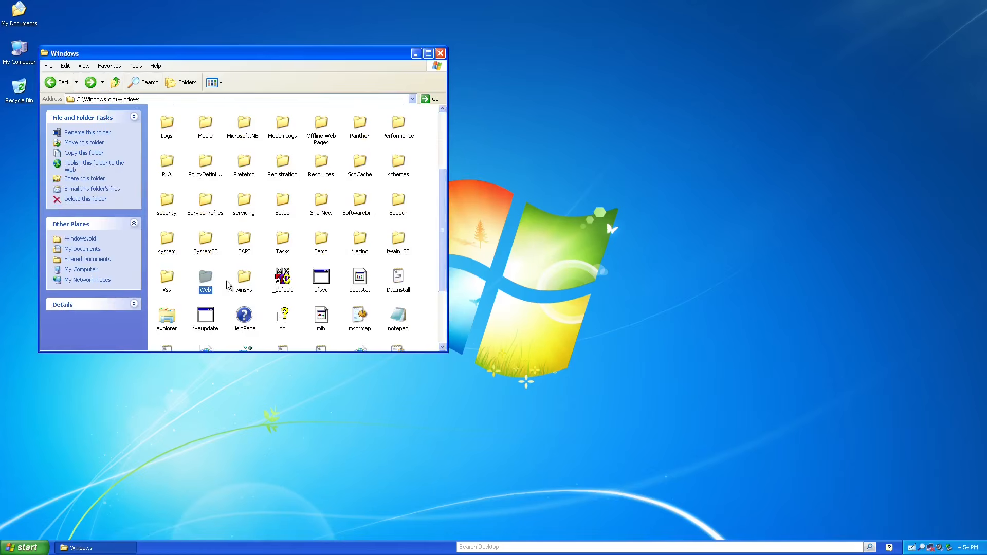
{"action": "scroll", "coordinate": [355, 227], "scroll_direction": "up", "scroll_amount": 2}
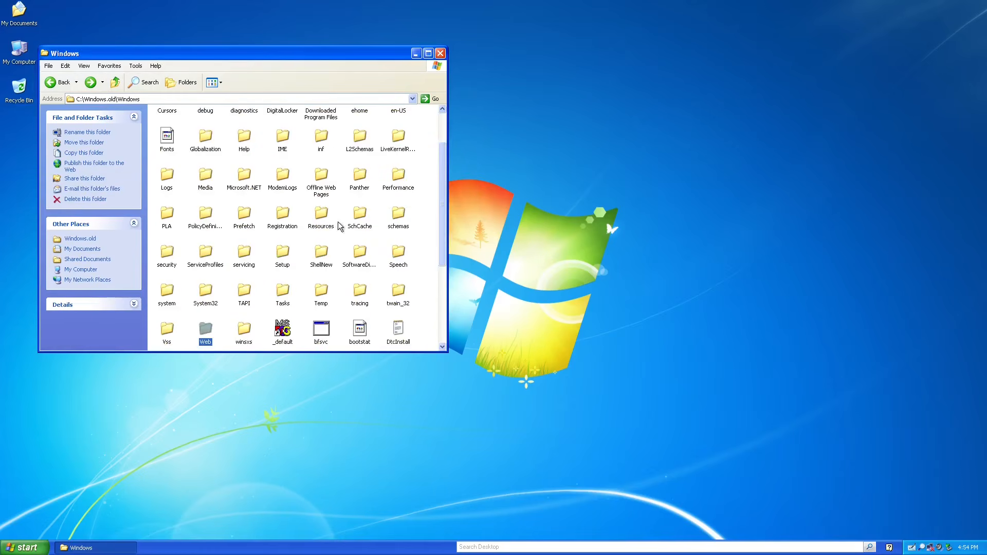
{"action": "double_click", "coordinate": [206, 292]}
- Try to run the Bubbles screen saver from the old System32 folder
{"action": "scroll", "coordinate": [258, 259], "scroll_direction": "down", "scroll_amount": 3}
{"action": "scroll", "coordinate": [256, 258], "scroll_direction": "down", "scroll_amount": 15}
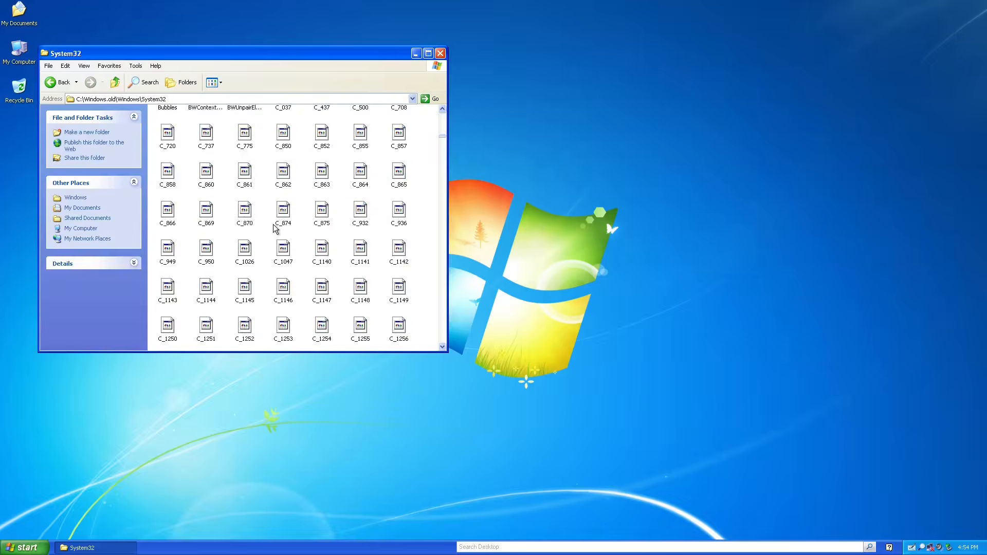
{"action": "scroll", "coordinate": [227, 231], "scroll_direction": "down", "scroll_amount": 3}
{"action": "scroll", "coordinate": [226, 231], "scroll_direction": "up", "scroll_amount": 3}
{"action": "double_click", "coordinate": [169, 265]}
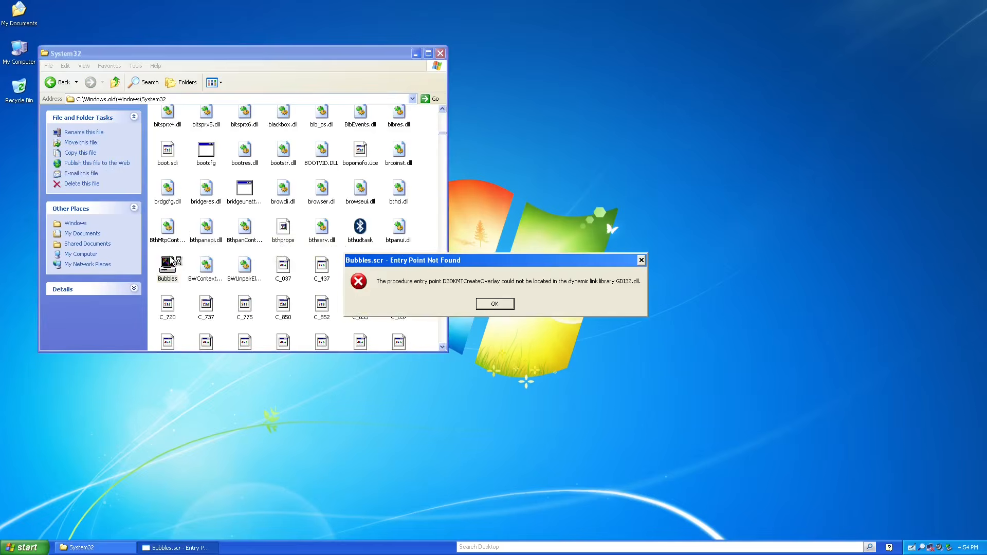
{"action": "left_click", "coordinate": [513, 304]}
- Try the cmd and cliconfg programs in the old System32 folder
{"action": "scroll", "coordinate": [308, 232], "scroll_direction": "down", "scroll_amount": 10}
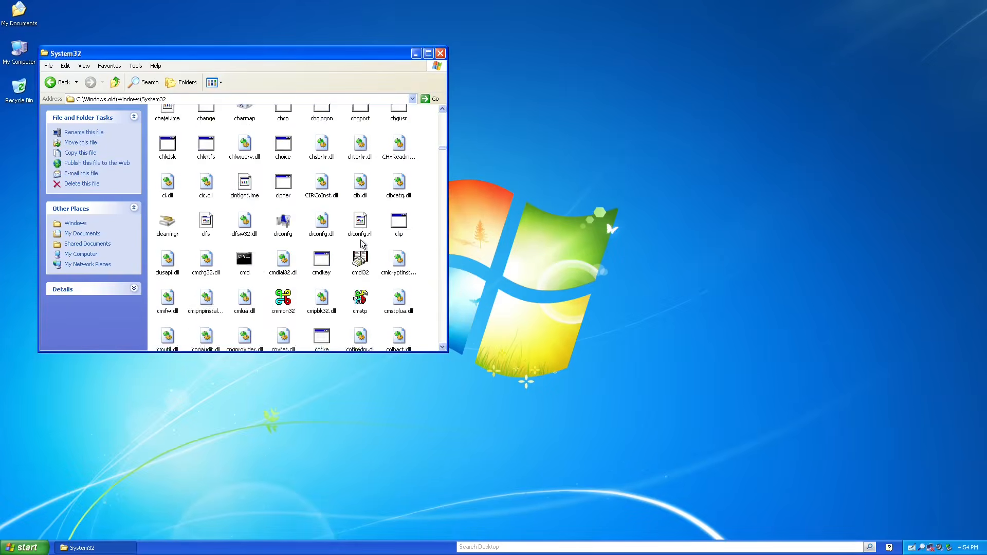
{"action": "double_click", "coordinate": [250, 206]}
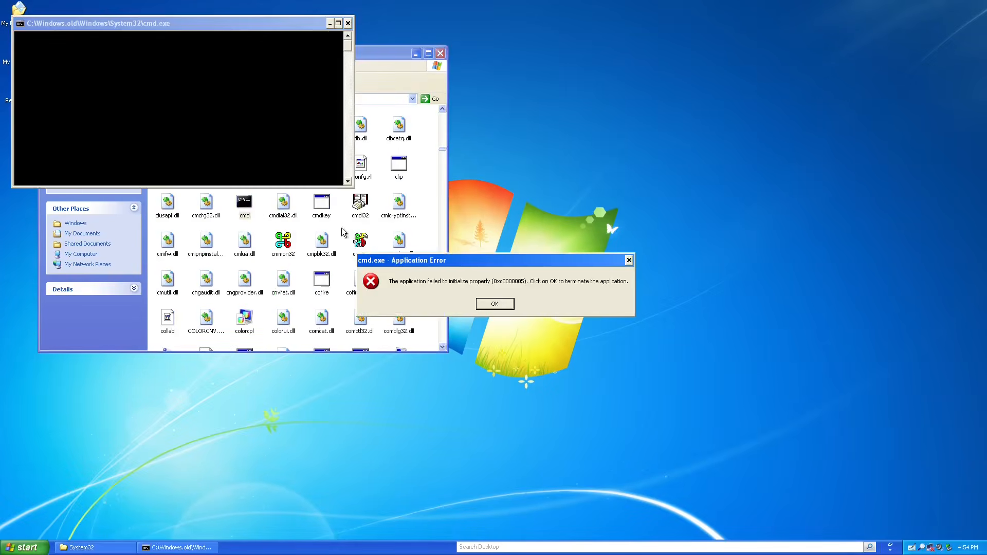
{"action": "left_click", "coordinate": [495, 304]}
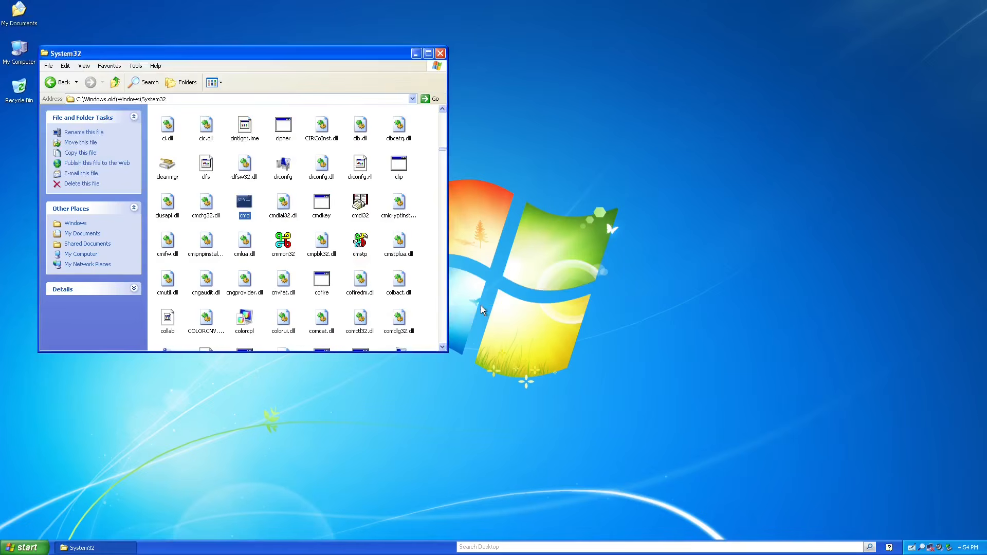
{"action": "double_click", "coordinate": [286, 168]}
{"action": "left_click", "coordinate": [513, 306]}
- Try the dccw and DpiScaling programs in the old System32 folder
{"action": "scroll", "coordinate": [272, 203], "scroll_direction": "down", "scroll_amount": 10}
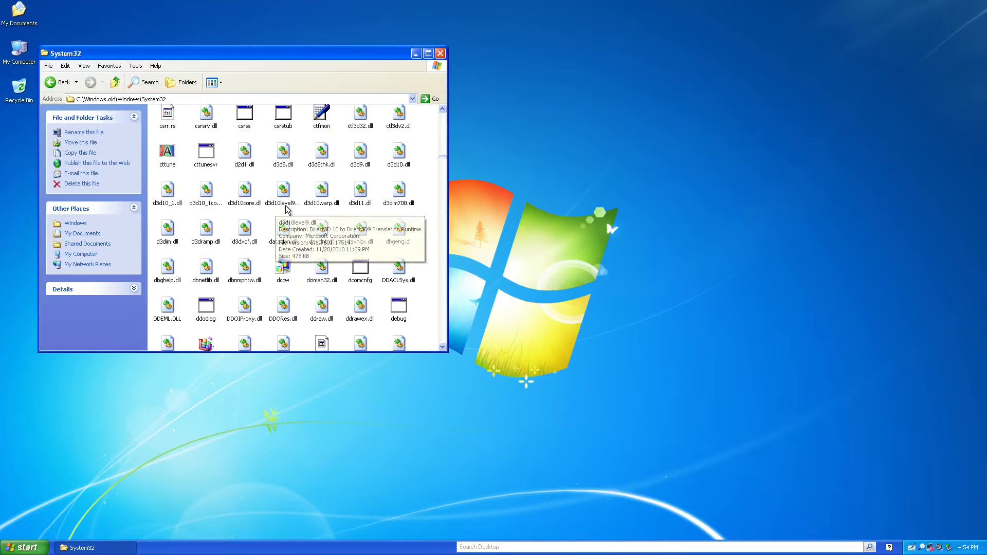
{"action": "double_click", "coordinate": [283, 269]}
{"action": "left_click", "coordinate": [494, 307]}
{"action": "scroll", "coordinate": [405, 290], "scroll_direction": "down", "scroll_amount": 5}
{"action": "scroll", "coordinate": [406, 290], "scroll_direction": "down", "scroll_amount": 10}
{"action": "double_click", "coordinate": [397, 146]}
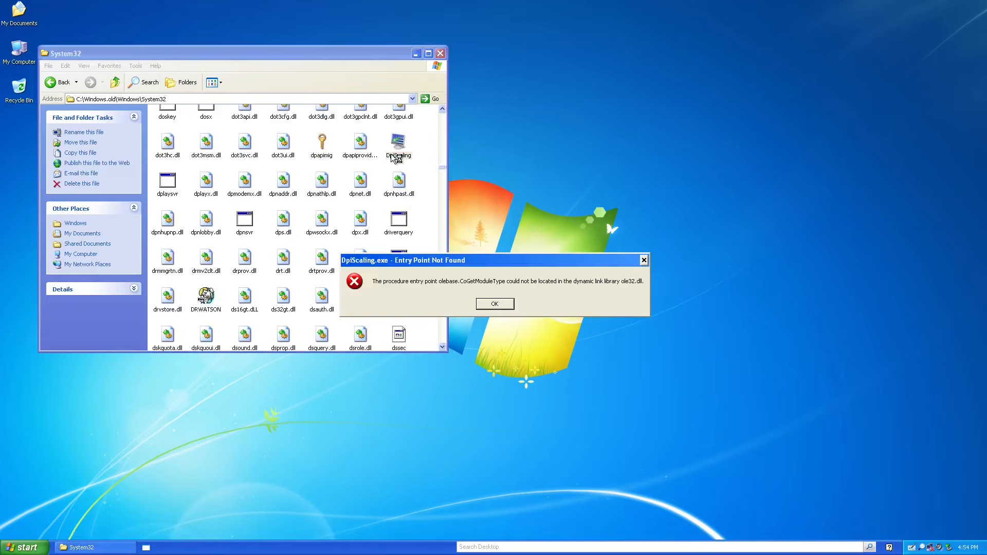
{"action": "left_click", "coordinate": [494, 306]}
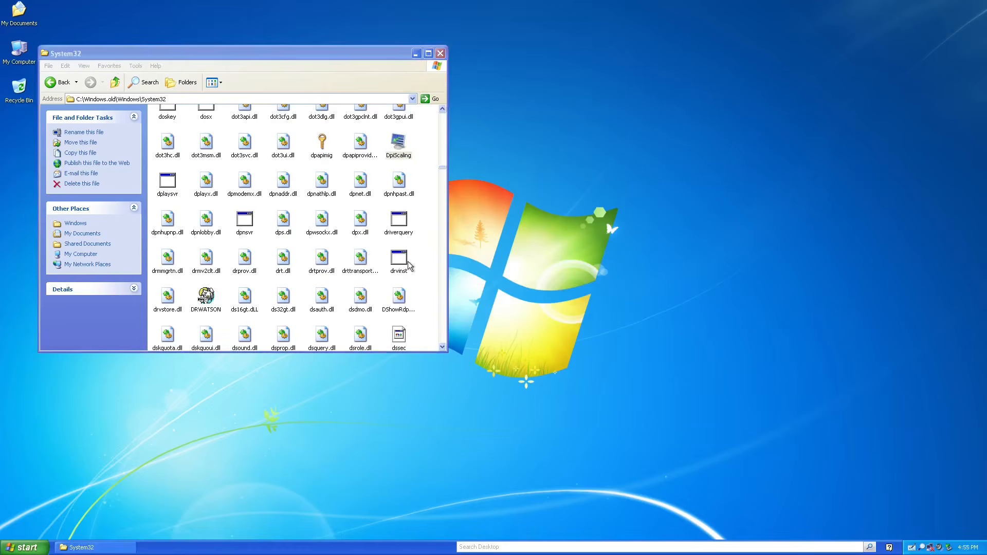
- Jump to the files around the letter O in System32 and try the old notepad program
{"action": "key", "text": "o"}
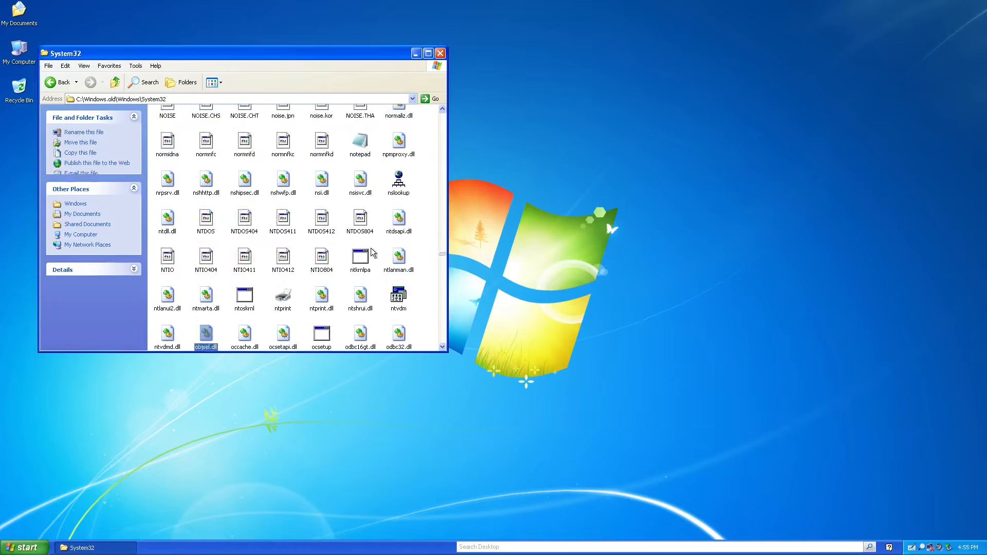
{"action": "double_click", "coordinate": [359, 149]}
{"action": "left_click", "coordinate": [497, 306]}
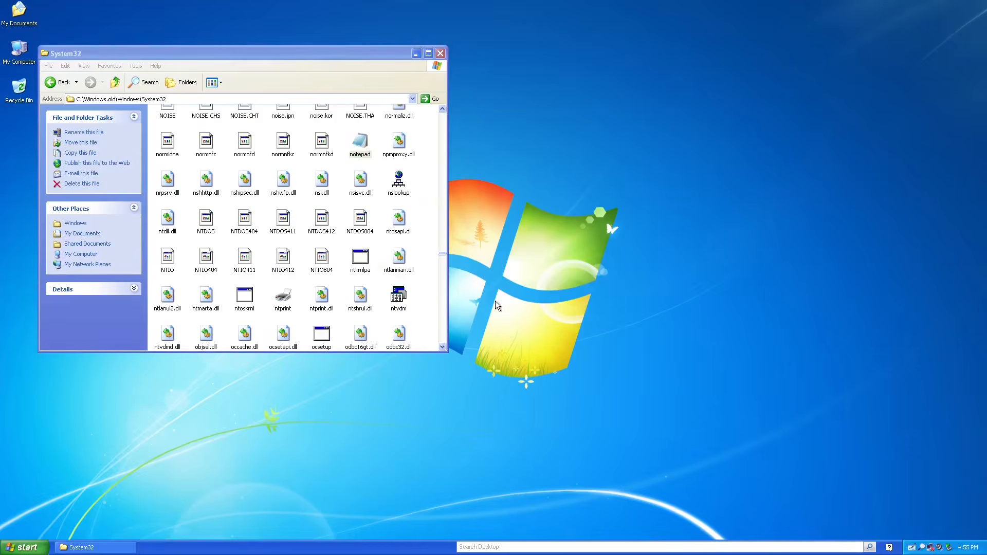
{"action": "left_click", "coordinate": [319, 288]}
- Try the osk and p2phost programs in the old System32 folder
{"action": "scroll", "coordinate": [316, 298], "scroll_direction": "down", "scroll_amount": 10}
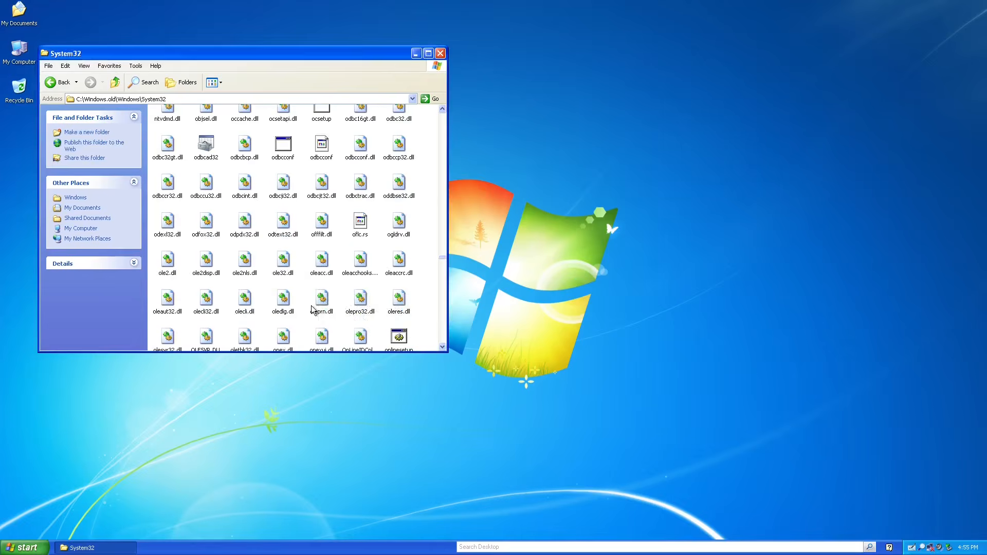
{"action": "double_click", "coordinate": [406, 206]}
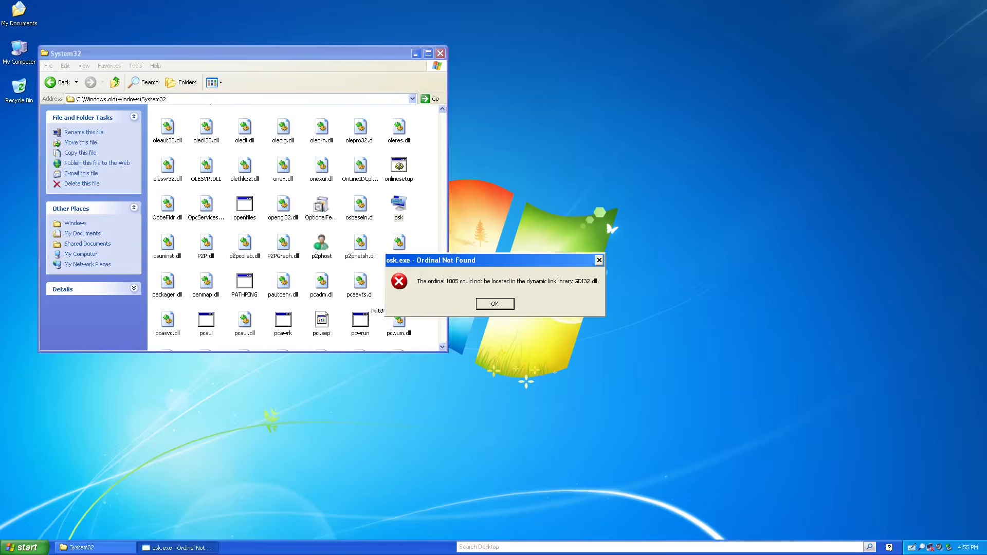
{"action": "left_click", "coordinate": [492, 308]}
{"action": "double_click", "coordinate": [322, 242]}
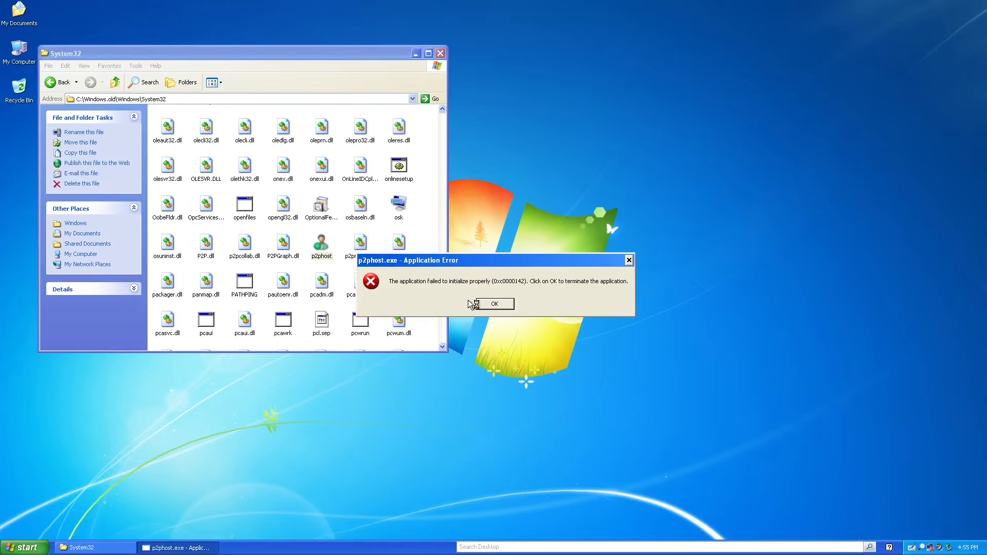
{"action": "left_click", "coordinate": [476, 304]}
- Try the first perfmon file and view the PerfCenterCpl image in the picture viewer
{"action": "left_click", "coordinate": [399, 281]}
{"action": "scroll", "coordinate": [413, 168], "scroll_direction": "down", "scroll_amount": 3}
{"action": "double_click", "coordinate": [399, 230]}
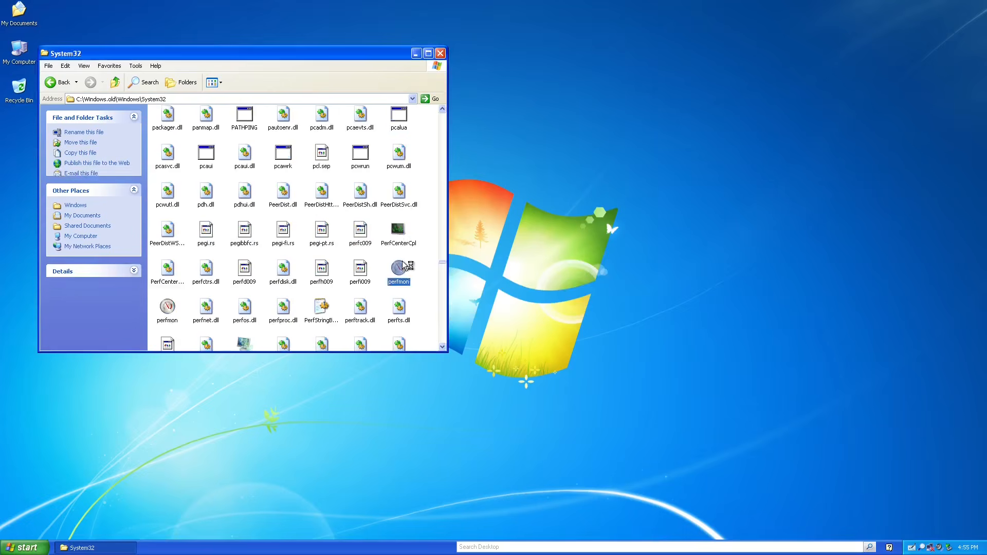
{"action": "left_click", "coordinate": [495, 304]}
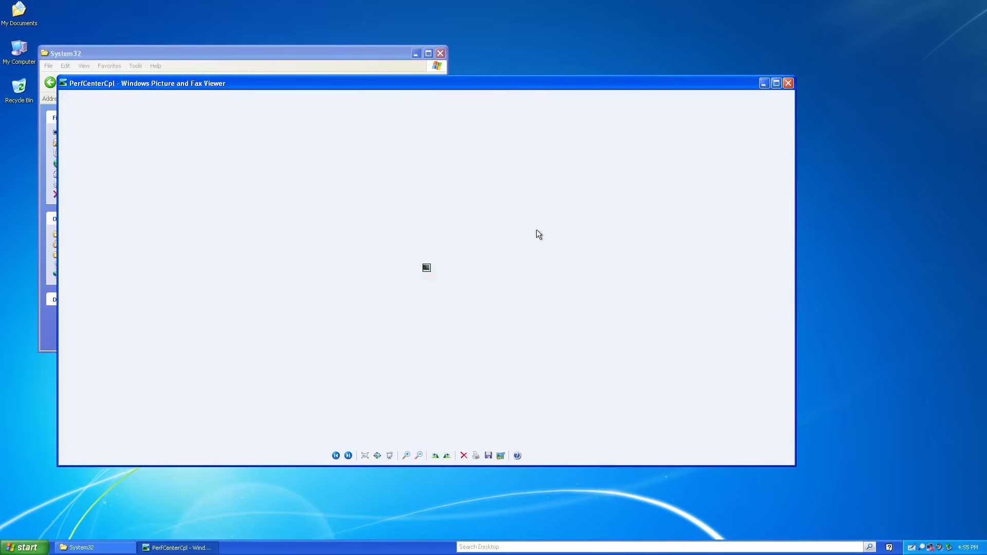
{"action": "left_click", "coordinate": [789, 83]}
- Launch Performance Monitor from the other perfmon file, view the System Overview counter log's properties, and close it
{"action": "scroll", "coordinate": [229, 268], "scroll_direction": "down", "scroll_amount": 3}
{"action": "double_click", "coordinate": [169, 146]}
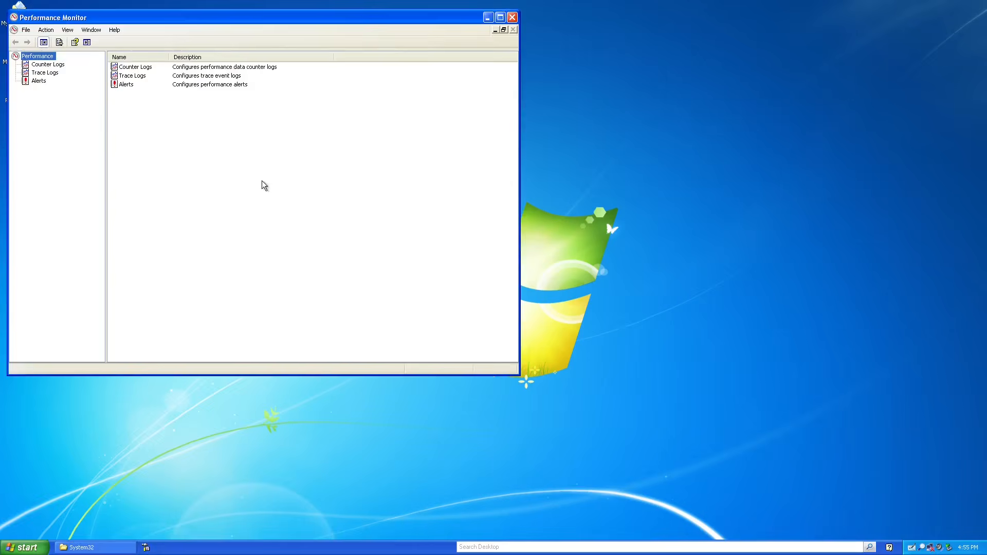
{"action": "left_click_drag", "start_coordinate": [178, 19], "coordinate": [322, 73]}
{"action": "left_click", "coordinate": [188, 121]}
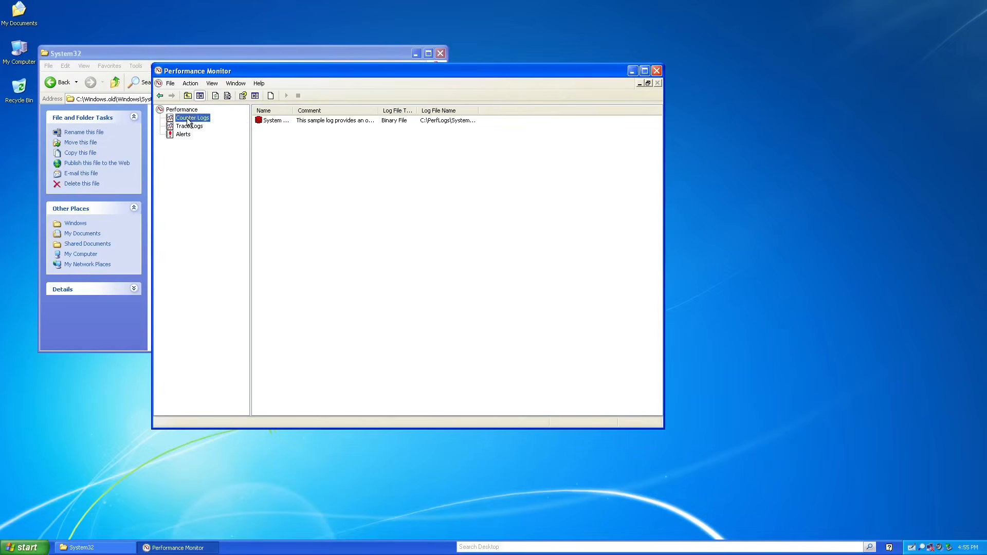
{"action": "left_click", "coordinate": [269, 120]}
{"action": "double_click", "coordinate": [362, 122]}
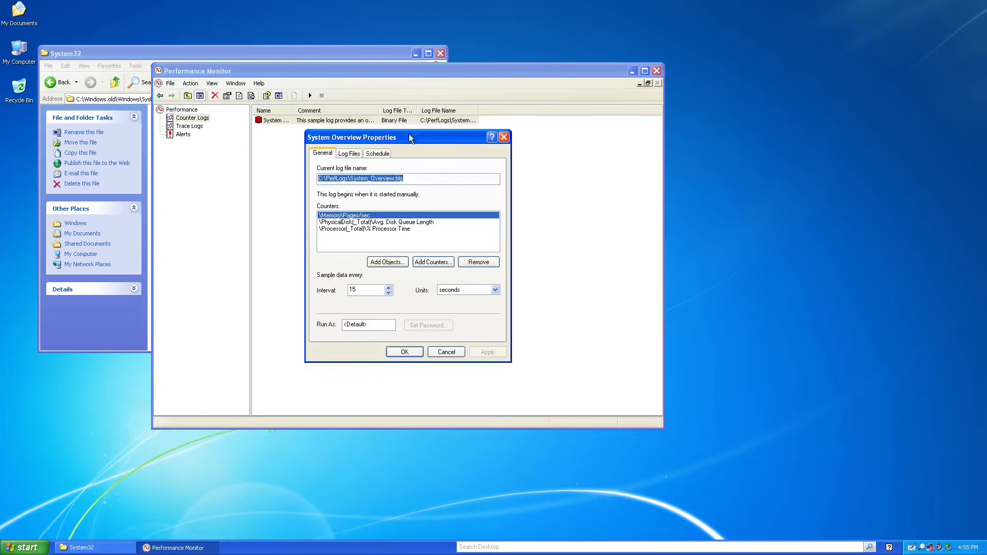
{"action": "left_click", "coordinate": [505, 138]}
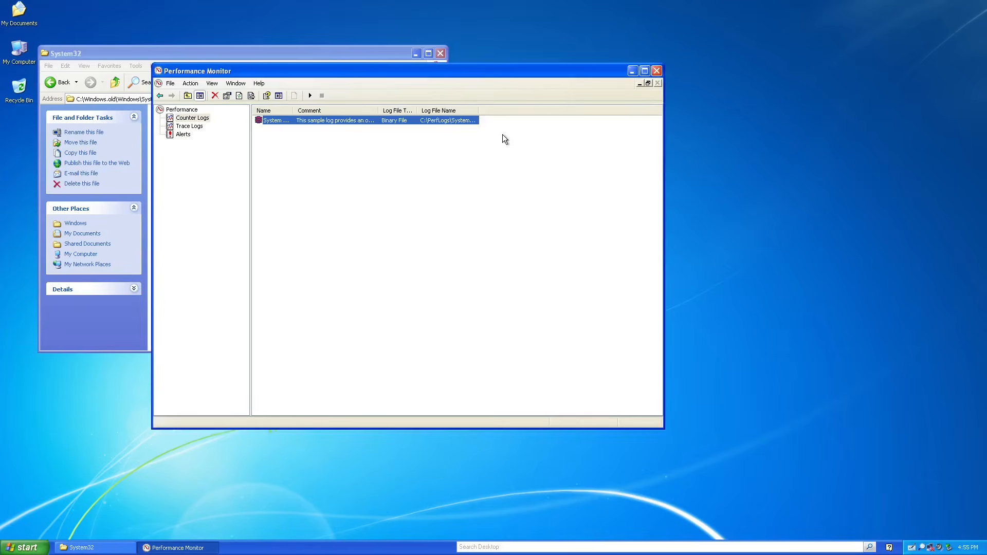
{"action": "left_click", "coordinate": [657, 71]}
- Try further programs after perfmon in System32, including the projector-icon presentation program and printui
{"action": "double_click", "coordinate": [244, 178]}
{"action": "left_click", "coordinate": [503, 308]}
{"action": "left_click", "coordinate": [390, 258]}
{"action": "scroll", "coordinate": [283, 253], "scroll_direction": "down", "scroll_amount": 5}
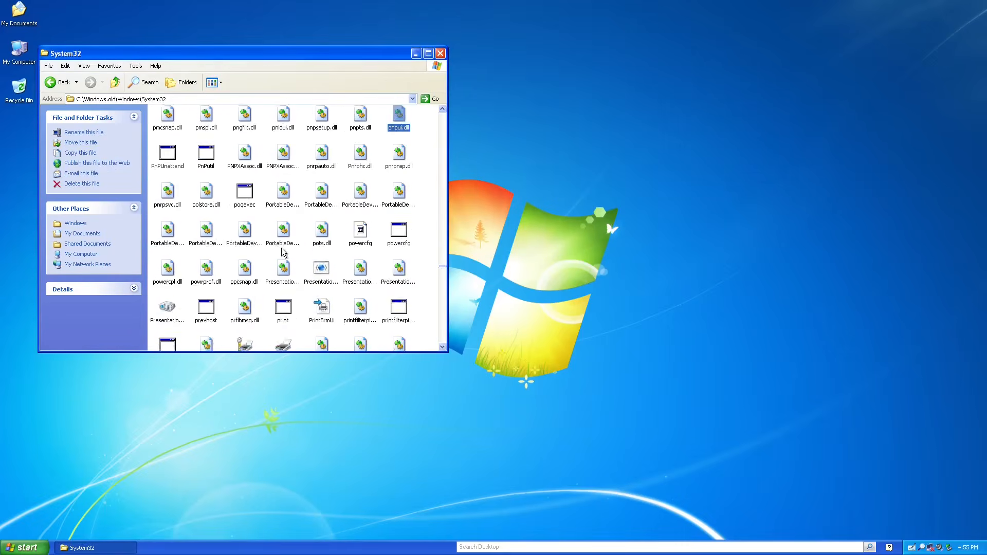
{"action": "double_click", "coordinate": [173, 255]}
{"action": "left_click", "coordinate": [495, 304]}
{"action": "double_click", "coordinate": [283, 178]}
{"action": "left_click", "coordinate": [494, 305]}
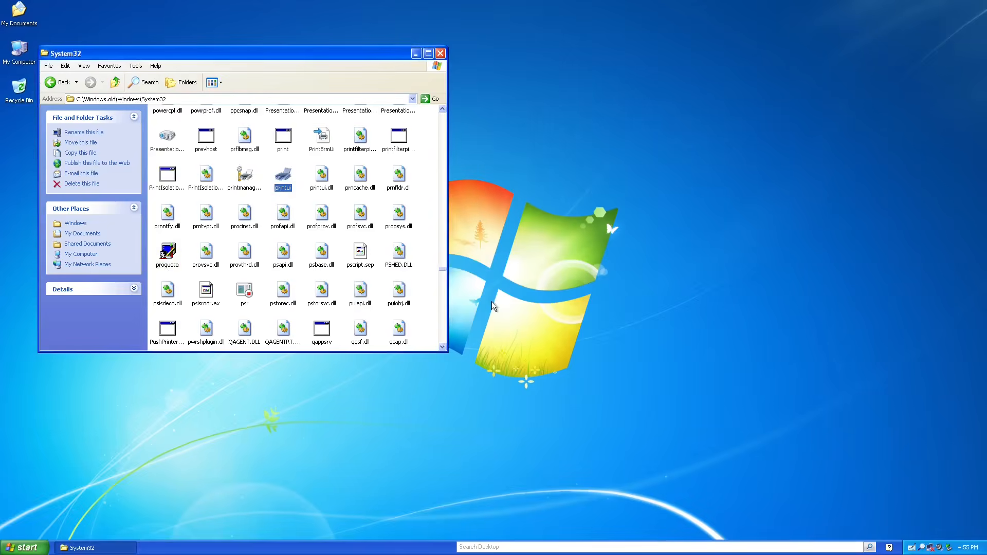
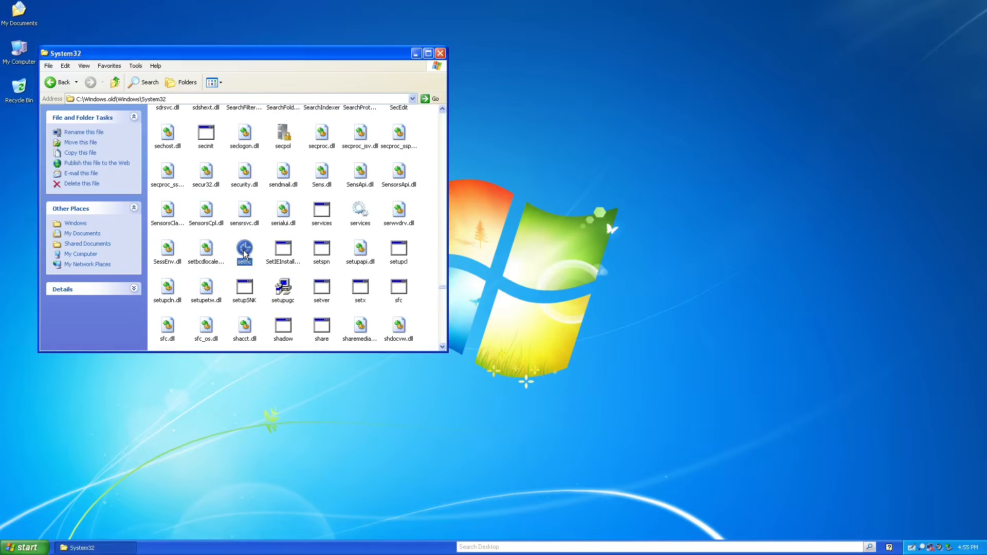
- Try the setupugc and SoundRecorder programs in the old System32 folder
{"action": "left_click", "coordinate": [284, 292]}
{"action": "left_click", "coordinate": [486, 307]}
{"action": "left_click", "coordinate": [485, 307]}
{"action": "scroll", "coordinate": [363, 288], "scroll_direction": "down", "scroll_amount": 9}
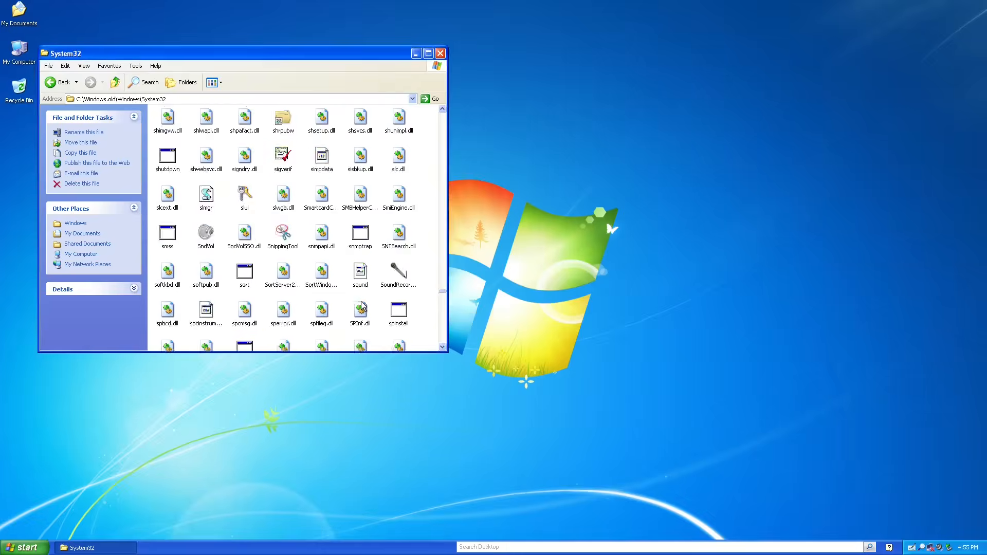
{"action": "double_click", "coordinate": [398, 224]}
{"action": "left_click", "coordinate": [488, 307]}
- Try the StikyNot and verifier programs in the old System32 folder
{"action": "scroll", "coordinate": [397, 277], "scroll_direction": "down", "scroll_amount": 9}
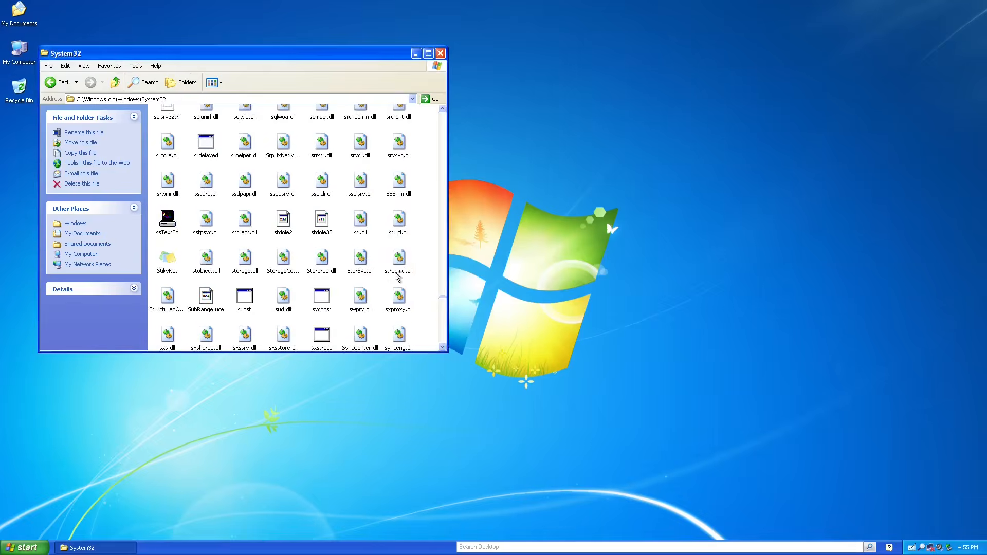
{"action": "double_click", "coordinate": [165, 262]}
{"action": "left_click", "coordinate": [495, 304]}
{"action": "scroll", "coordinate": [288, 226], "scroll_direction": "down", "scroll_amount": 9}
{"action": "double_click", "coordinate": [247, 205]}
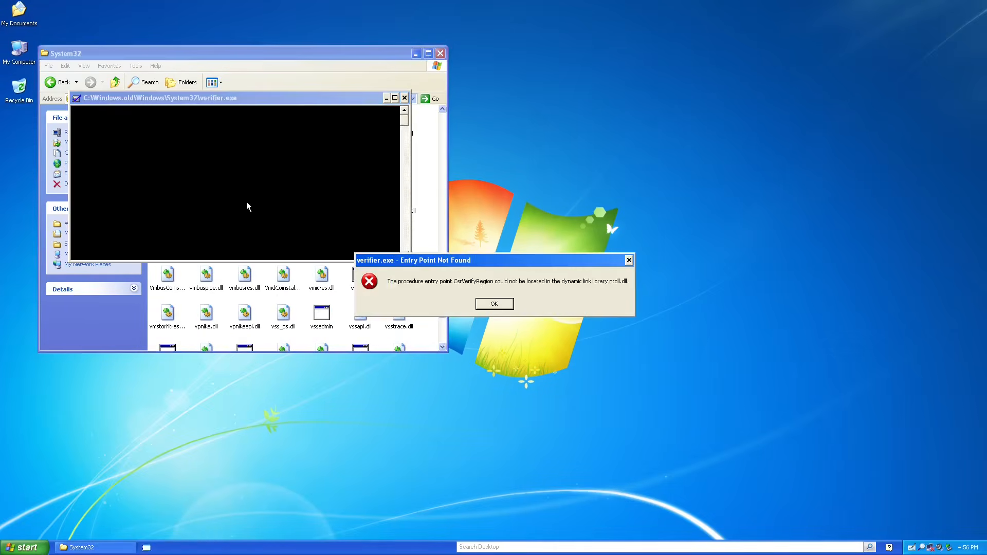
{"action": "left_click", "coordinate": [494, 304]}
{"action": "scroll", "coordinate": [397, 278], "scroll_direction": "down", "scroll_amount": 5}
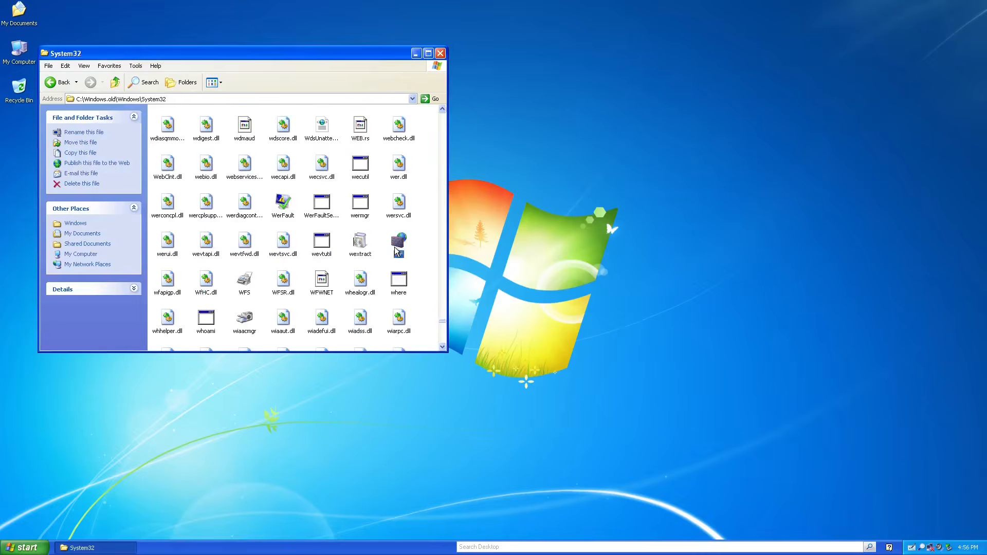
- Try the wextract program and the program beside it in the old System32 folder, and dismiss their dialogs
{"action": "double_click", "coordinate": [396, 251]}
{"action": "left_click", "coordinate": [558, 19]}
{"action": "double_click", "coordinate": [360, 241]}
{"action": "left_click", "coordinate": [295, 215]}
{"action": "left_click", "coordinate": [502, 304]}
{"action": "left_click", "coordinate": [504, 304]}
- Try the winver and wksprt programs in the old System32 folder
{"action": "scroll", "coordinate": [396, 279], "scroll_direction": "down", "scroll_amount": 6}
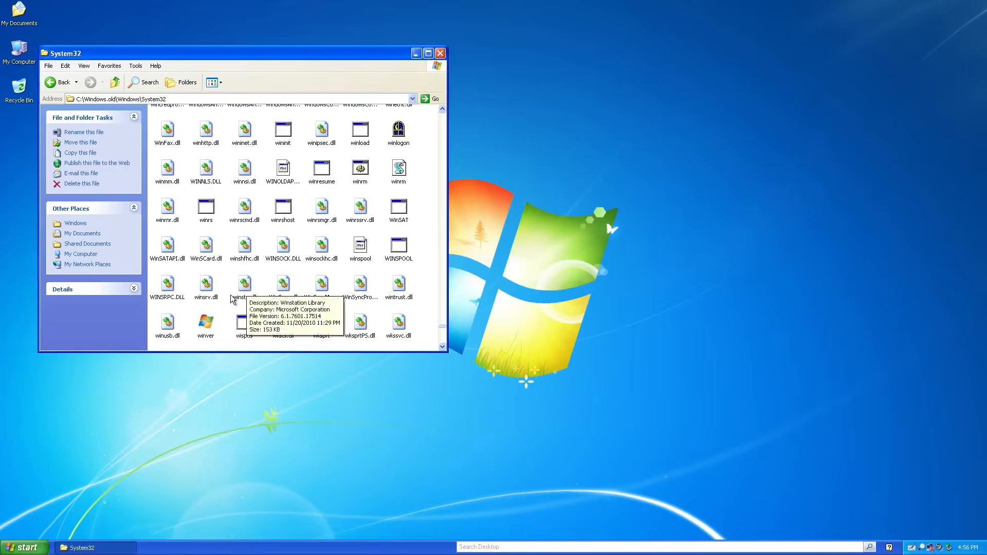
{"action": "double_click", "coordinate": [206, 323]}
{"action": "left_click", "coordinate": [486, 305]}
{"action": "double_click", "coordinate": [328, 331]}
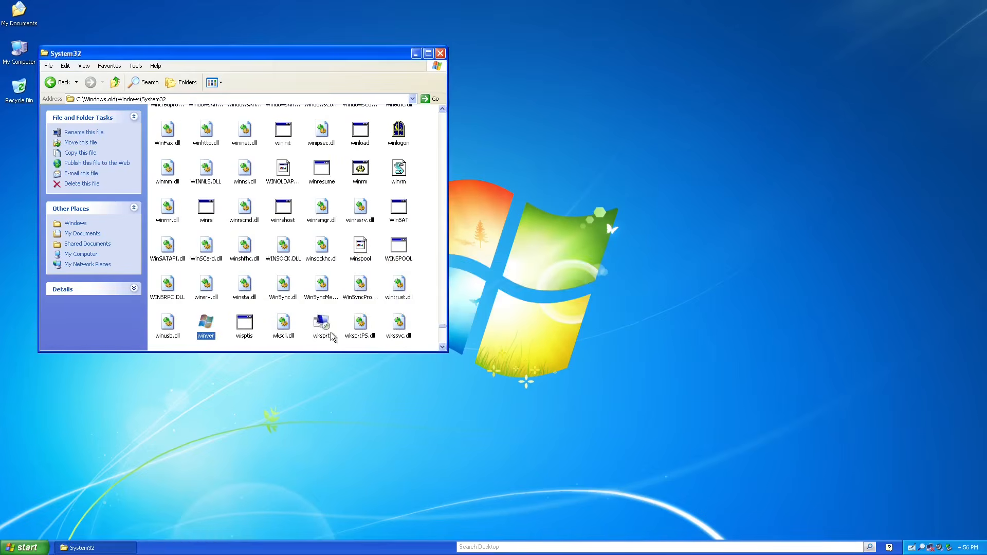
{"action": "left_click", "coordinate": [494, 303]}
- Open the EDIT help file and the edit program in the old System32 folder, and force the edit program to end
{"action": "scroll", "coordinate": [293, 231], "scroll_direction": "up", "scroll_amount": 20}
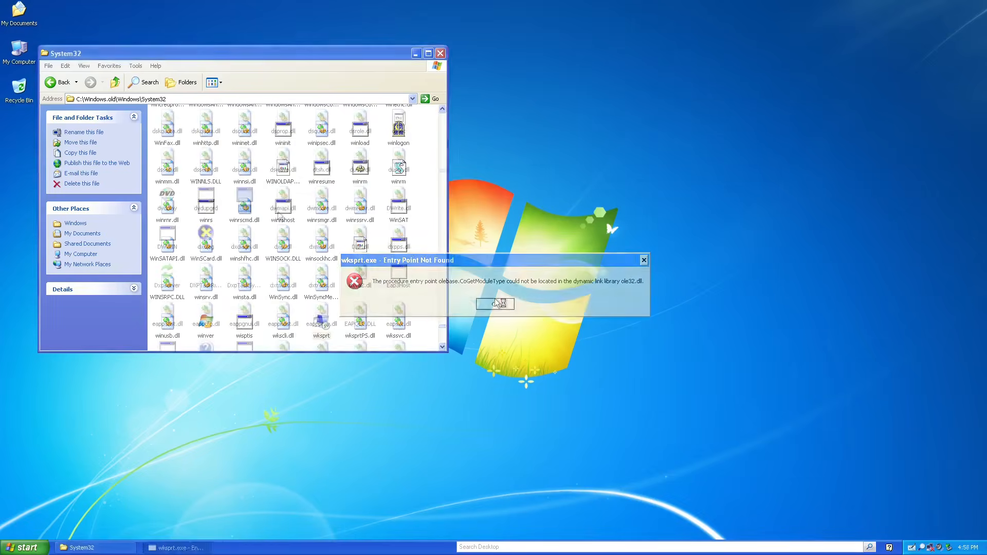
{"action": "double_click", "coordinate": [206, 293]}
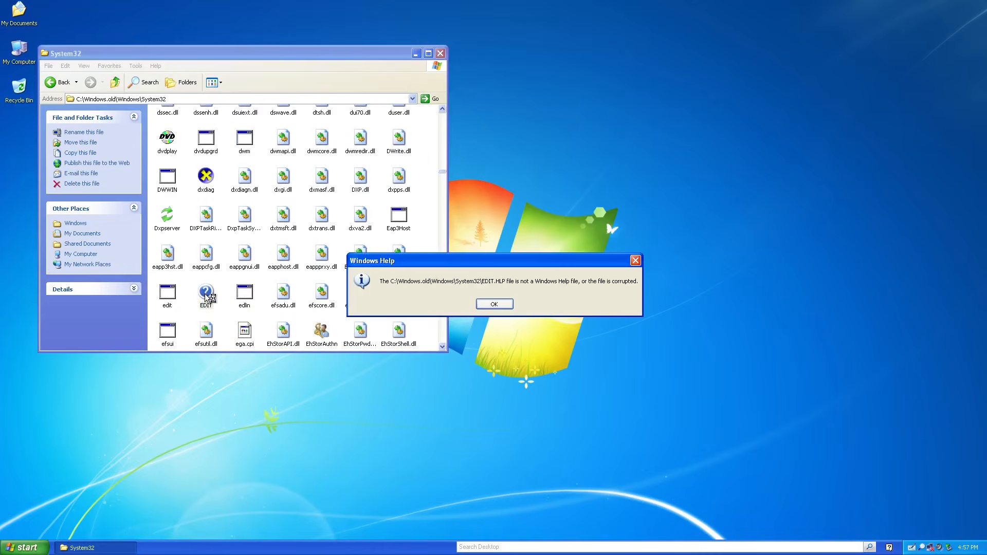
{"action": "left_click", "coordinate": [495, 305]}
{"action": "double_click", "coordinate": [165, 291]}
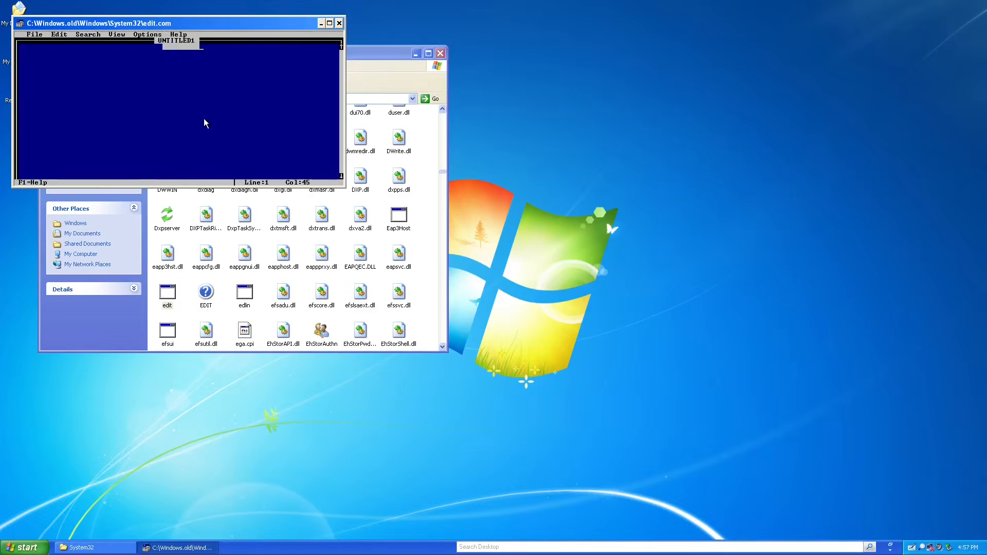
{"action": "left_click", "coordinate": [360, 53]}
{"action": "left_click", "coordinate": [57, 82]}
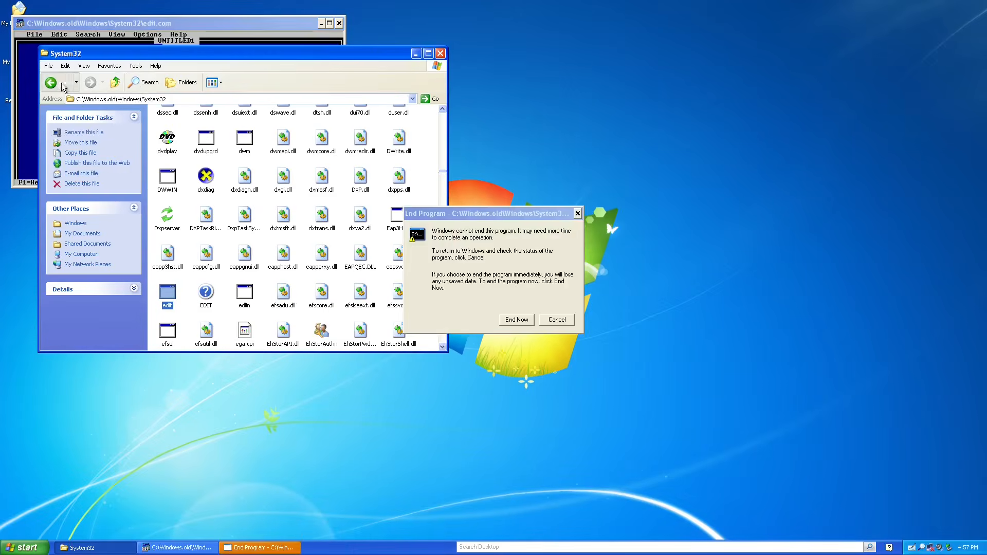
{"action": "left_click", "coordinate": [516, 318]}
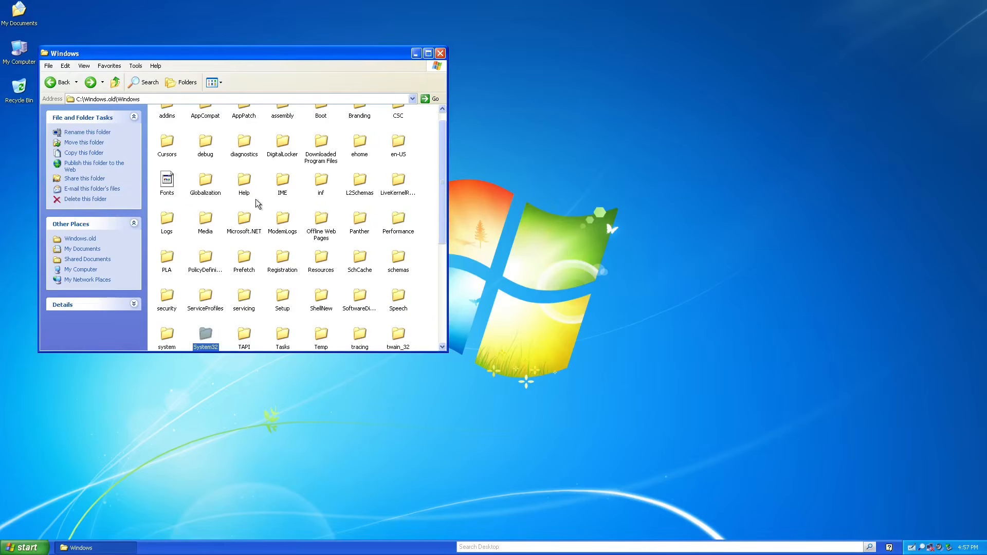
- Open Program Files in Windows.old and examine its Windows Portable Devices and Windows Journal folders
{"action": "left_click", "coordinate": [46, 78]}
{"action": "double_click", "coordinate": [203, 121]}
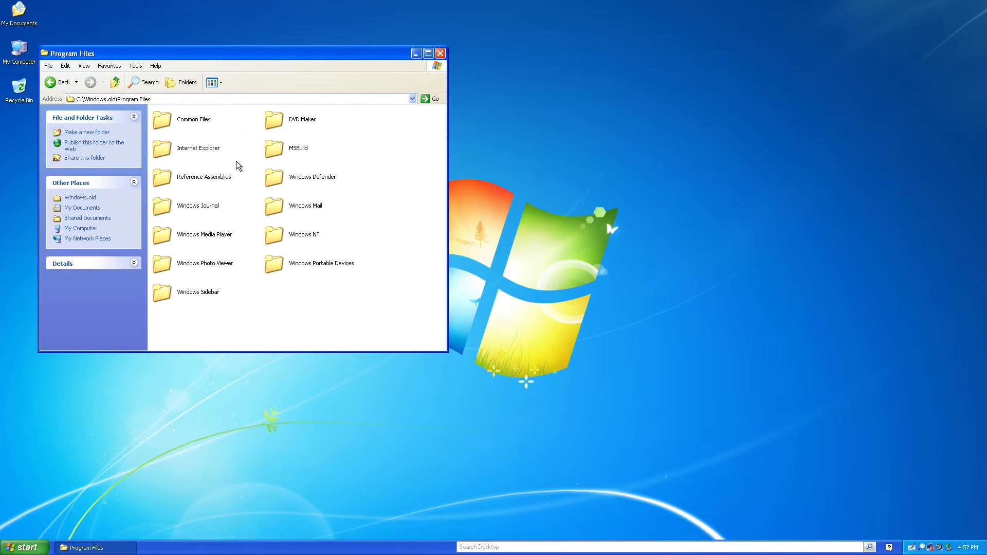
{"action": "double_click", "coordinate": [289, 266]}
{"action": "left_click", "coordinate": [57, 83]}
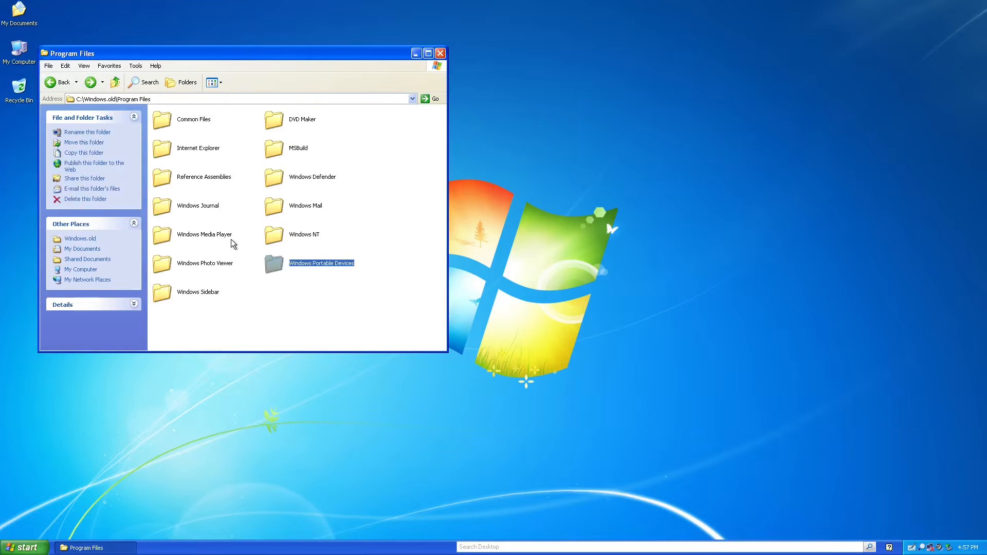
{"action": "double_click", "coordinate": [206, 209]}
{"action": "left_click", "coordinate": [54, 83]}
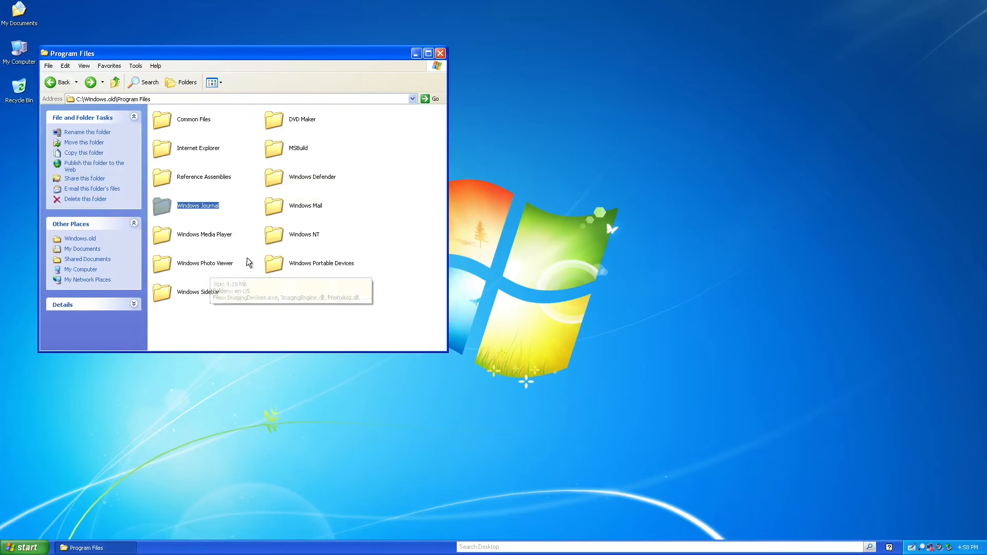
- Examine the MSBuild folder down to the Windows Workflow Foundation v3.0 folder, and return to Program Files
{"action": "double_click", "coordinate": [272, 149]}
{"action": "double_click", "coordinate": [170, 120]}
{"action": "double_click", "coordinate": [170, 120]}
{"action": "double_click", "coordinate": [172, 120]}
{"action": "key", "text": "BackSpace"}
{"action": "key", "text": "BackSpace"}
{"action": "key", "text": "BackSpace"}
{"action": "key", "text": "BackSpace"}
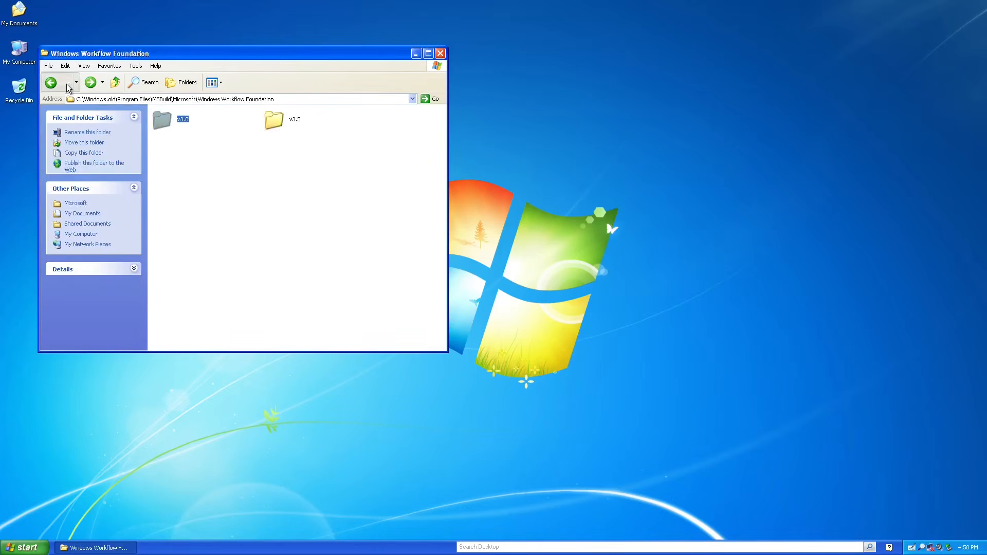
- Examine the Reference Assemblies folder down to its v3.0 framework files, and return to Program Files
{"action": "double_click", "coordinate": [216, 180]}
{"action": "double_click", "coordinate": [169, 120]}
{"action": "double_click", "coordinate": [169, 120]}
{"action": "double_click", "coordinate": [170, 119]}
{"action": "scroll", "coordinate": [296, 227], "scroll_direction": "down", "scroll_amount": 5}
{"action": "scroll", "coordinate": [296, 226], "scroll_direction": "up", "scroll_amount": 5}
{"action": "left_click", "coordinate": [61, 83]}
{"action": "left_click", "coordinate": [60, 83]}
{"action": "left_click", "coordinate": [60, 82]}
{"action": "left_click", "coordinate": [60, 83]}
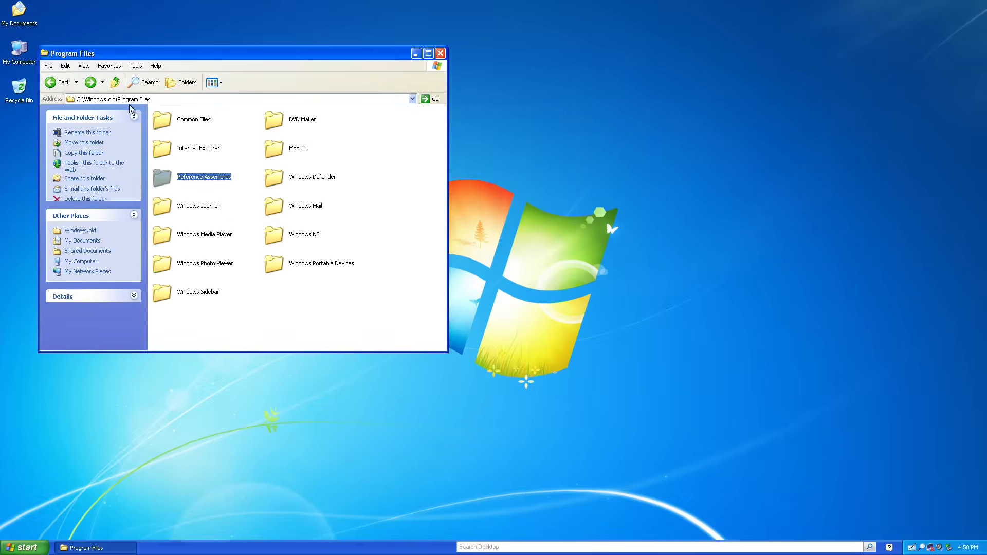
- Examine the Windows Journal and Windows Media Player folders, selecting wmplayer, and return to Program Files
{"action": "double_click", "coordinate": [210, 208]}
{"action": "left_click", "coordinate": [61, 82]}
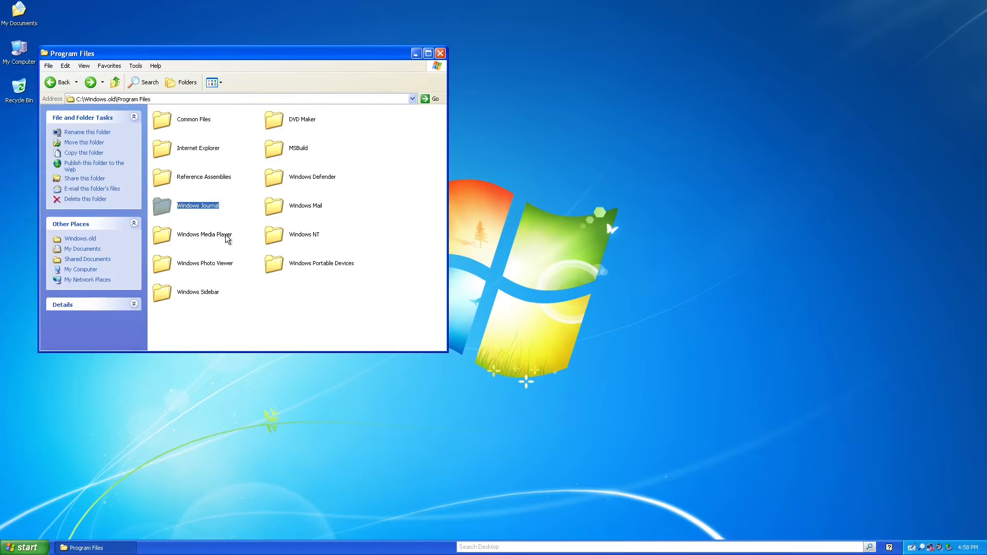
{"action": "double_click", "coordinate": [221, 232]}
{"action": "scroll", "coordinate": [220, 236], "scroll_direction": "down", "scroll_amount": 5}
{"action": "left_click", "coordinate": [295, 189]}
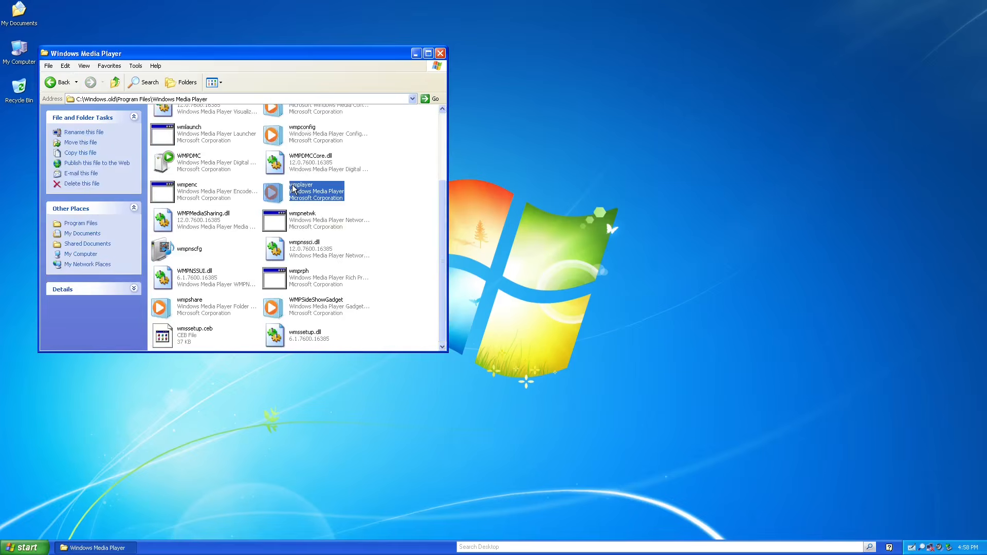
{"action": "left_click", "coordinate": [60, 83]}
- Check the Windows Photo Viewer and Windows Defender folders in the old Program Files
{"action": "left_click", "coordinate": [224, 263]}
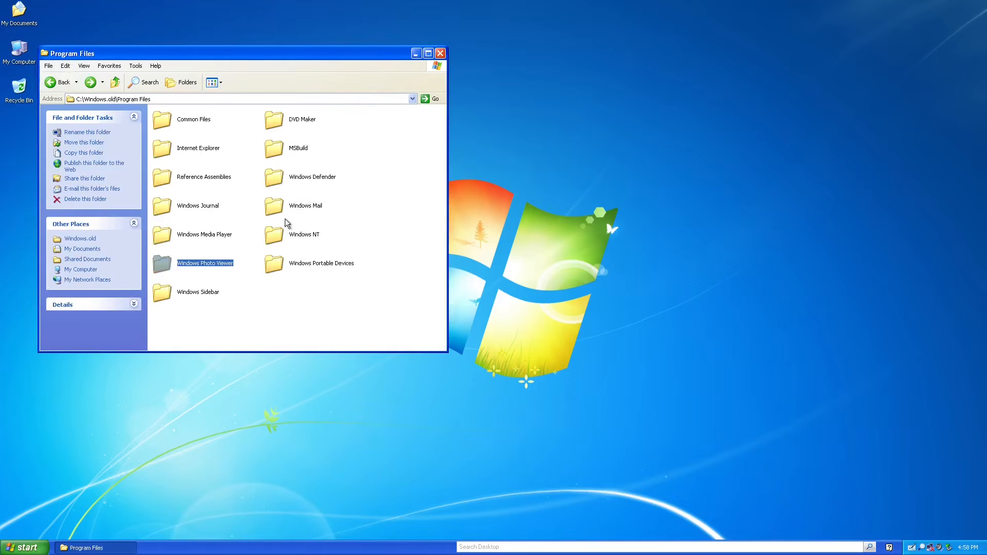
{"action": "double_click", "coordinate": [306, 176]}
{"action": "left_click", "coordinate": [60, 84]}
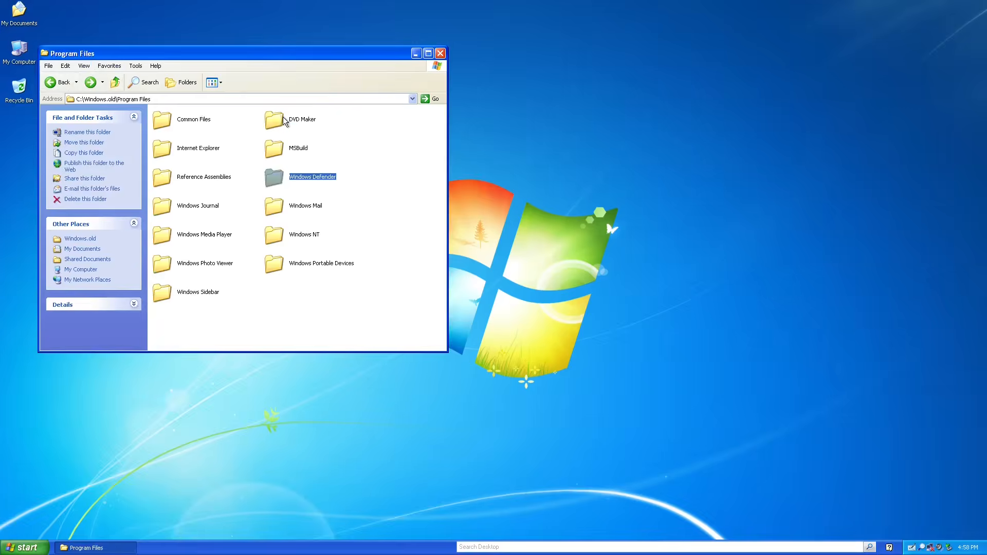
- Try the DVDMaker program in the DVD Maker folder, and return to Program Files
{"action": "double_click", "coordinate": [283, 116]}
{"action": "double_click", "coordinate": [291, 184]}
{"action": "left_click", "coordinate": [494, 303]}
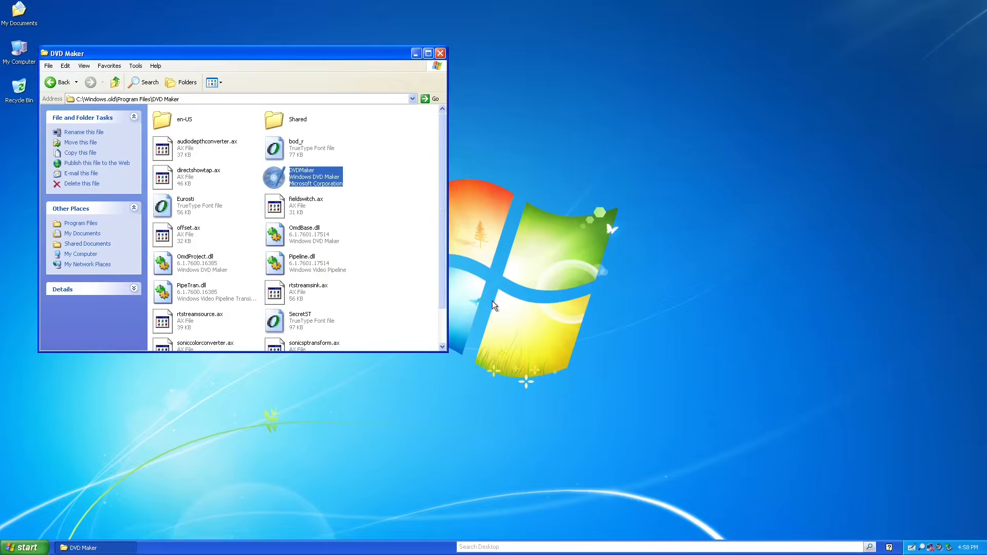
{"action": "scroll", "coordinate": [137, 167], "scroll_direction": "down", "scroll_amount": 1}
{"action": "left_click", "coordinate": [49, 66]}
{"action": "left_click", "coordinate": [60, 82]}
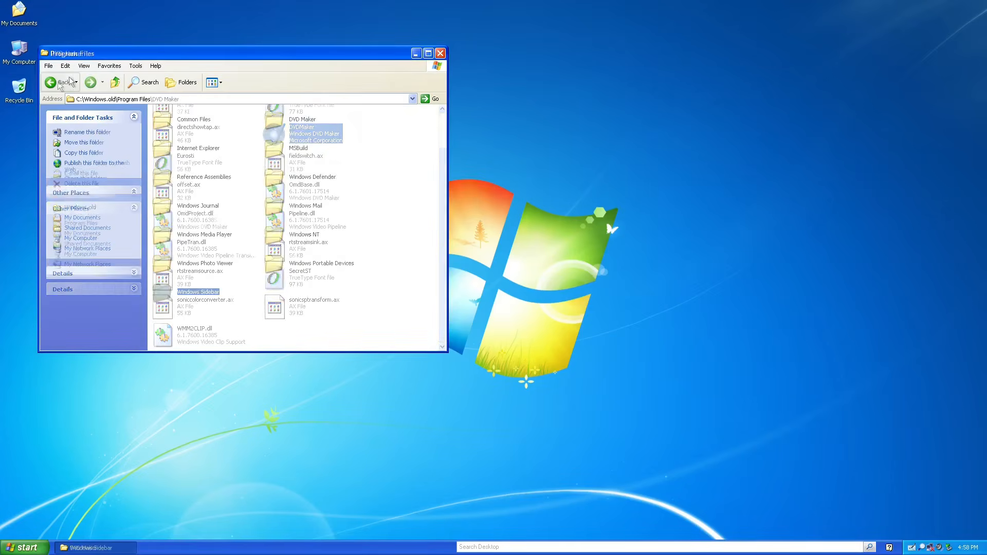
- Open the Windows NT folder in Program Files and examine its TableTextService folder
{"action": "key", "text": "Right"}
{"action": "key", "text": "Up"}
{"action": "key", "text": "Return"}
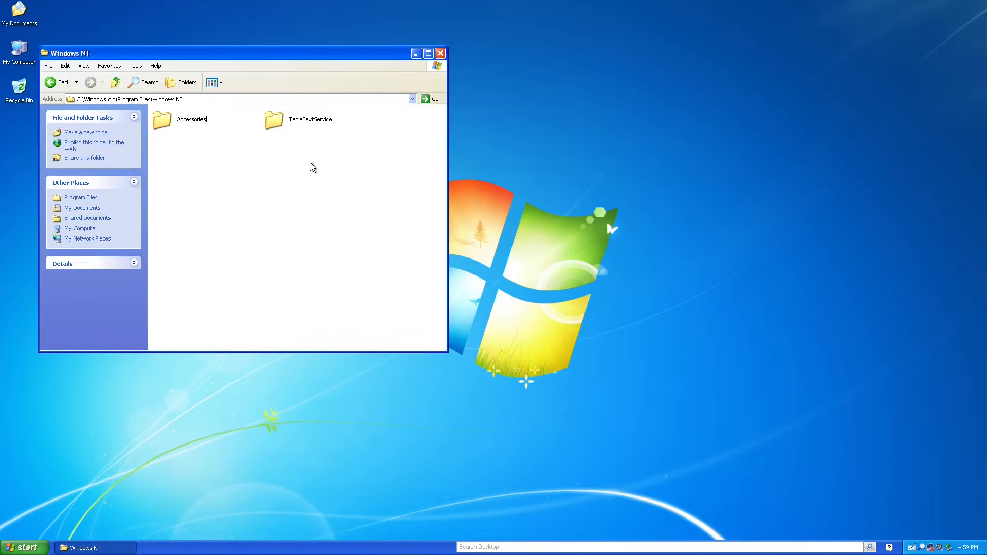
{"action": "key", "text": "Right"}
{"action": "key", "text": "Return"}
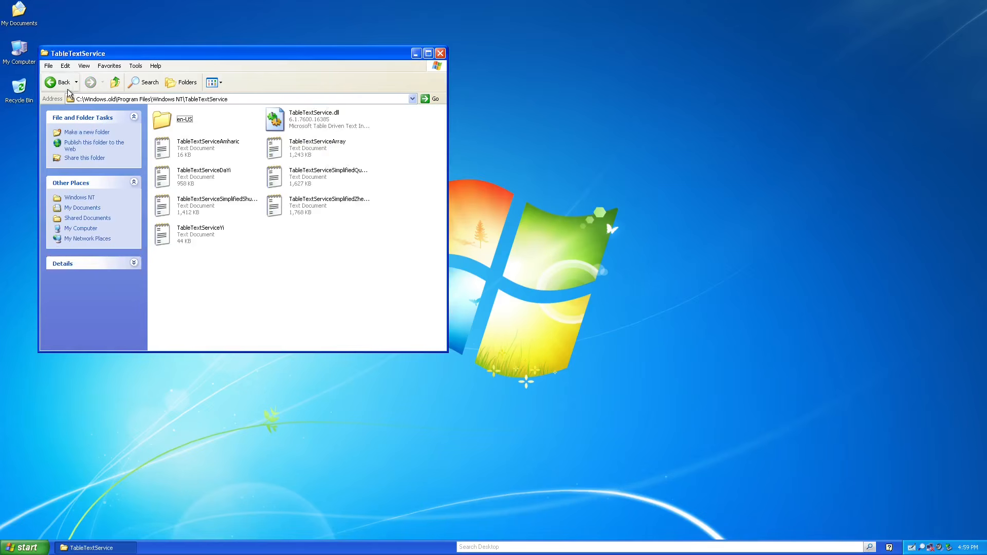
- Launch the old wordpad program from the Accessories folder inside Windows NT
{"action": "key", "text": "BackSpace"}
{"action": "key", "text": "Left"}
{"action": "key", "text": "Return"}
{"action": "key", "text": "Right"}
{"action": "key", "text": "Return"}
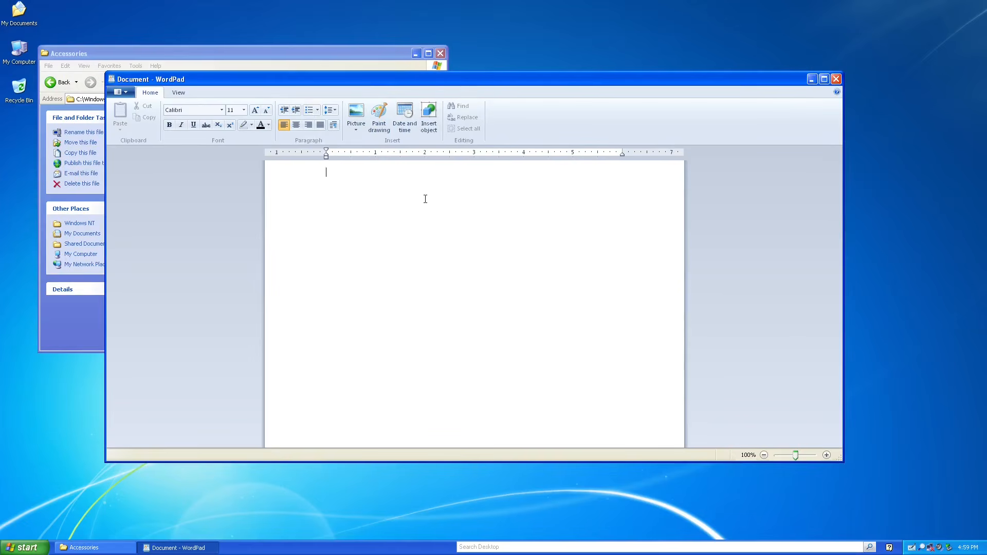
- Try entering "asdf" in the WordPad document and open the picture selection dialog, then cancel it
{"action": "type", "text": "asdf"}
{"action": "key", "text": "ctrl+a"}
{"action": "left_click", "coordinate": [356, 125]}
{"action": "left_click", "coordinate": [367, 144]}
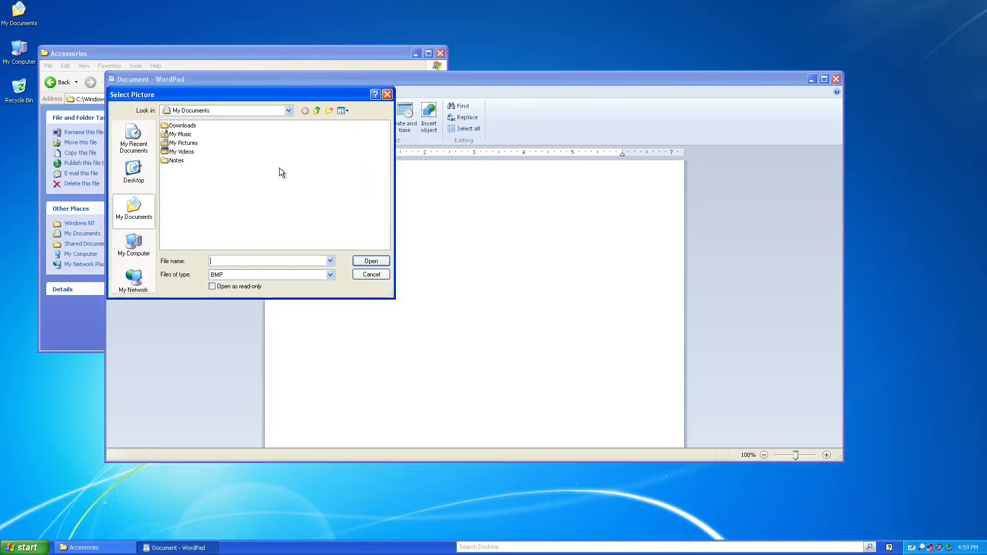
{"action": "key", "text": "Escape"}
- Insert a Paint drawing containing a short curved stroke into the WordPad document
{"action": "left_click", "coordinate": [379, 118]}
{"action": "left_click_drag", "start_coordinate": [79, 93], "coordinate": [119, 77]}
{"action": "left_click", "coordinate": [133, 9]}
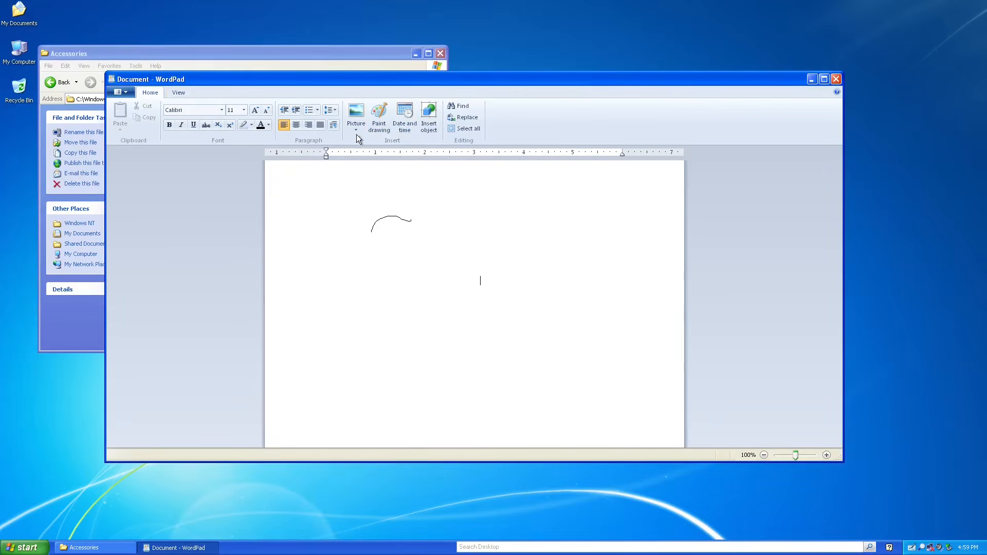
- Try WordPad's view options and return to the home commands
{"action": "left_click", "coordinate": [186, 95]}
{"action": "left_click", "coordinate": [193, 107]}
{"action": "left_click", "coordinate": [193, 107]}
{"action": "left_click", "coordinate": [155, 93]}
- Switch to the Accessories folder window, return to Program Files, and examine the Reference Assemblies v3.0 framework files again
{"action": "left_click", "coordinate": [257, 58]}
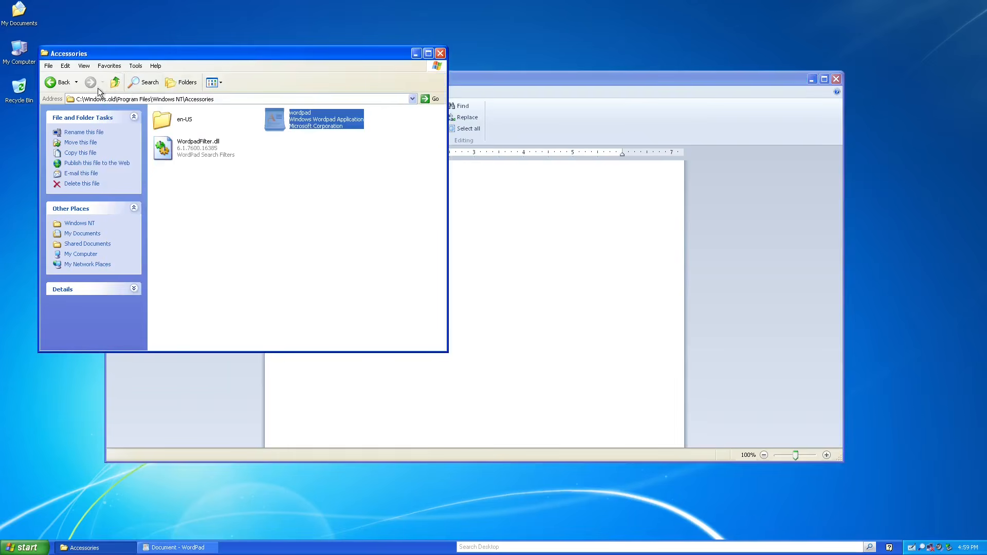
{"action": "left_click", "coordinate": [57, 84]}
{"action": "left_click", "coordinate": [58, 84]}
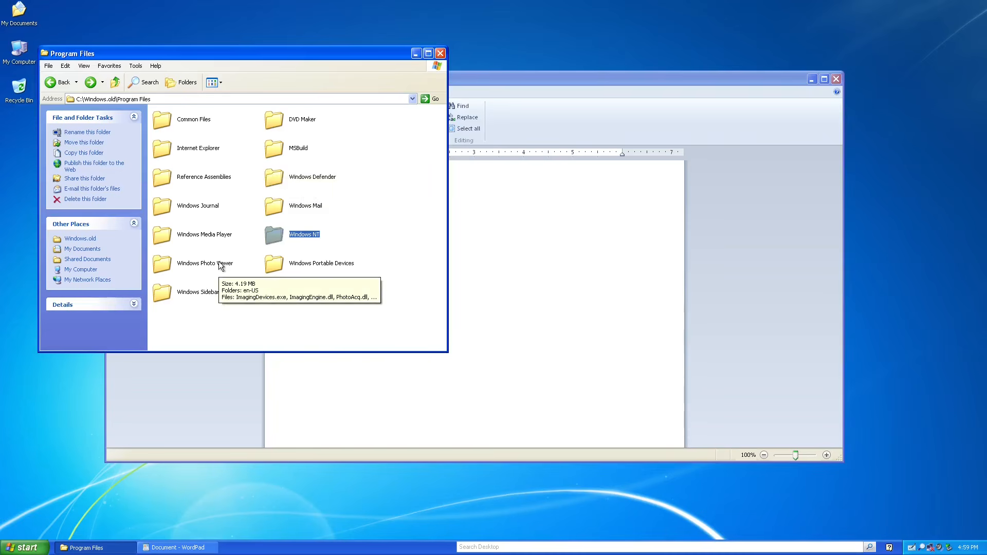
{"action": "double_click", "coordinate": [206, 178]}
{"action": "double_click", "coordinate": [176, 116]}
{"action": "double_click", "coordinate": [176, 116]}
{"action": "double_click", "coordinate": [177, 118]}
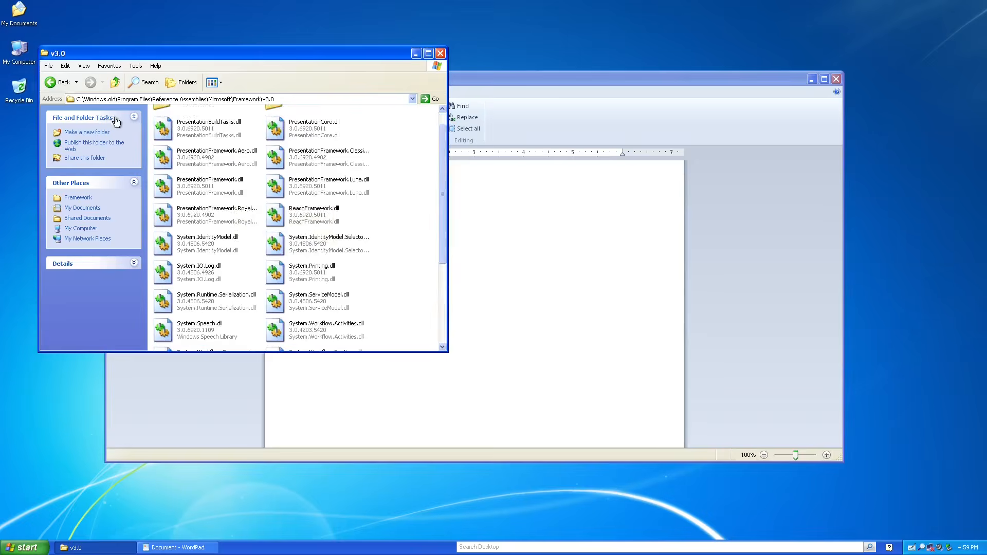
{"action": "left_click", "coordinate": [54, 85]}
{"action": "left_click", "coordinate": [55, 85]}
{"action": "left_click", "coordinate": [55, 85]}
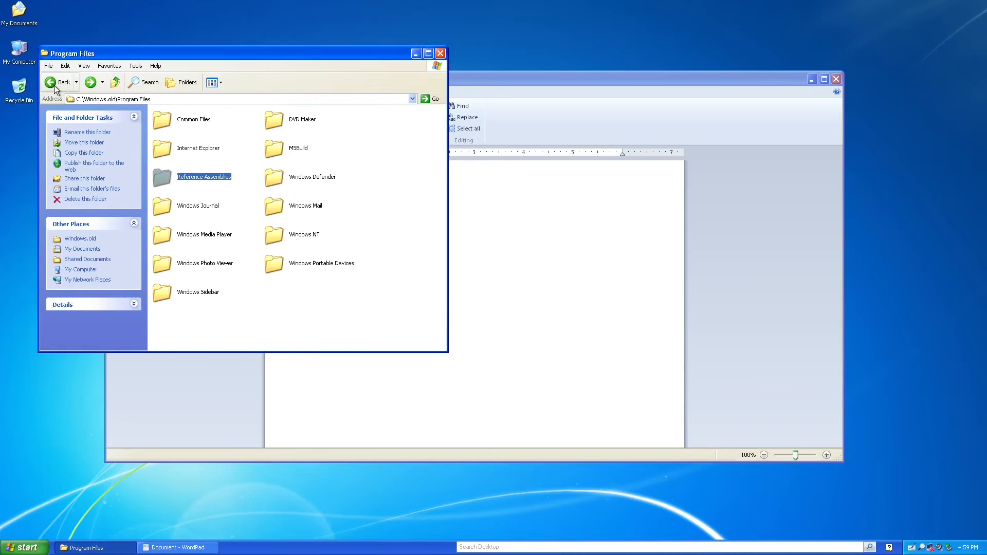
- Open the System32 folder inside the Windows folder of Windows.old
{"action": "left_click", "coordinate": [61, 85]}
{"action": "double_click", "coordinate": [274, 119]}
{"action": "scroll", "coordinate": [303, 172], "scroll_direction": "down", "scroll_amount": 10}
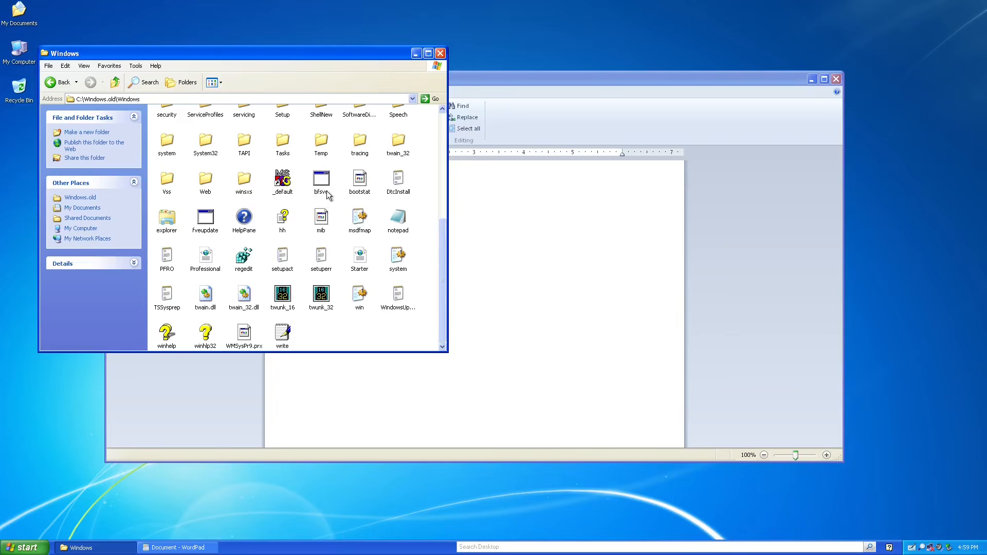
{"action": "scroll", "coordinate": [270, 177], "scroll_direction": "up", "scroll_amount": 3}
{"action": "double_click", "coordinate": [206, 193]}
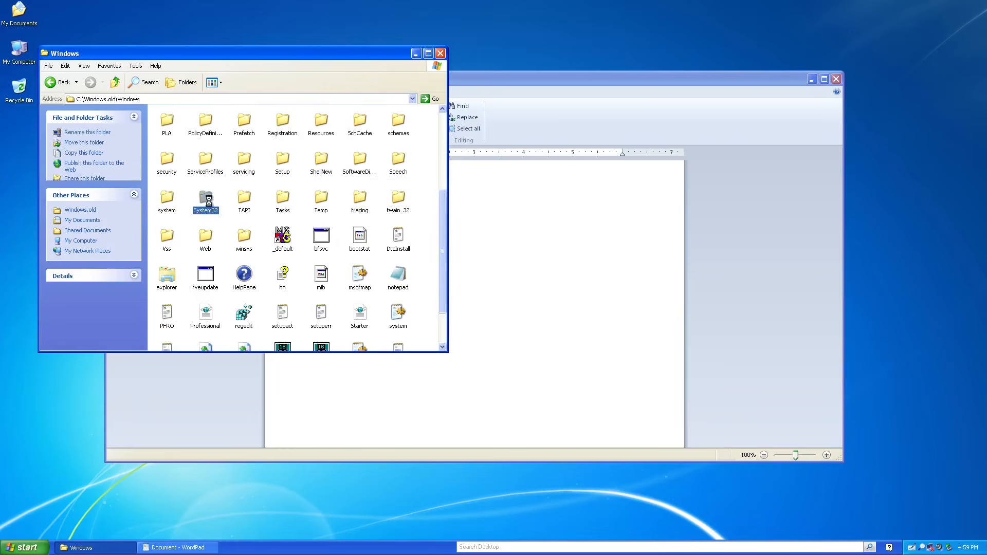
- Find the Magnify program in the old System32 folder, try it, and dismiss its dialog
{"action": "key", "text": "m"}
{"action": "key", "text": "m"}
{"action": "key", "text": "m"}
{"action": "key", "text": "m"}
{"action": "key", "text": "m"}
{"action": "key", "text": "m"}
{"action": "key", "text": "m"}
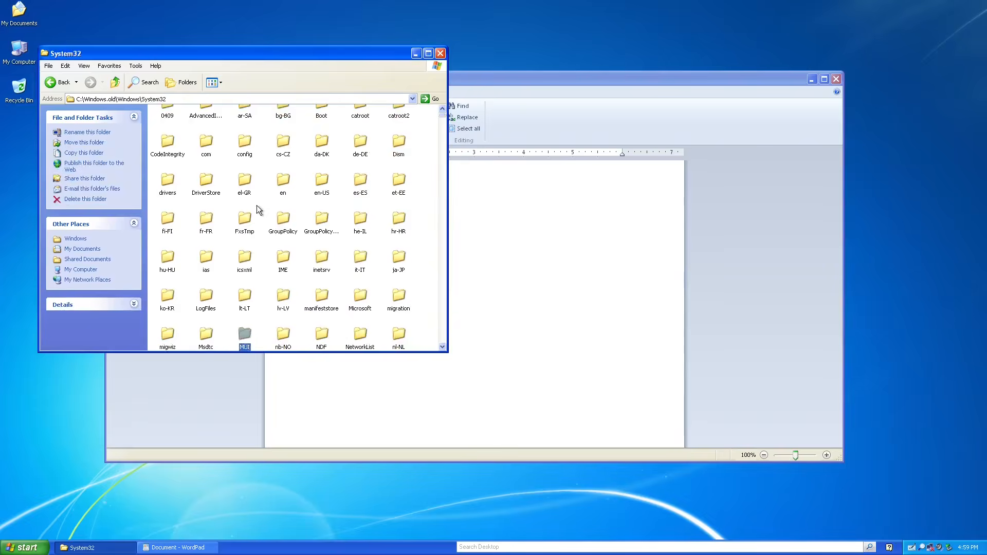
{"action": "scroll", "coordinate": [258, 209], "scroll_direction": "down", "scroll_amount": 5}
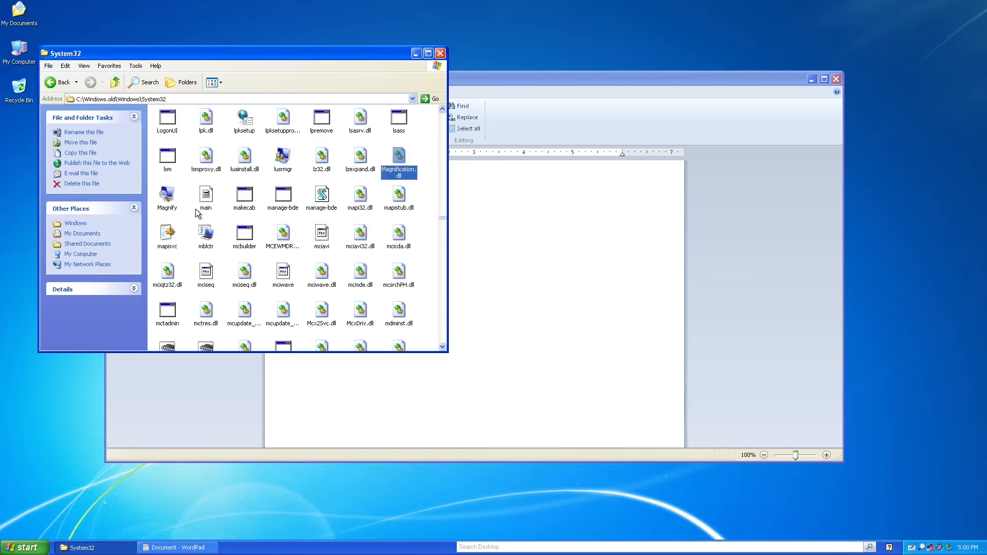
{"action": "double_click", "coordinate": [175, 203]}
{"action": "left_click", "coordinate": [495, 305]}
- Launch MdSched, choose to check for memory problems at the next computer start, and close Windows Memory Diagnostic
{"action": "scroll", "coordinate": [353, 276], "scroll_direction": "down", "scroll_amount": 2}
{"action": "scroll", "coordinate": [317, 281], "scroll_direction": "down", "scroll_amount": 5}
{"action": "double_click", "coordinate": [189, 127]}
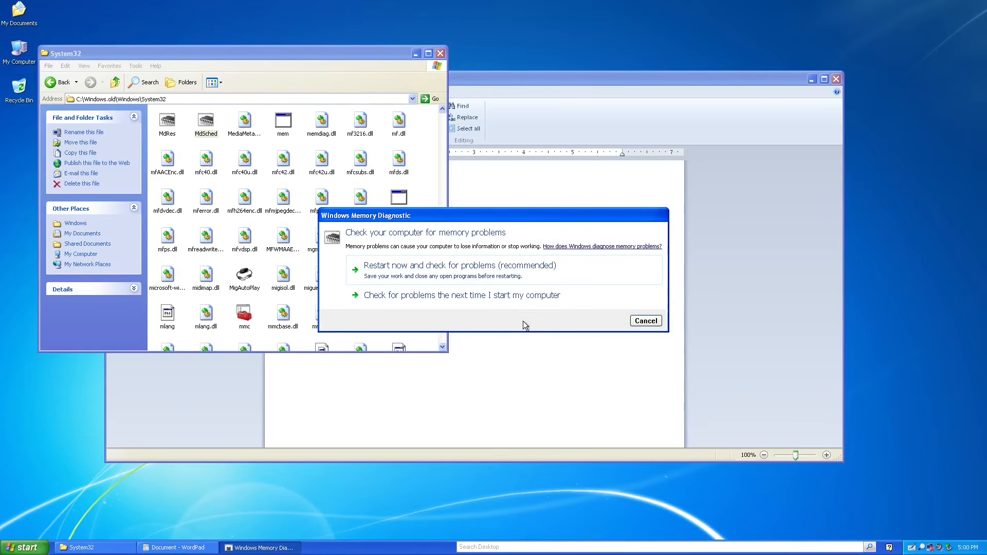
{"action": "left_click", "coordinate": [449, 294]}
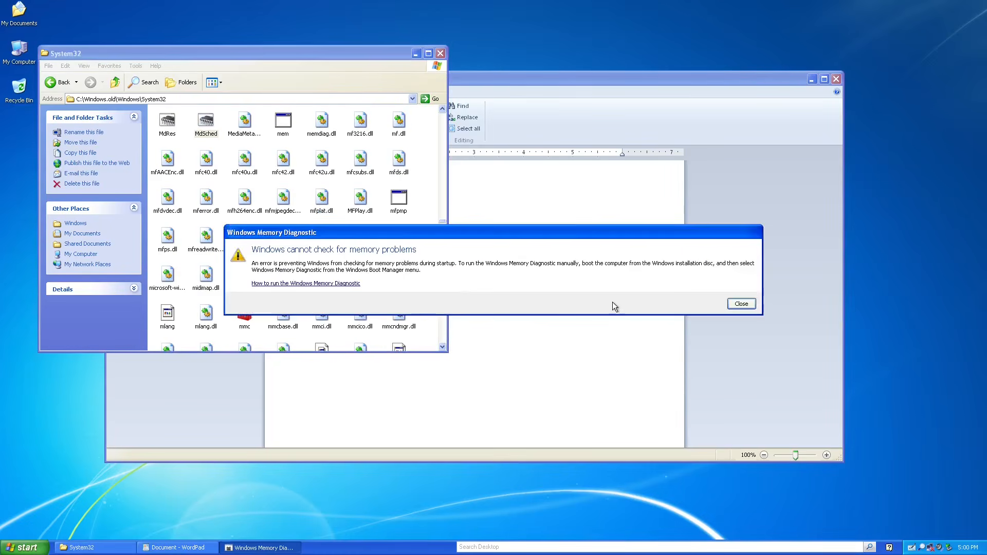
{"action": "left_click", "coordinate": [731, 304]}
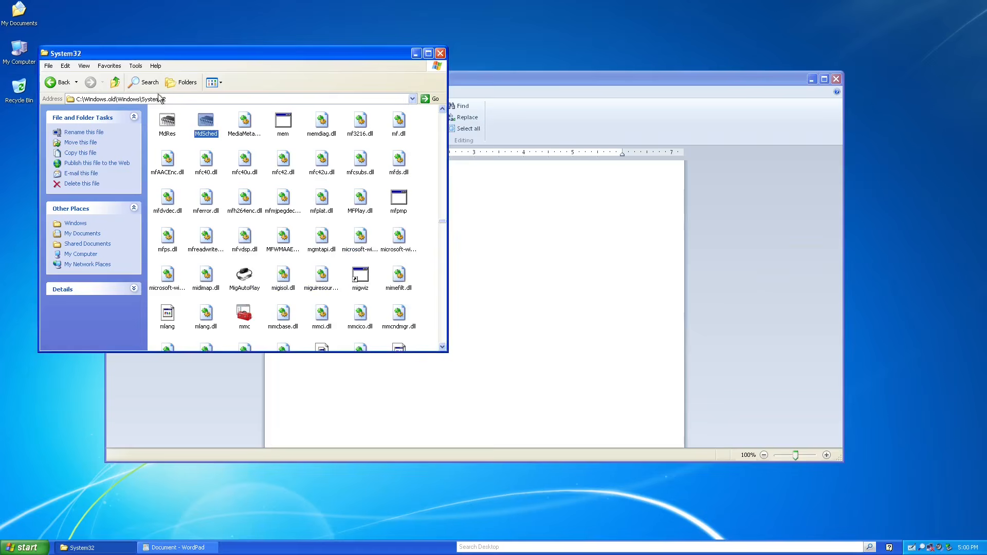
- Try launching MigAutoPlay from the old System32 folder and dismiss its dialog
{"action": "left_click", "coordinate": [166, 124]}
{"action": "scroll", "coordinate": [302, 201], "scroll_direction": "down", "scroll_amount": 3}
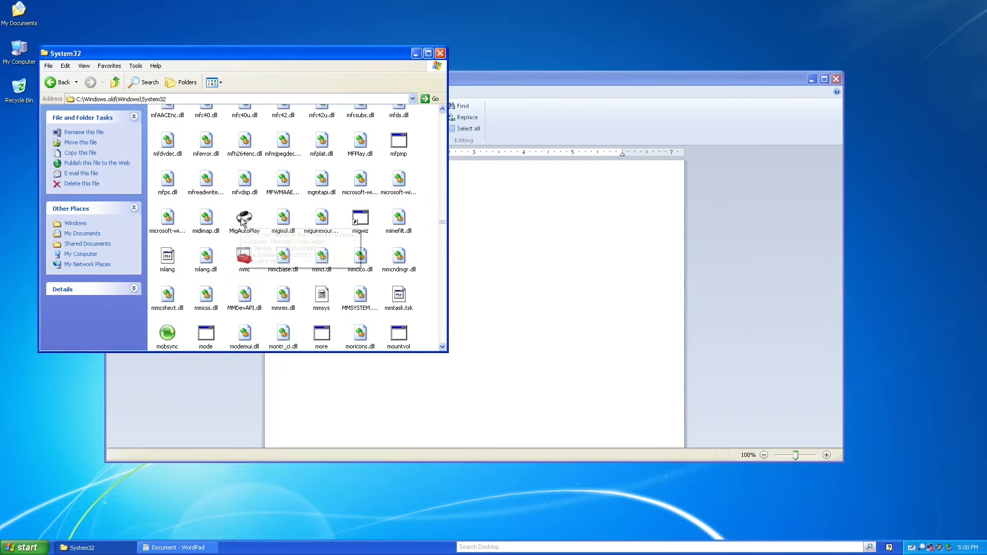
{"action": "double_click", "coordinate": [245, 226]}
{"action": "left_click", "coordinate": [493, 304]}
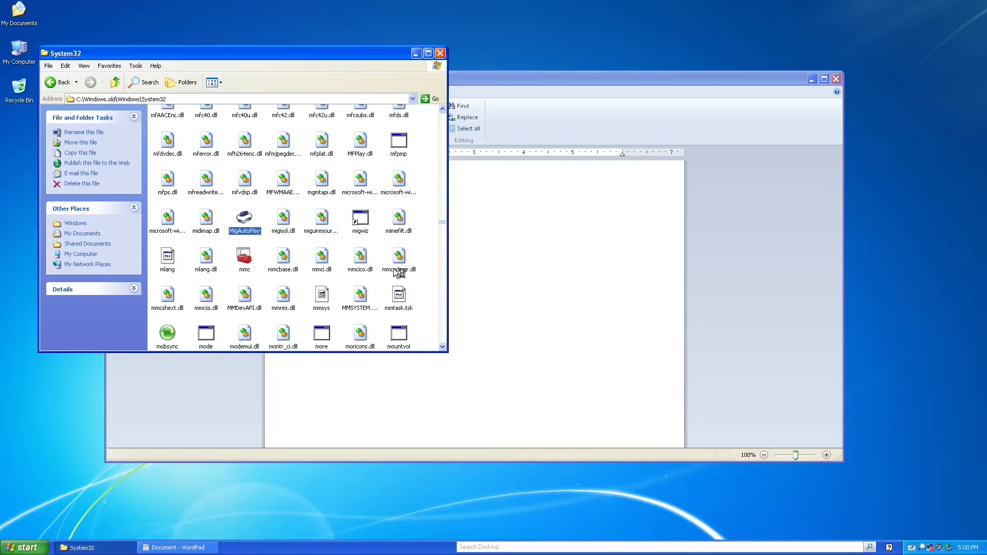
- Try launching msconfig and msdt from the old System32 folder, dismissing the dialog after each
{"action": "scroll", "coordinate": [384, 260], "scroll_direction": "down", "scroll_amount": 10}
{"action": "double_click", "coordinate": [206, 241]}
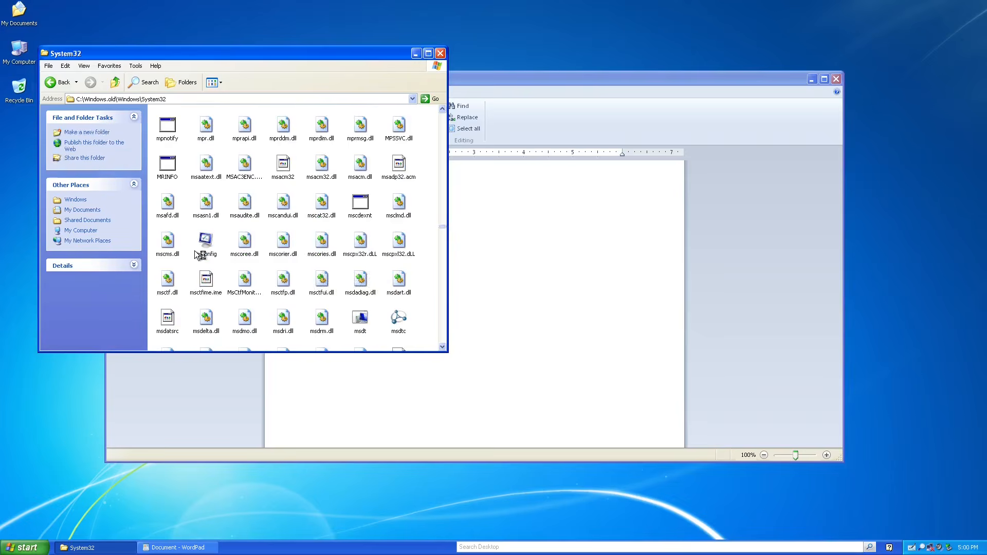
{"action": "left_click", "coordinate": [496, 304]}
{"action": "scroll", "coordinate": [380, 267], "scroll_direction": "down", "scroll_amount": 3}
{"action": "double_click", "coordinate": [360, 263]}
{"action": "left_click", "coordinate": [495, 304]}
- Browse further through the old System32 folder and try msinfo32 and another program, dismissing their dialogs
{"action": "scroll", "coordinate": [416, 282], "scroll_direction": "down", "scroll_amount": 5}
{"action": "scroll", "coordinate": [406, 278], "scroll_direction": "down", "scroll_amount": 10}
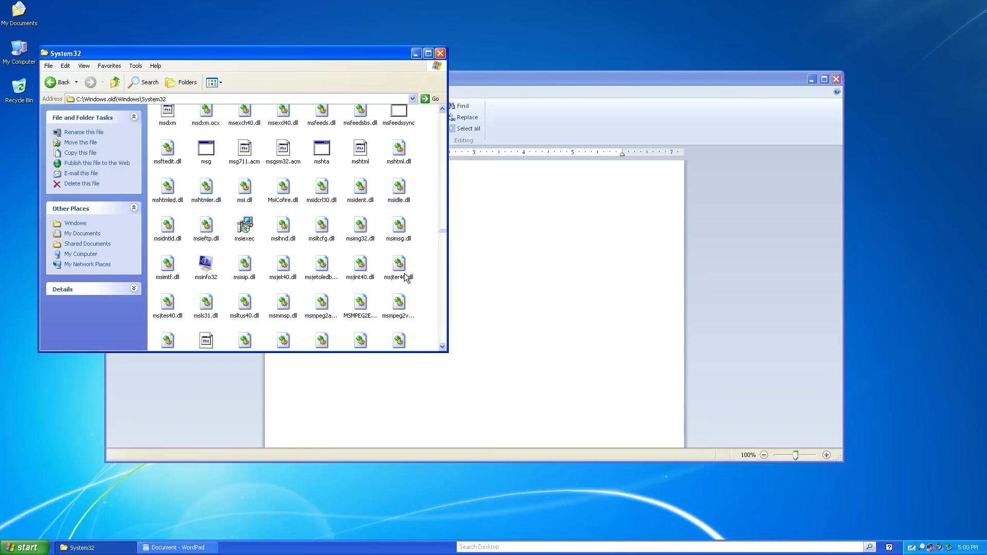
{"action": "double_click", "coordinate": [167, 211]}
{"action": "left_click", "coordinate": [495, 304]}
{"action": "scroll", "coordinate": [255, 235], "scroll_direction": "up", "scroll_amount": 6}
{"action": "double_click", "coordinate": [206, 265]}
{"action": "left_click", "coordinate": [496, 304]}
- Return to msconfig in the old System32 folder, try launching it again, and dismiss its dialog
{"action": "scroll", "coordinate": [208, 283], "scroll_direction": "up", "scroll_amount": 8}
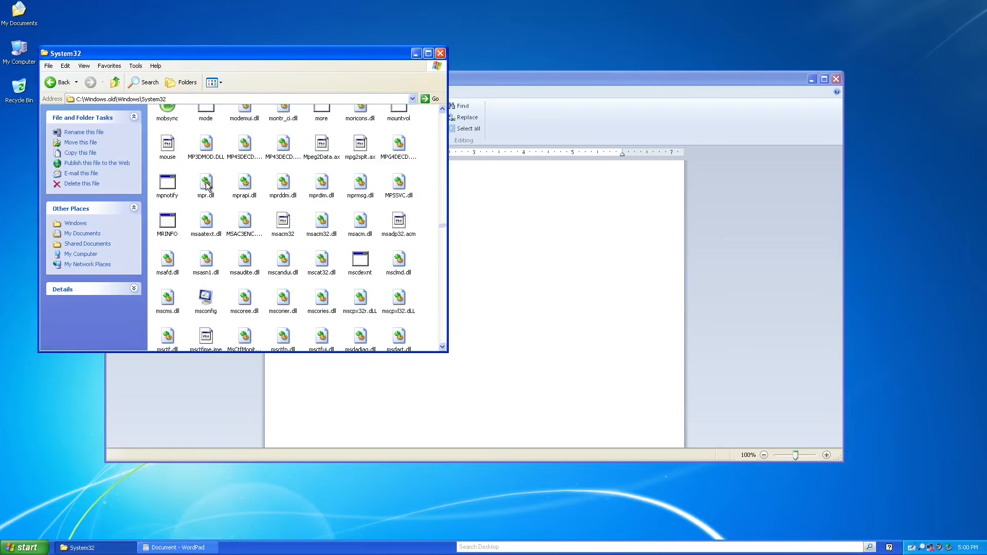
{"action": "scroll", "coordinate": [208, 283], "scroll_direction": "up", "scroll_amount": 2}
{"action": "scroll", "coordinate": [216, 218], "scroll_direction": "down", "scroll_amount": 3}
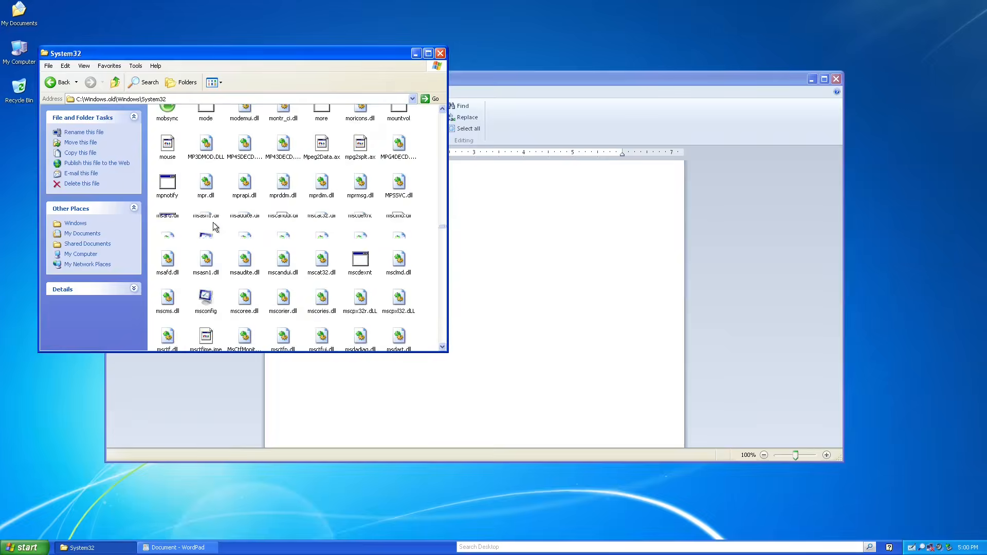
{"action": "double_click", "coordinate": [205, 246]}
{"action": "left_click", "coordinate": [494, 304]}
- Try launching msdt again and msdtc from the old System32 folder, dismissing both dialogs
{"action": "double_click", "coordinate": [360, 319]}
{"action": "left_click", "coordinate": [490, 305]}
{"action": "double_click", "coordinate": [399, 319]}
{"action": "left_click", "coordinate": [493, 306]}
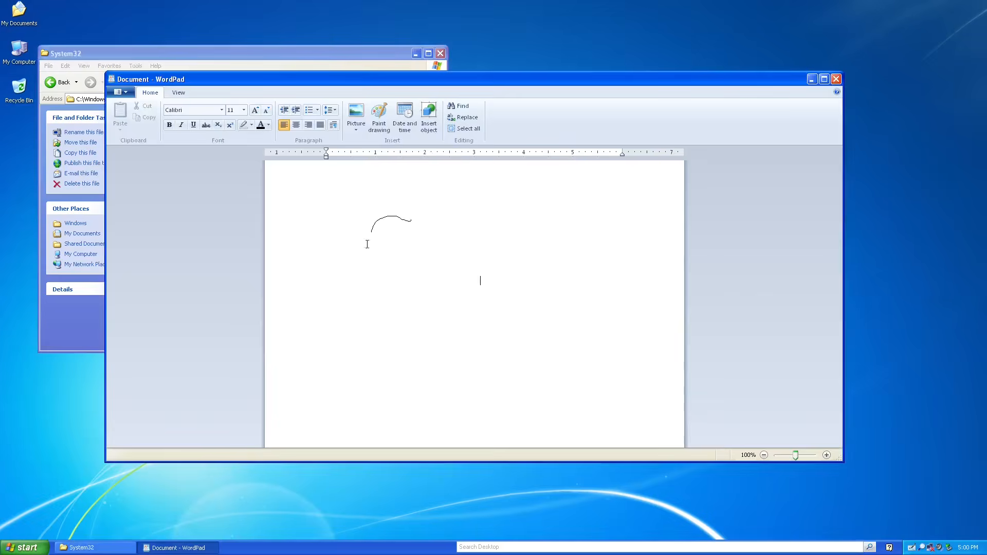
- Launch MdSched again, choose to restart now and check for problems, and close Windows Memory Diagnostic and the System32 window
{"action": "left_click_drag", "start_coordinate": [189, 58], "coordinate": [190, 56]}
{"action": "scroll", "coordinate": [221, 166], "scroll_direction": "up", "scroll_amount": 3}
{"action": "scroll", "coordinate": [219, 164], "scroll_direction": "up", "scroll_amount": 3}
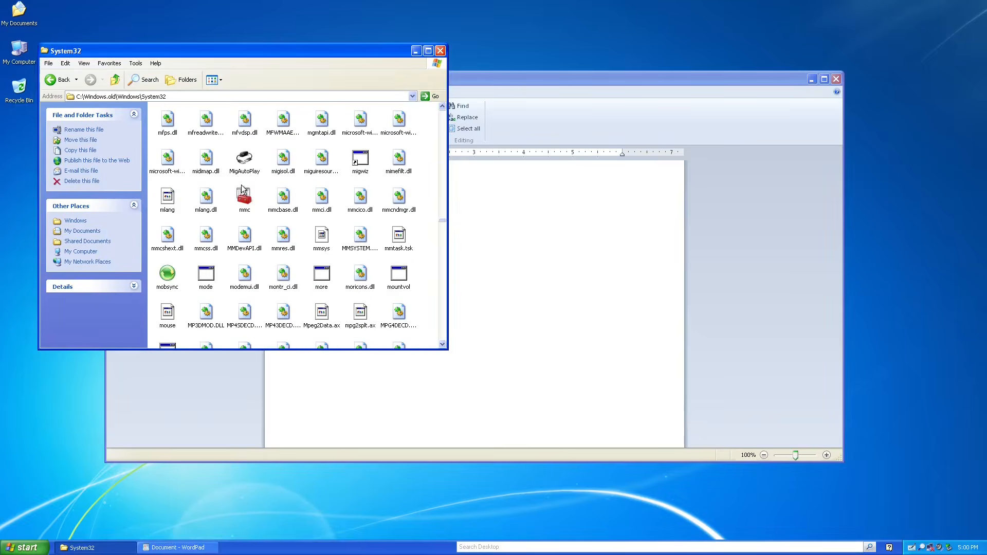
{"action": "scroll", "coordinate": [195, 175], "scroll_direction": "up", "scroll_amount": 3}
{"action": "double_click", "coordinate": [201, 176]}
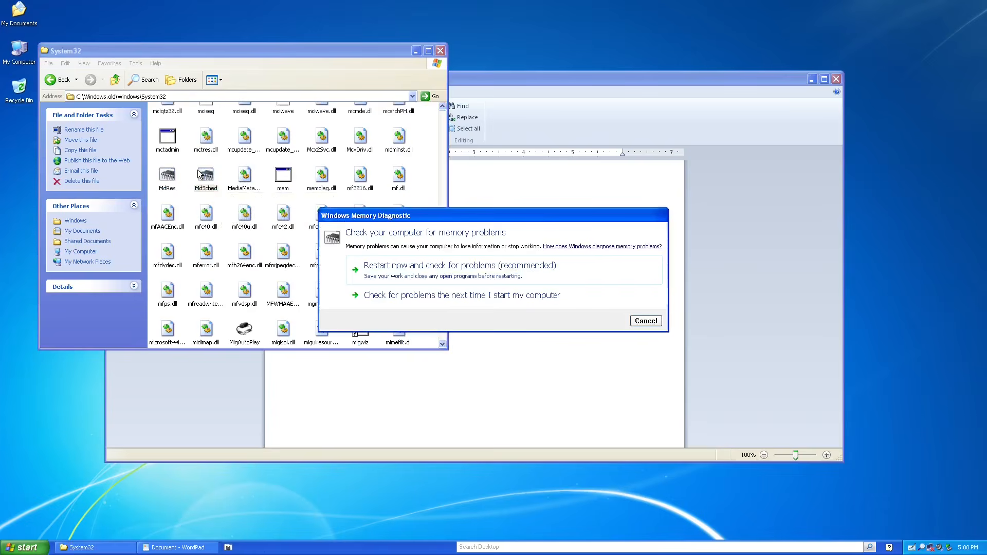
{"action": "left_click", "coordinate": [477, 267]}
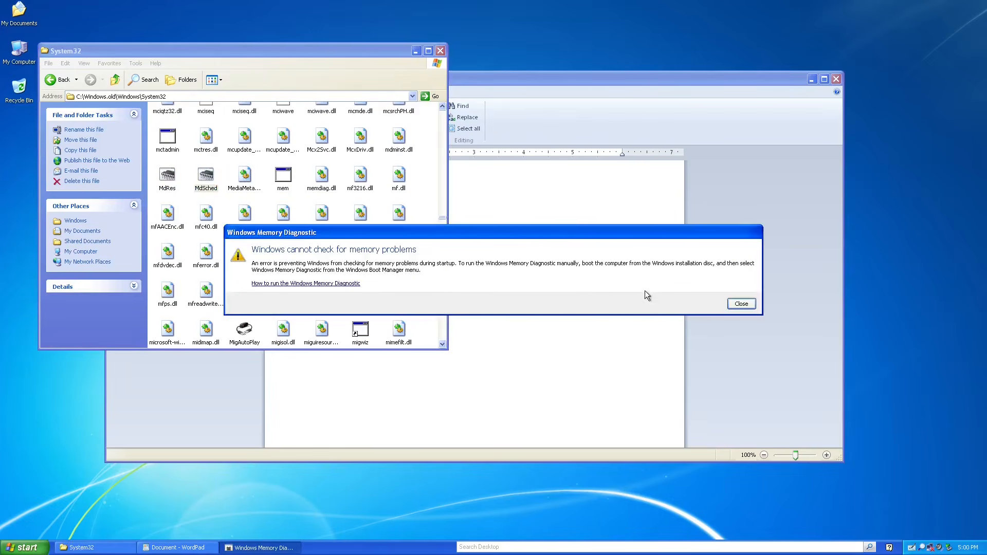
{"action": "left_click", "coordinate": [731, 303]}
{"action": "left_click", "coordinate": [440, 51]}
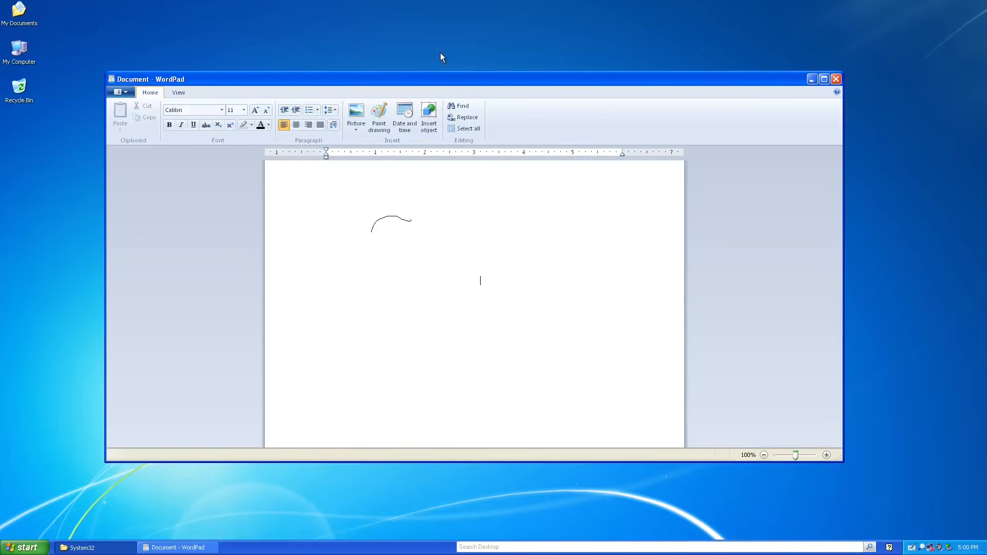
- Insert a date and time entry into the WordPad document, and reopen and close the date and time options
{"action": "left_click", "coordinate": [406, 117]}
{"action": "left_click", "coordinate": [424, 219]}
{"action": "left_click", "coordinate": [428, 227]}
{"action": "left_click", "coordinate": [441, 212]}
{"action": "left_click", "coordinate": [447, 216]}
{"action": "left_click", "coordinate": [488, 358]}
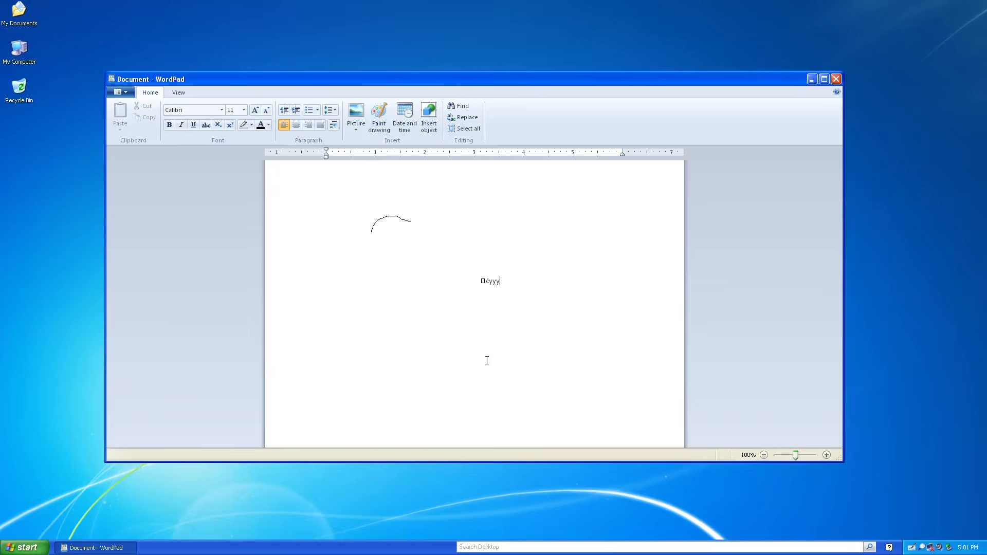
{"action": "left_click", "coordinate": [406, 118]}
{"action": "left_click", "coordinate": [562, 166]}
- Insert a bitmap image object into the WordPad document, draw a freehand scribble in it, and close the image editor
{"action": "left_click", "coordinate": [429, 118]}
{"action": "left_click", "coordinate": [442, 236]}
{"action": "left_click", "coordinate": [440, 263]}
{"action": "left_click", "coordinate": [472, 256]}
{"action": "left_click", "coordinate": [545, 224]}
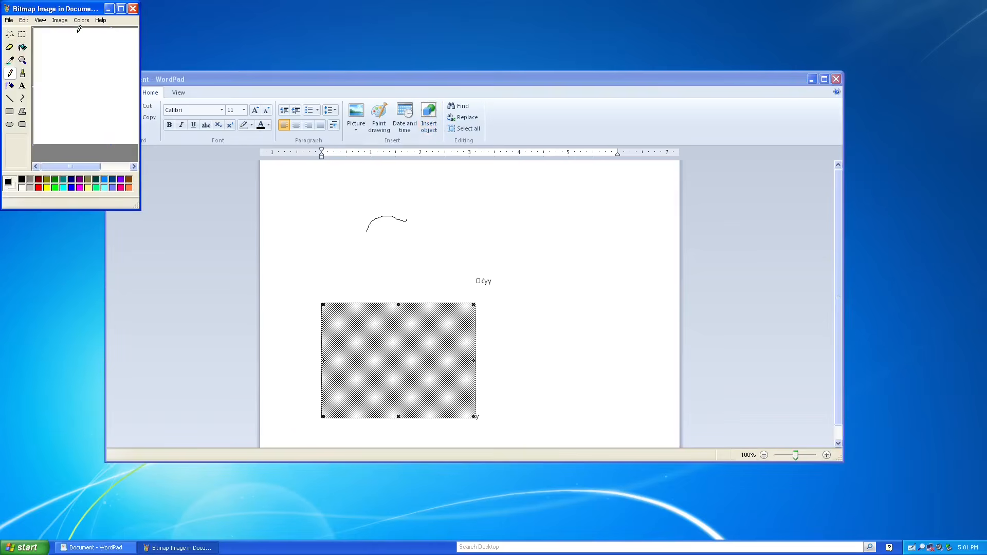
{"action": "left_click_drag", "start_coordinate": [77, 60], "coordinate": [143, 51]}
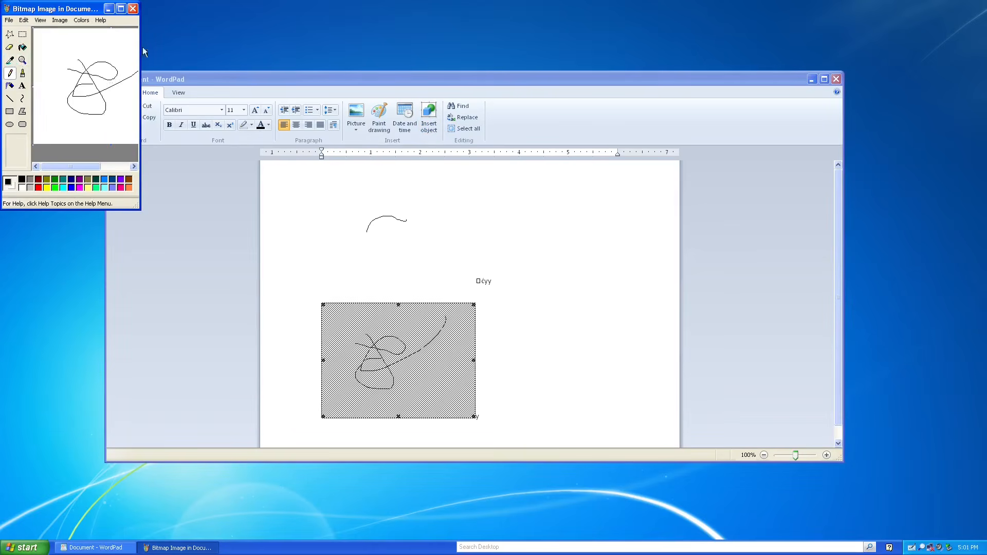
{"action": "left_click", "coordinate": [133, 8]}
{"action": "left_click", "coordinate": [581, 264]}
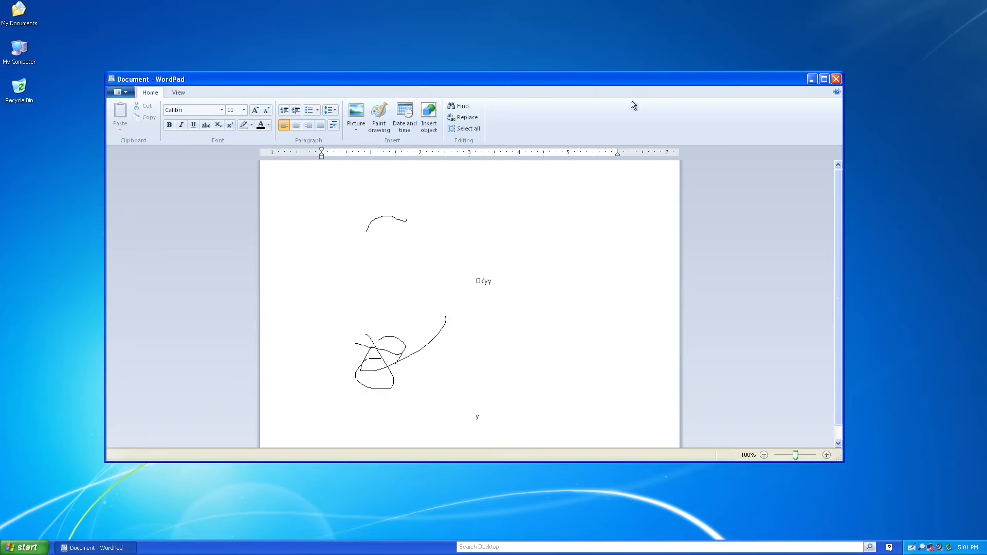
{"action": "left_click", "coordinate": [179, 92]}
{"action": "left_click", "coordinate": [150, 93]}
{"action": "left_click", "coordinate": [222, 110]}
{"action": "left_click", "coordinate": [198, 126]}
- Enlarge the text "ćyy" in the WordPad document to size 24 and apply a text highlight color
{"action": "left_click_drag", "start_coordinate": [500, 264], "coordinate": [455, 278]}
{"action": "left_click", "coordinate": [502, 245]}
{"action": "left_click_drag", "start_coordinate": [502, 245], "coordinate": [482, 281]}
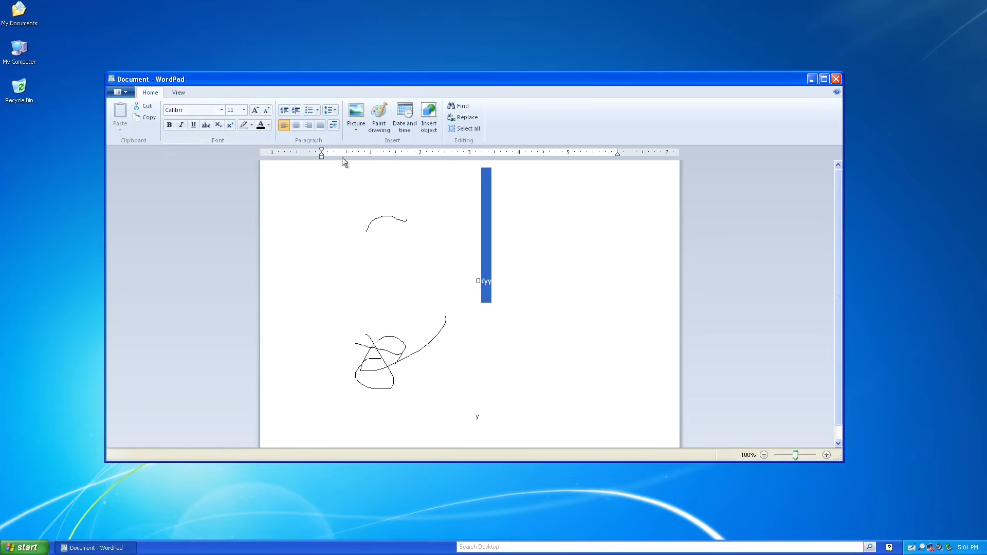
{"action": "left_click", "coordinate": [247, 111]}
{"action": "left_click", "coordinate": [240, 194]}
{"action": "left_click", "coordinate": [257, 111]}
{"action": "left_click", "coordinate": [257, 111]}
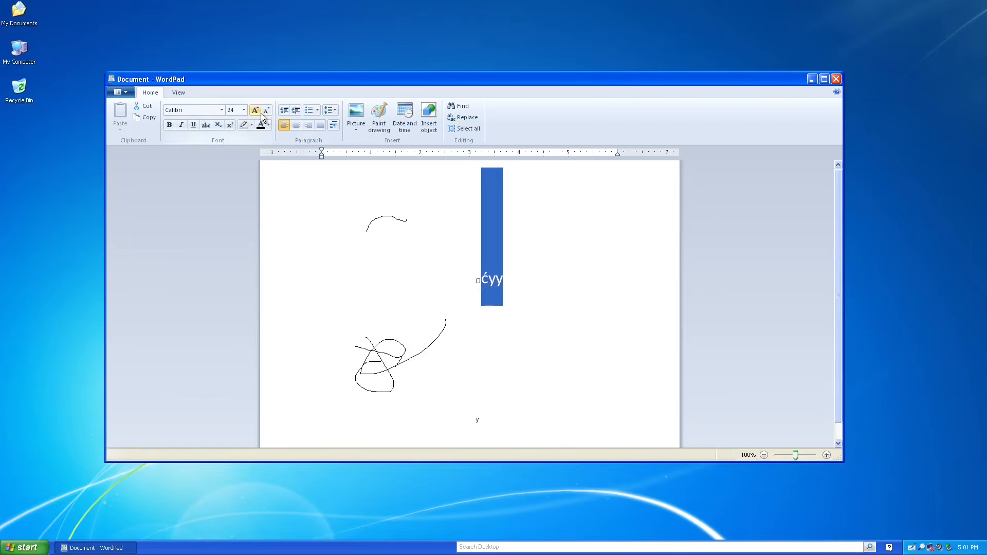
{"action": "left_click", "coordinate": [249, 125]}
{"action": "left_click", "coordinate": [262, 154]}
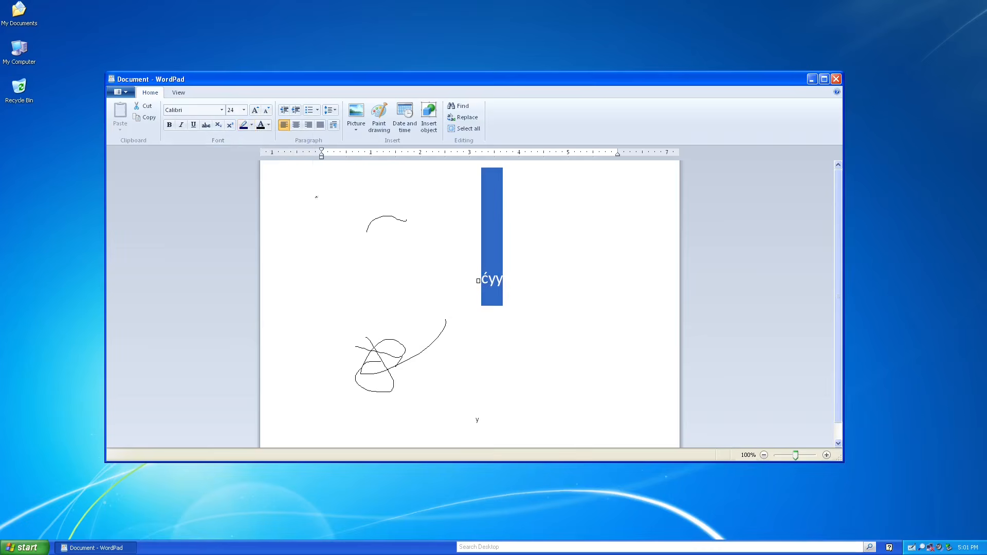
- Close WordPad without saving the document and bring up Math Input Panel
{"action": "left_click", "coordinate": [835, 80]}
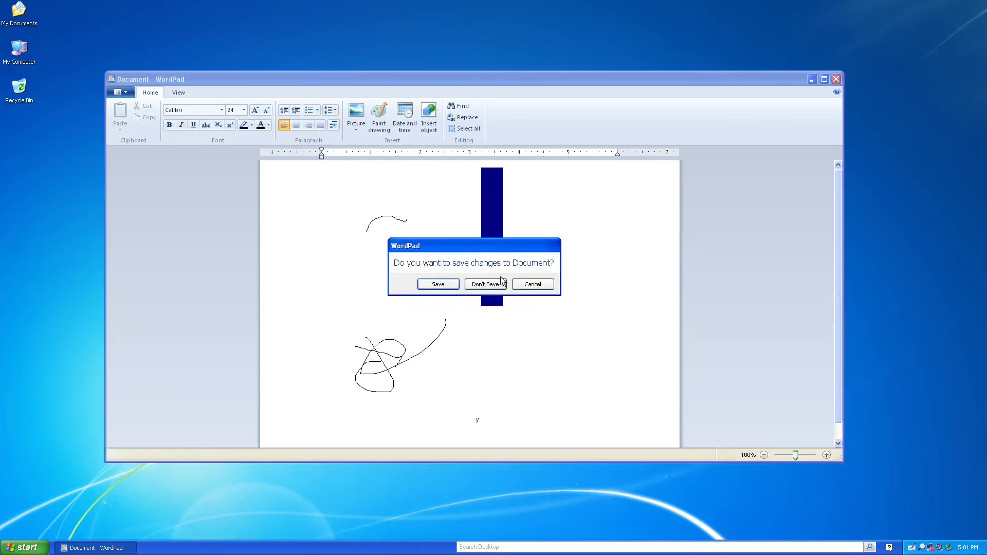
{"action": "left_click", "coordinate": [486, 286]}
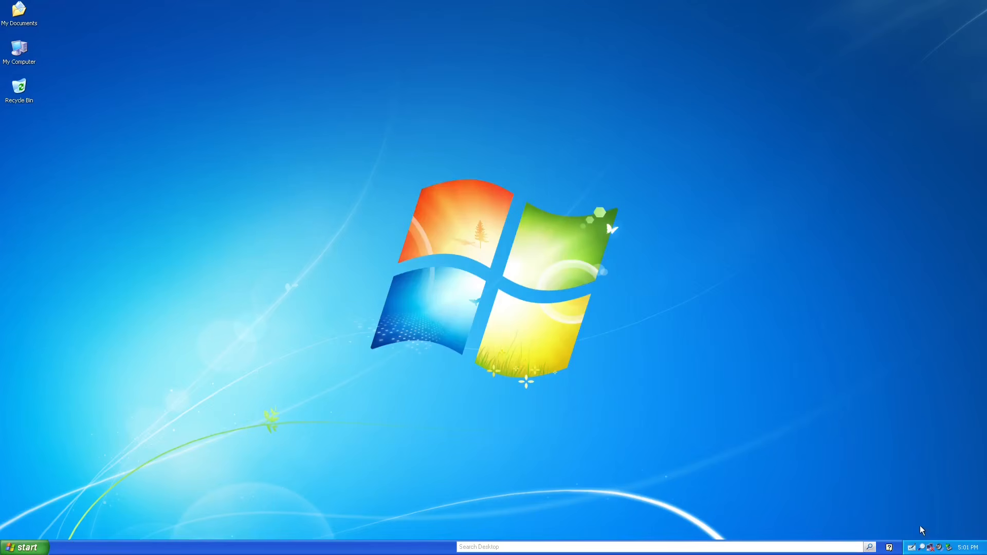
{"action": "left_click", "coordinate": [912, 548]}
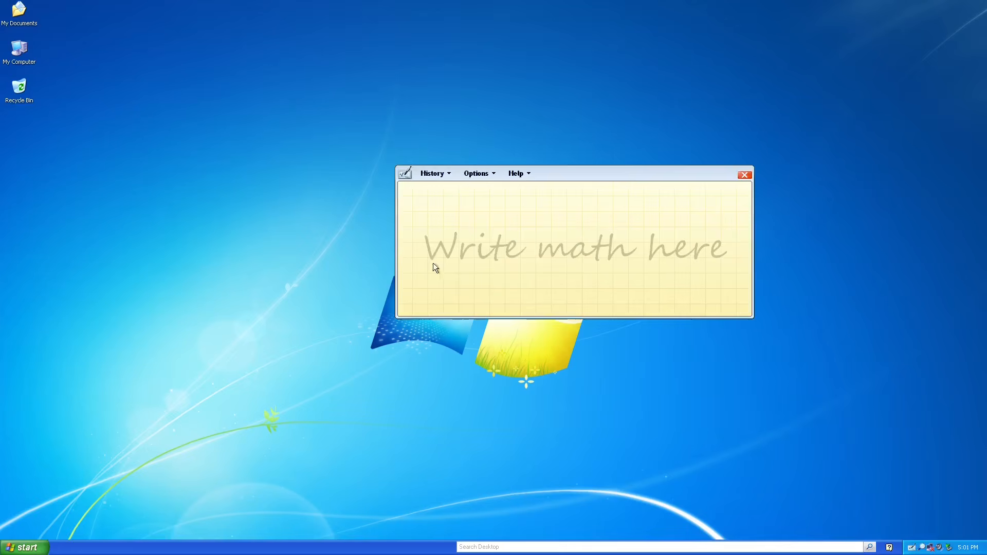
- Try the Help Topics and "How do I make corrections?" entries of Math Input Panel
{"action": "left_click", "coordinate": [514, 174]}
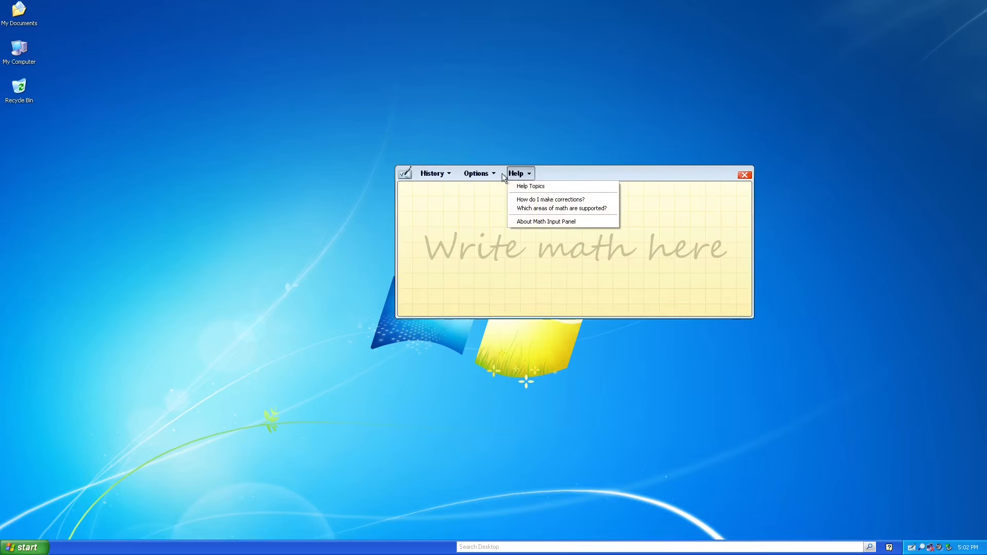
{"action": "left_click", "coordinate": [527, 187]}
{"action": "left_click", "coordinate": [525, 173]}
{"action": "left_click", "coordinate": [531, 198]}
- Try the left and right side button options in Math Input Panel, show the on-screen keyboard buttons, and close the panel
{"action": "left_click", "coordinate": [492, 176]}
{"action": "left_click", "coordinate": [514, 200]}
{"action": "left_click", "coordinate": [482, 174]}
{"action": "left_click", "coordinate": [497, 209]}
{"action": "left_click", "coordinate": [482, 175]}
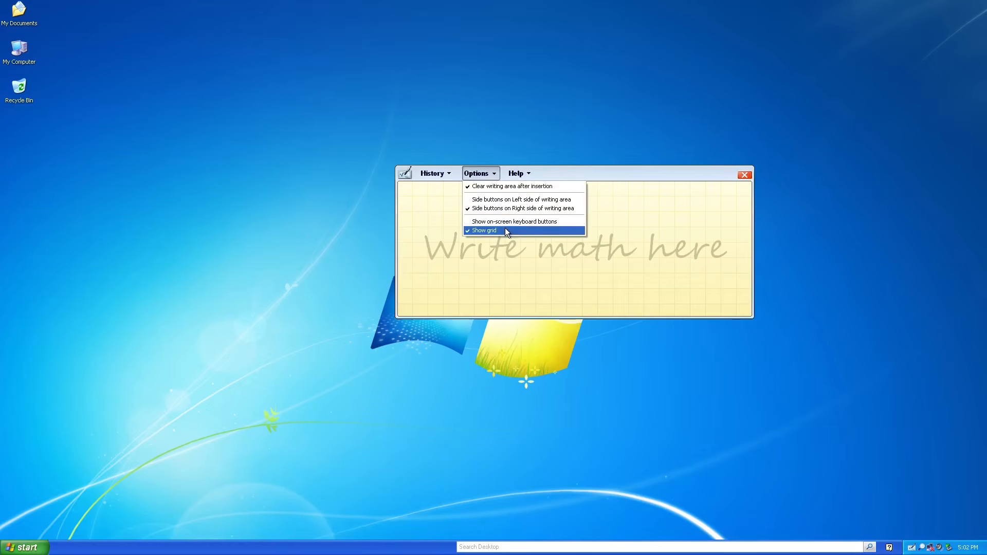
{"action": "left_click", "coordinate": [505, 224]}
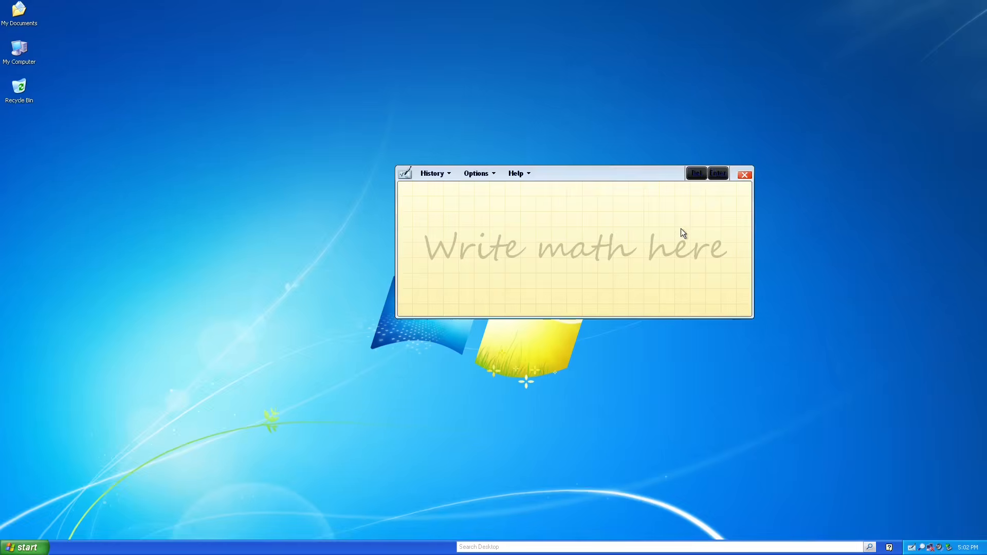
{"action": "left_click", "coordinate": [745, 175]}
- Turn off the computer
{"action": "left_click", "coordinate": [24, 547]}
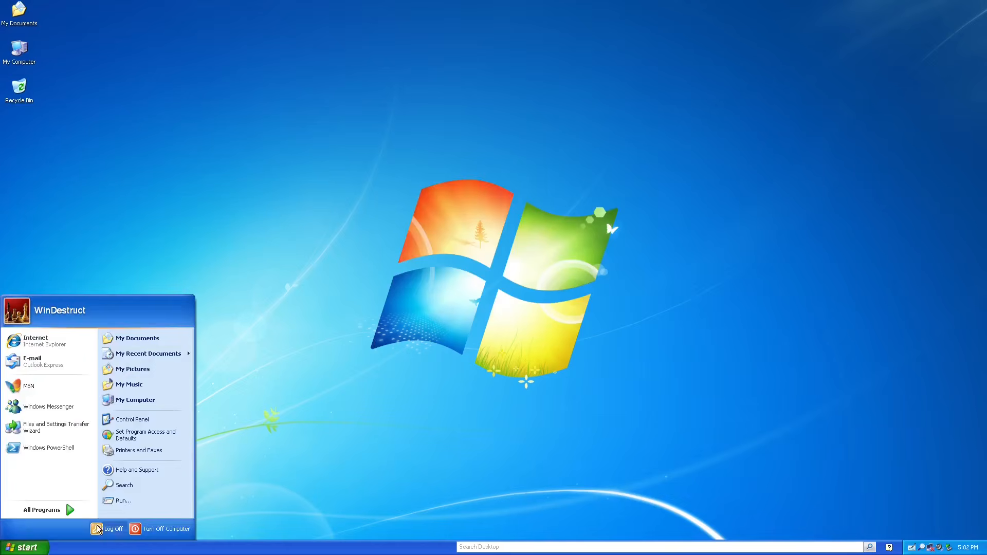
{"action": "left_click", "coordinate": [154, 529]}
{"action": "left_click", "coordinate": [495, 198]}
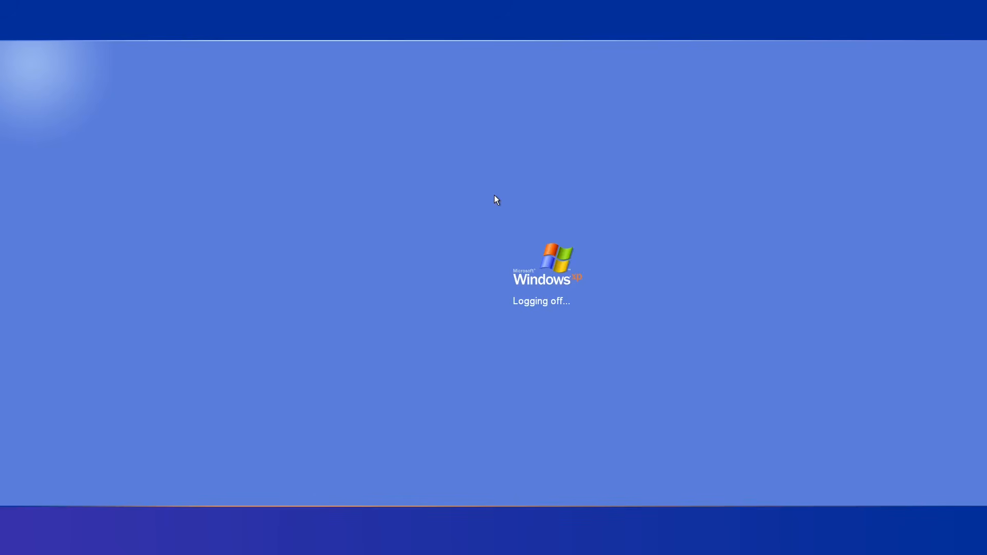